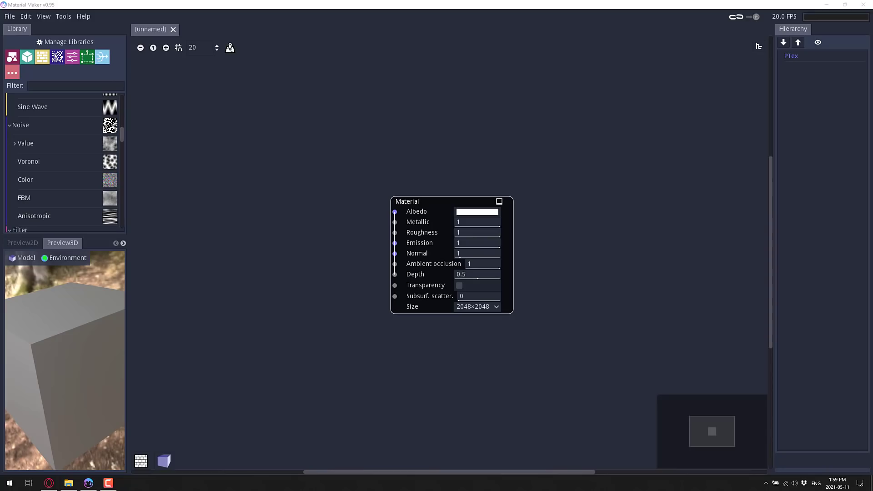
Step: Drag the default Material output node to the right side of the node graph
{"action": "left_click_drag", "start_coordinate": [435, 203], "coordinate": [544, 197]}
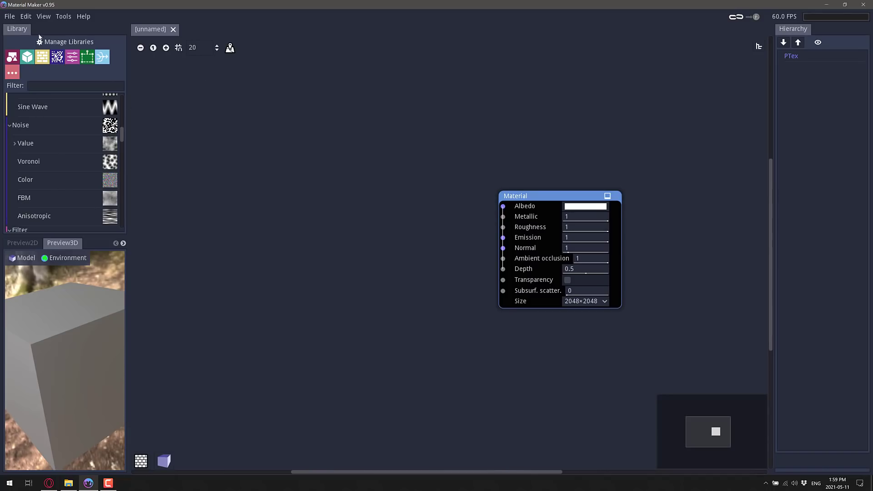
Step: Try the Light theme under Edit > Set theme, then switch to the Dark theme
{"action": "left_click", "coordinate": [26, 18]}
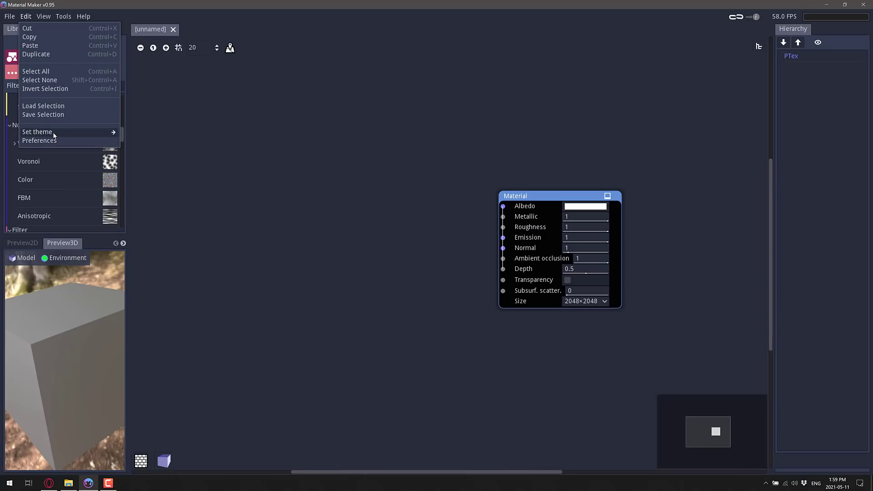
{"action": "mouse_move", "coordinate": [52, 132]}
{"action": "mouse_move", "coordinate": [96, 132]}
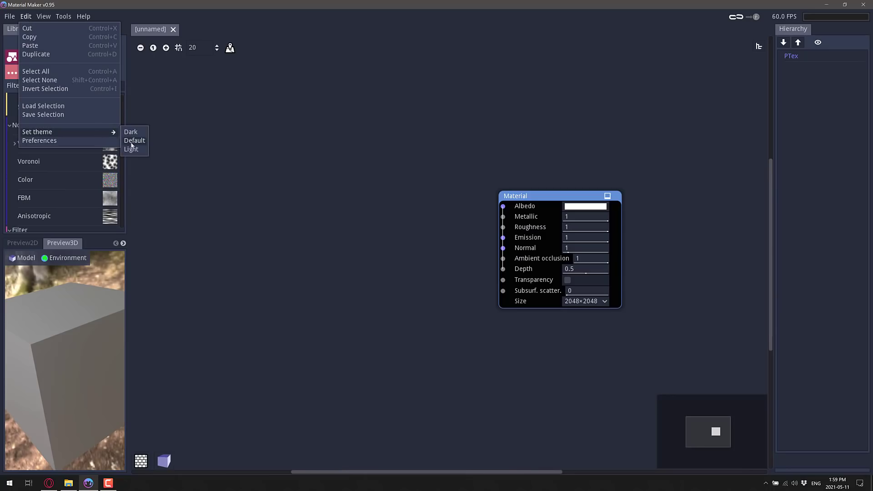
{"action": "left_click", "coordinate": [139, 151]}
{"action": "left_click", "coordinate": [28, 16]}
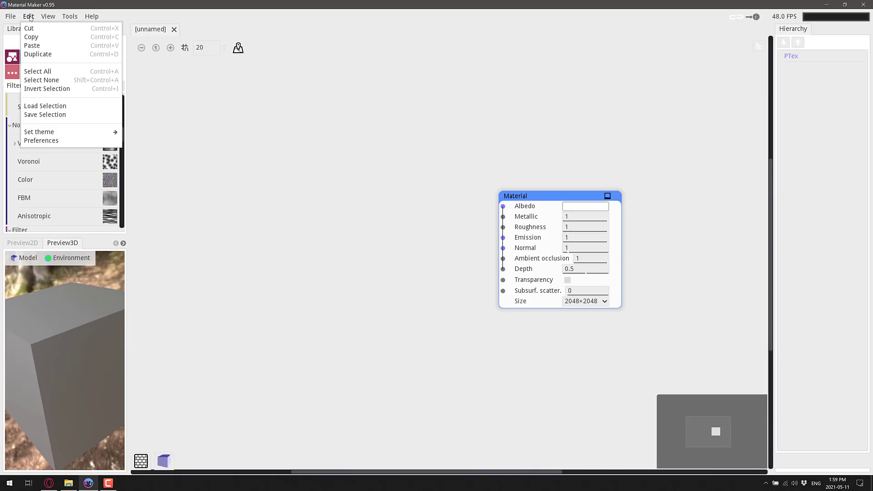
{"action": "mouse_move", "coordinate": [58, 132]}
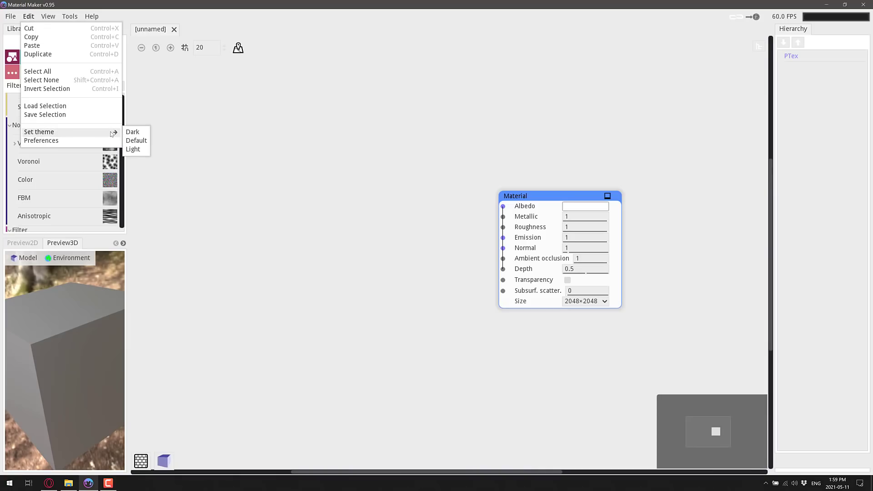
{"action": "left_click", "coordinate": [136, 133]}
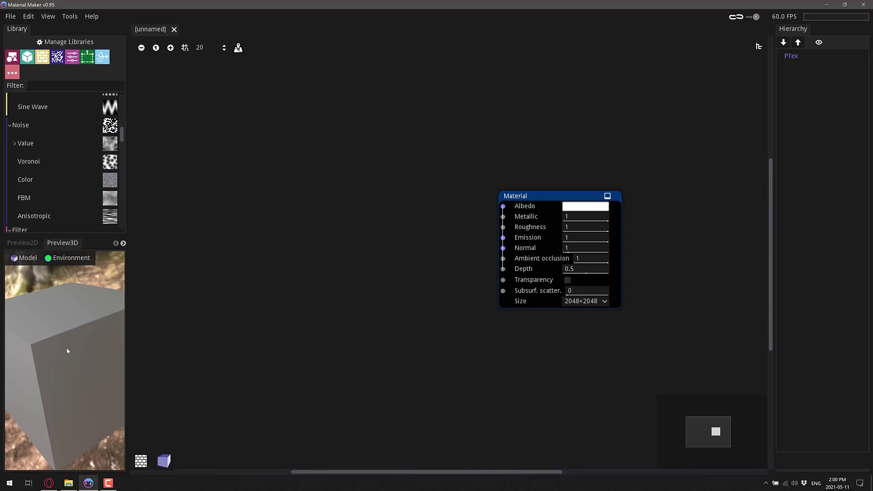
Step: Preview a red Albedo colour on the Material node, then set it back to white
{"action": "scroll", "coordinate": [66, 347], "scroll_direction": "down", "scroll_amount": 3}
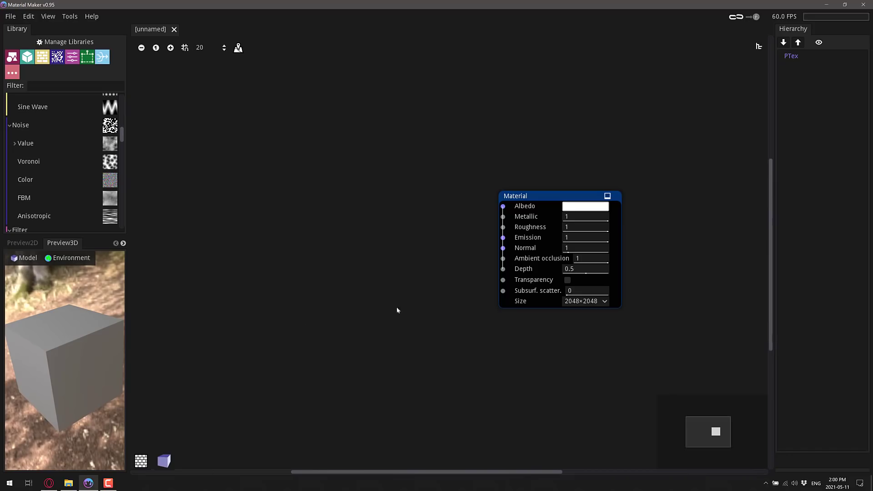
{"action": "left_click_drag", "start_coordinate": [542, 195], "coordinate": [542, 178]}
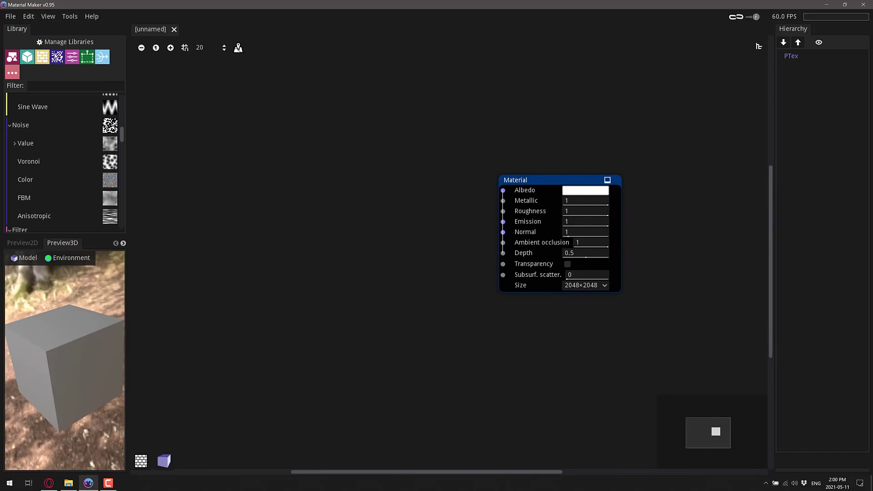
{"action": "left_click", "coordinate": [587, 193]}
{"action": "left_click_drag", "start_coordinate": [521, 73], "coordinate": [547, 18]}
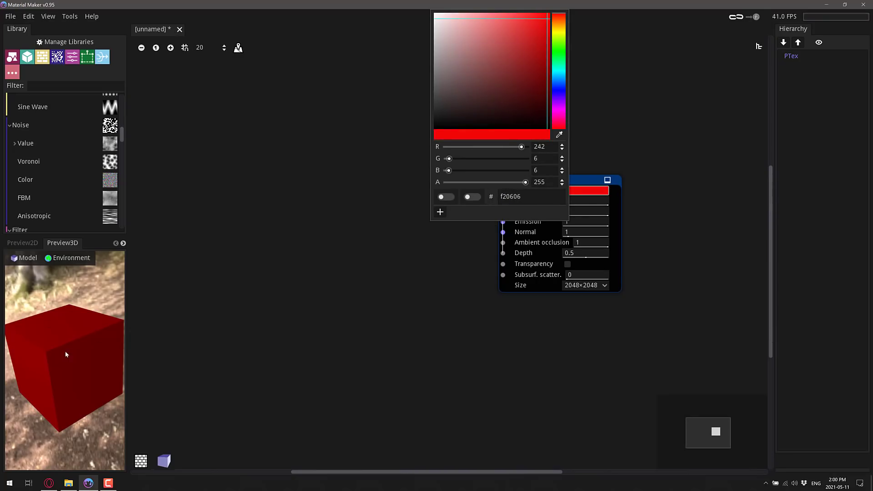
{"action": "left_click_drag", "start_coordinate": [442, 47], "coordinate": [417, 7]}
{"action": "left_click", "coordinate": [322, 302]}
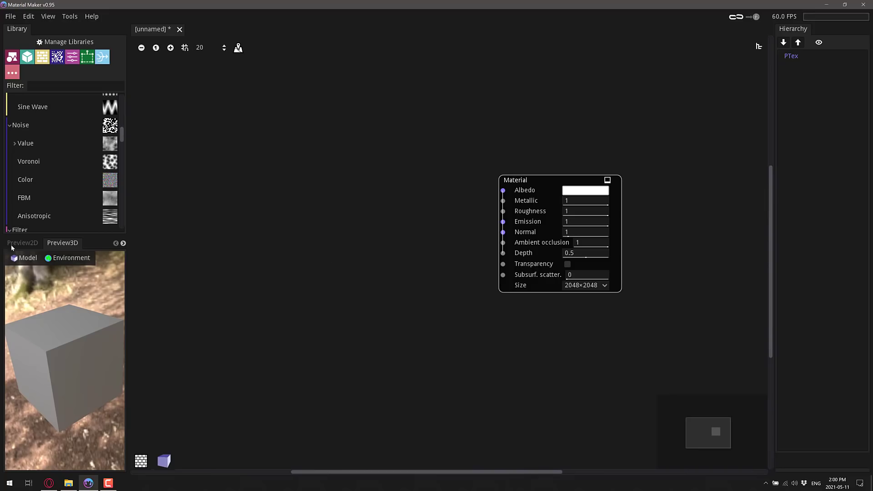
Step: Choose a custom mesh for the 3D preview model and go up two folder levels
{"action": "left_click", "coordinate": [22, 260]}
{"action": "mouse_move", "coordinate": [29, 271]}
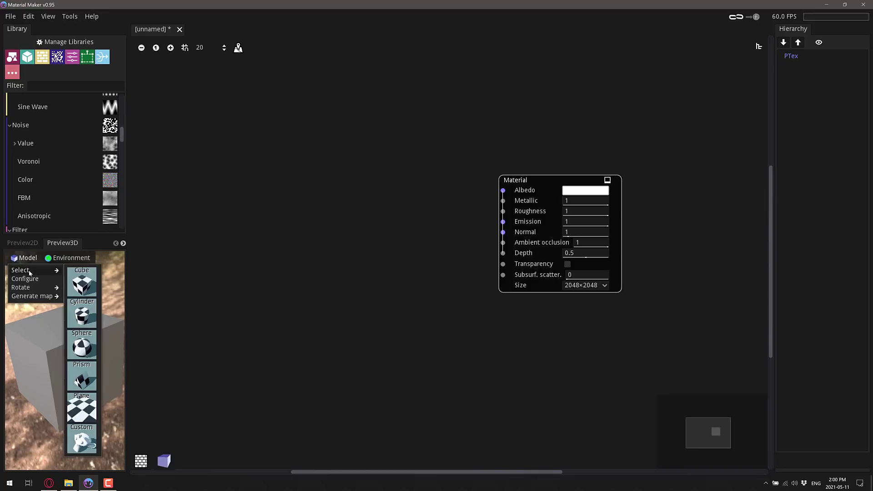
{"action": "left_click", "coordinate": [82, 433]}
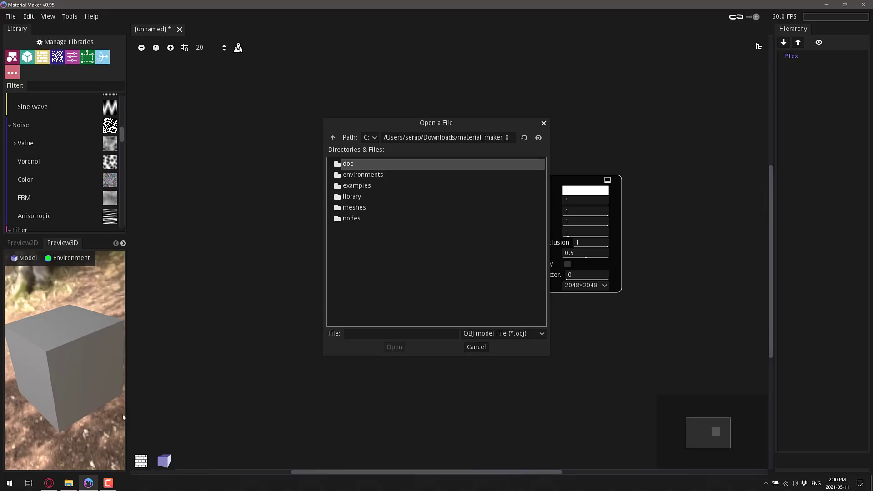
{"action": "left_click", "coordinate": [336, 137]}
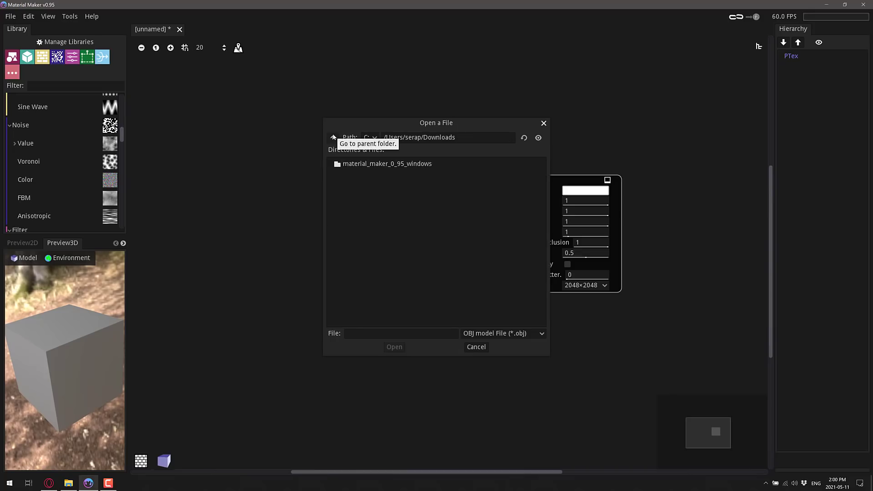
{"action": "left_click", "coordinate": [336, 137]}
Step: Load tieinter.obj from Dropbox/DropBoxTemp/tie and orbit the preview to a lower angle
{"action": "scroll", "coordinate": [386, 299], "scroll_direction": "down", "scroll_amount": 2}
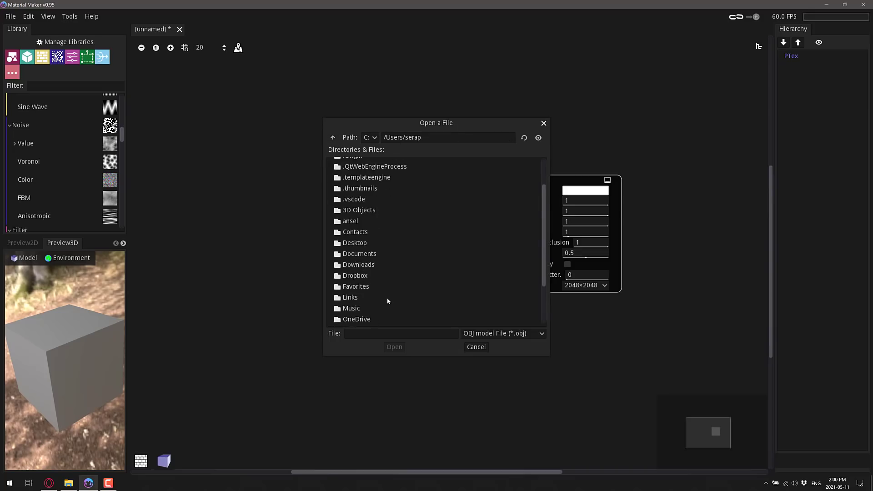
{"action": "scroll", "coordinate": [386, 296], "scroll_direction": "up", "scroll_amount": 2}
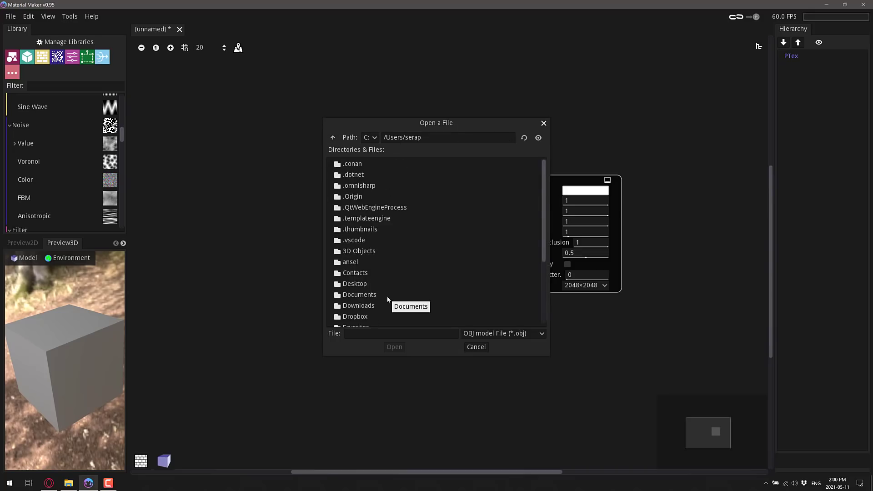
{"action": "double_click", "coordinate": [363, 317]}
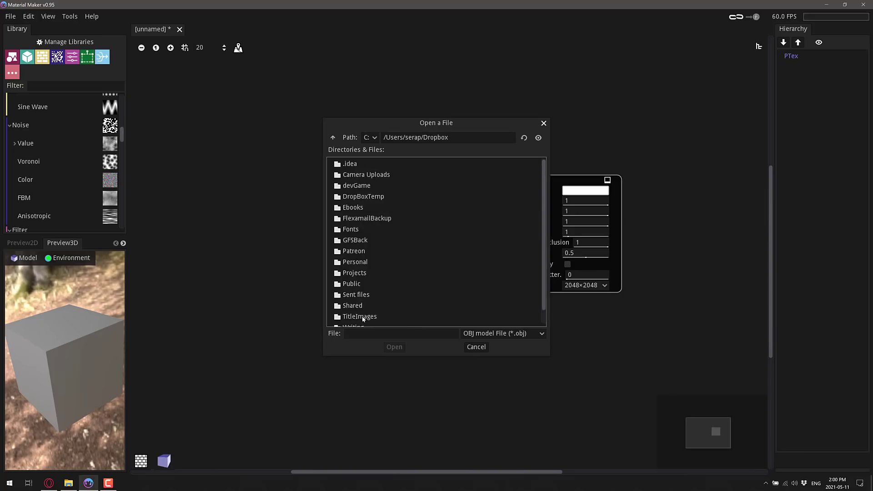
{"action": "double_click", "coordinate": [364, 197]}
{"action": "double_click", "coordinate": [361, 218]}
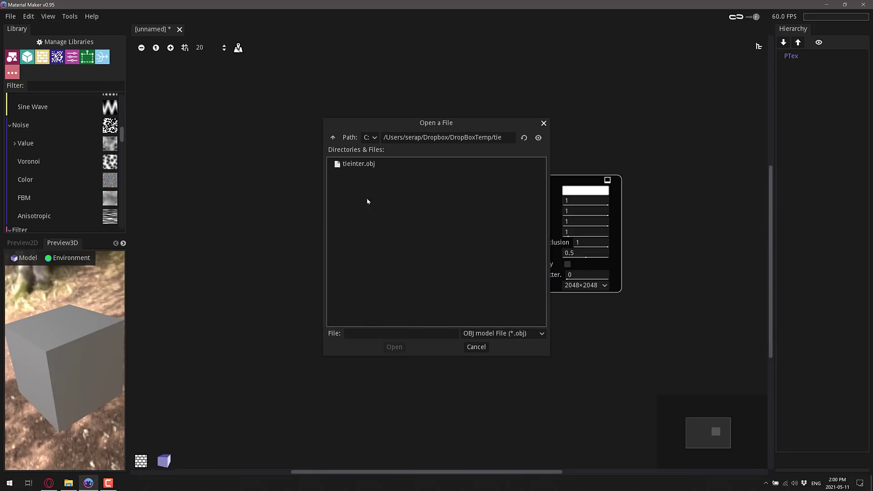
{"action": "left_click", "coordinate": [359, 163]}
{"action": "left_click", "coordinate": [392, 347]}
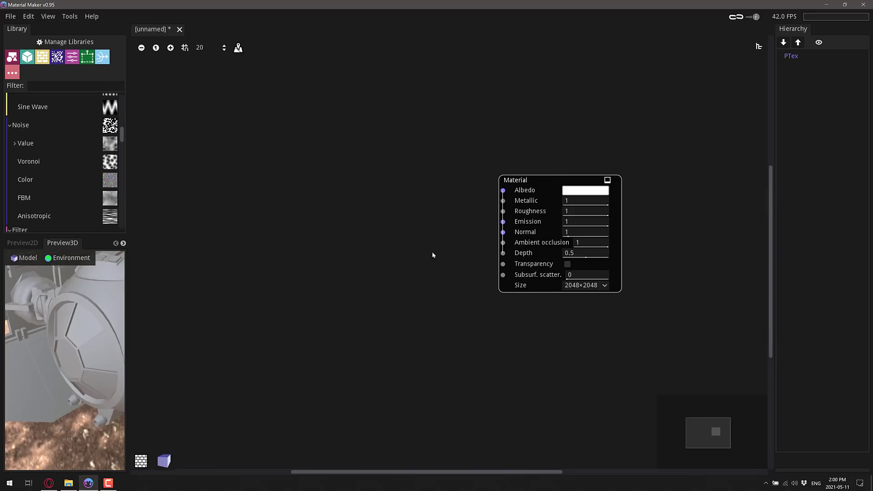
{"action": "scroll", "coordinate": [74, 347], "scroll_direction": "up", "scroll_amount": 3}
{"action": "scroll", "coordinate": [75, 346], "scroll_direction": "down", "scroll_amount": 7}
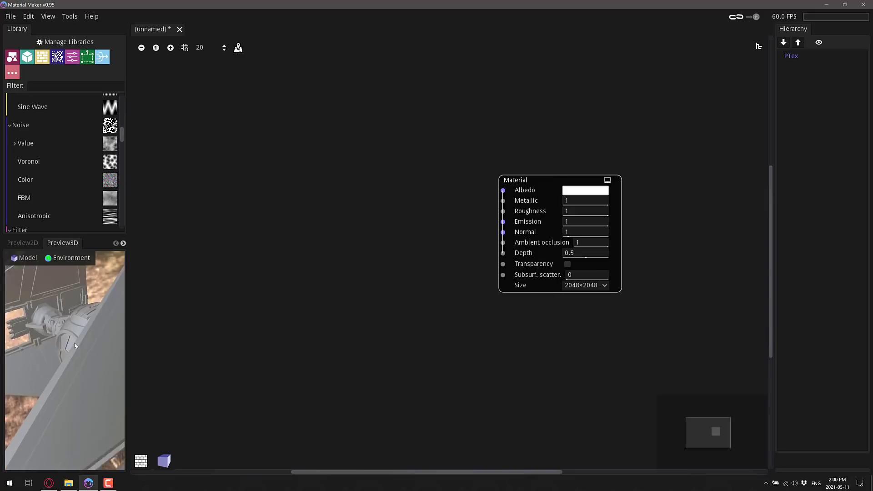
{"action": "scroll", "coordinate": [74, 346], "scroll_direction": "down", "scroll_amount": 4}
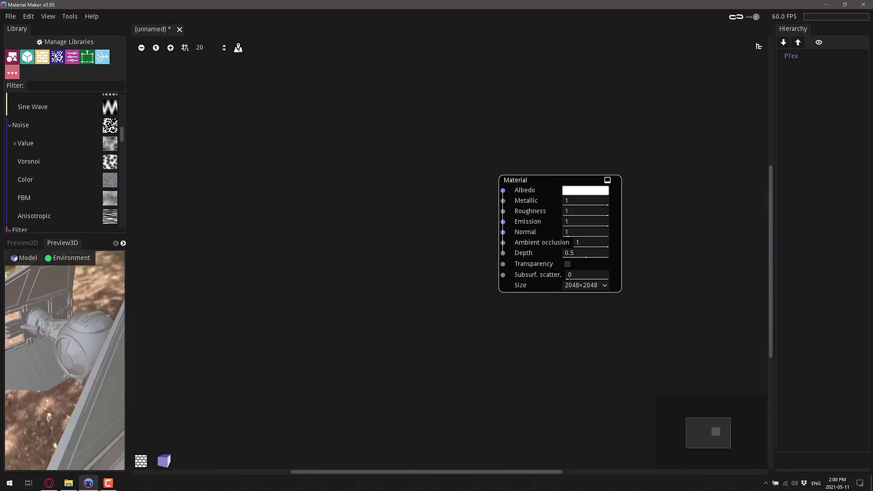
{"action": "right_click_drag", "start_coordinate": [66, 341], "coordinate": [67, 314]}
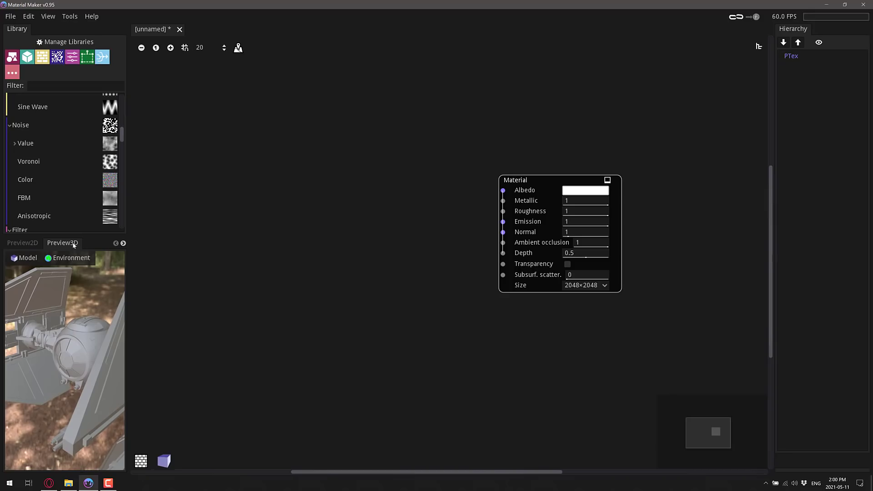
Step: Dock the 3D preview in the right-hand panel, widen it, and bring the Material node into view
{"action": "left_click_drag", "start_coordinate": [74, 245], "coordinate": [824, 34]}
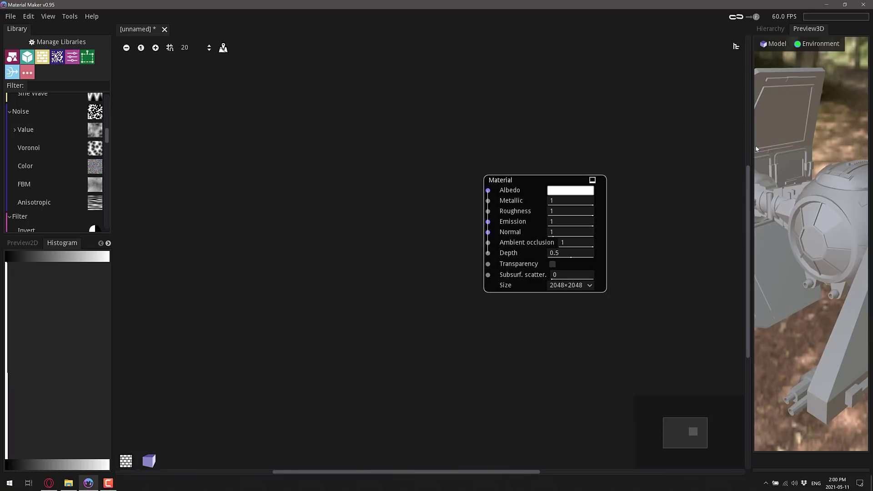
{"action": "left_click_drag", "start_coordinate": [748, 162], "coordinate": [461, 171]}
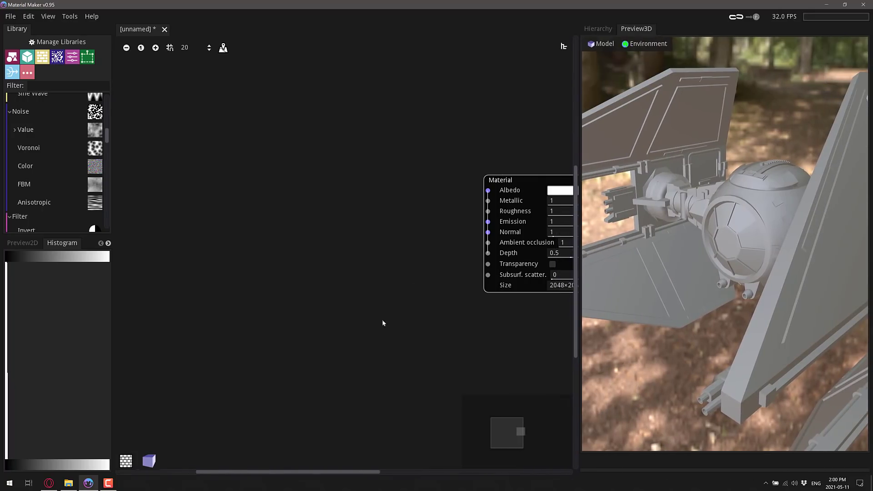
{"action": "middle_click_drag", "start_coordinate": [367, 331], "coordinate": [300, 306]}
Step: Orbit the preview camera to a close-up showing the TIE fighter's cockpit
{"action": "right_click_drag", "start_coordinate": [709, 273], "coordinate": [655, 282]}
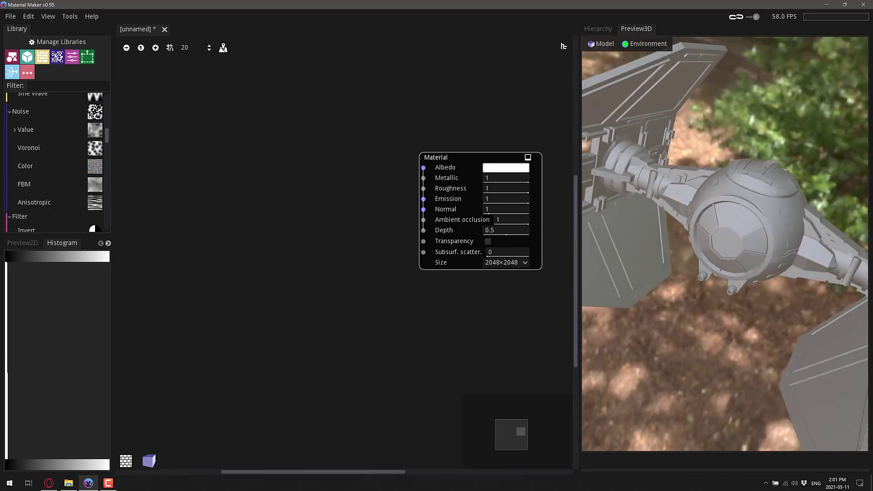
{"action": "scroll", "coordinate": [724, 269], "scroll_direction": "up", "scroll_amount": 5}
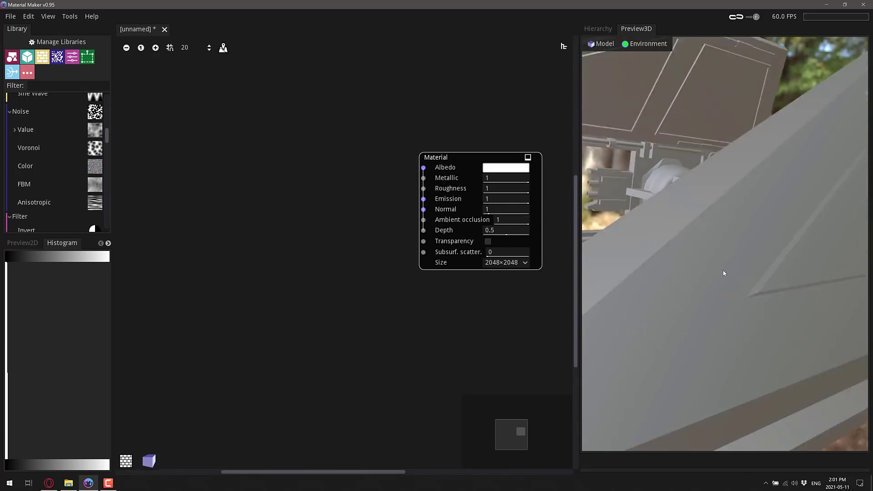
{"action": "scroll", "coordinate": [724, 272], "scroll_direction": "down", "scroll_amount": 5}
{"action": "right_click_drag", "start_coordinate": [701, 276], "coordinate": [745, 276]}
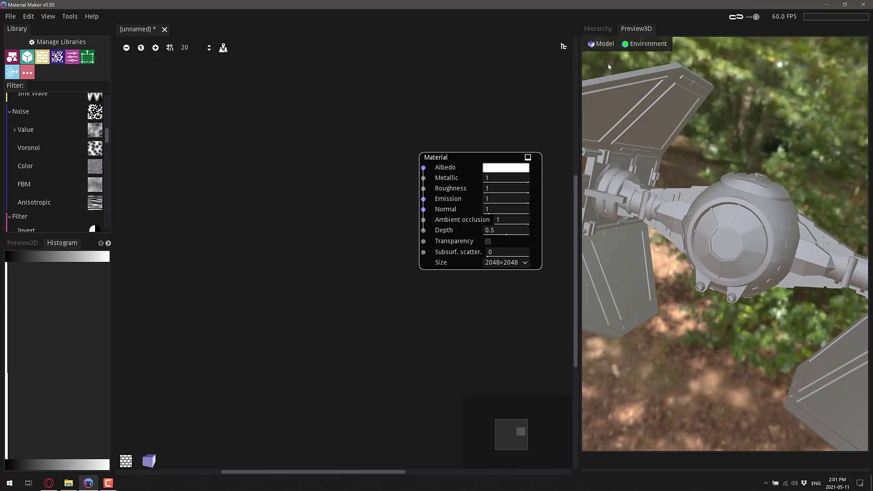
Step: Try the Moonless Golf environment, then settle on Studio lighting and orbit the ship
{"action": "left_click", "coordinate": [603, 44]}
{"action": "mouse_move", "coordinate": [609, 82]}
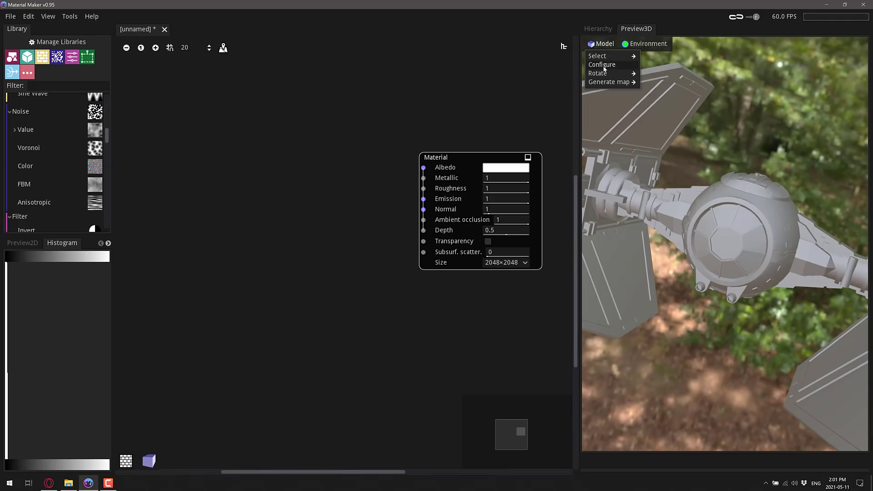
{"action": "left_click", "coordinate": [644, 46]}
{"action": "left_click", "coordinate": [643, 46]}
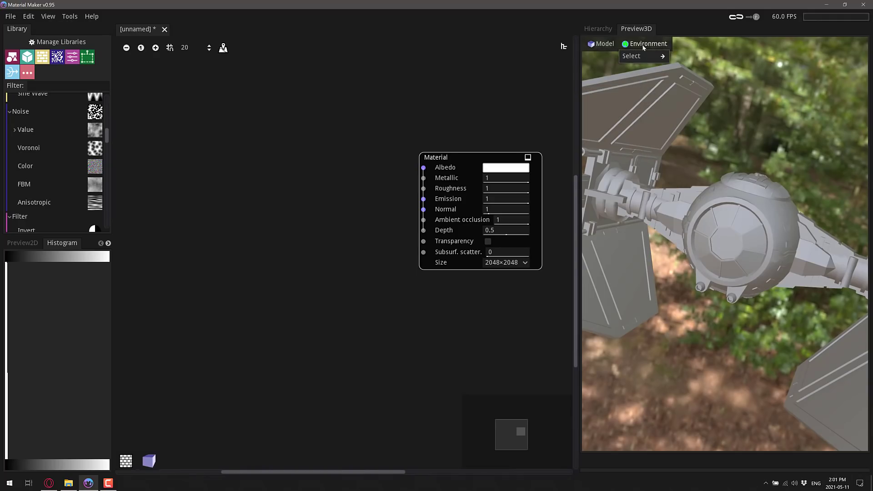
{"action": "mouse_move", "coordinate": [651, 56]}
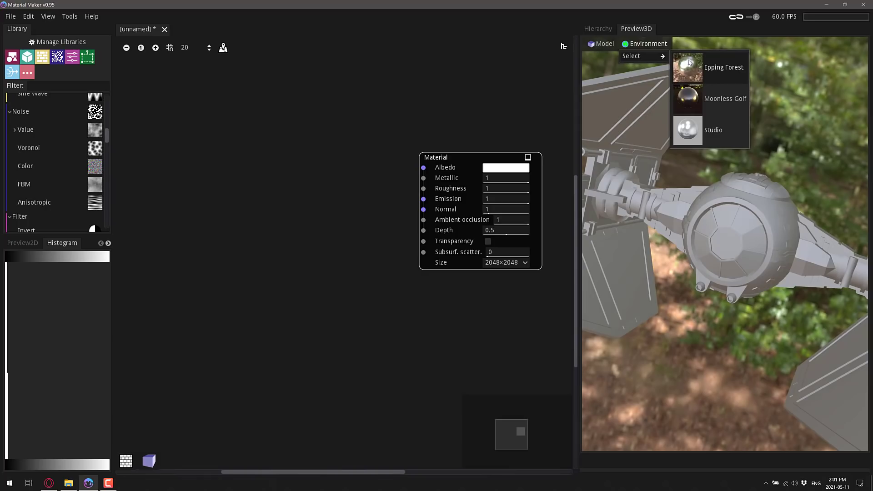
{"action": "left_click", "coordinate": [722, 99]}
{"action": "left_click", "coordinate": [654, 47]}
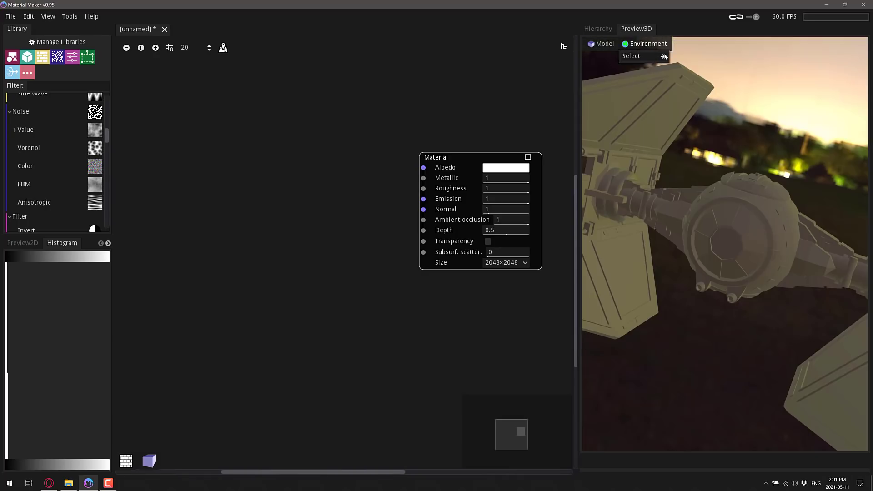
{"action": "mouse_move", "coordinate": [655, 56]}
{"action": "left_click", "coordinate": [700, 131]}
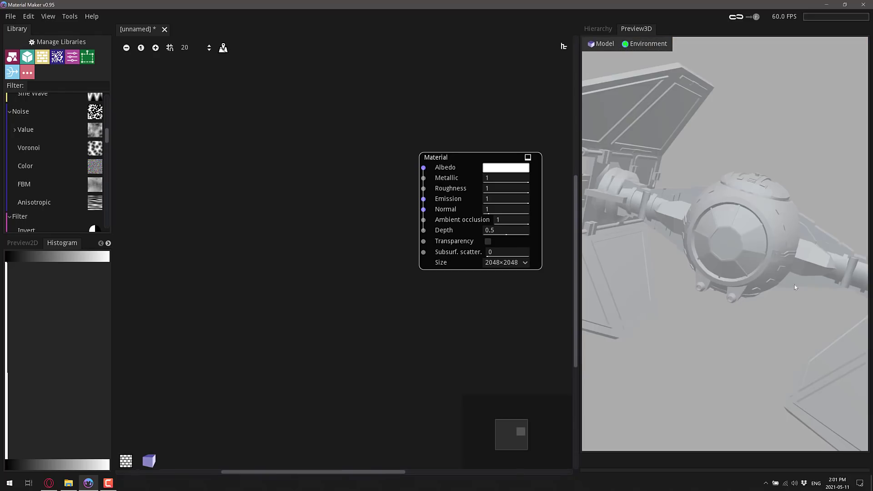
{"action": "mouse_move", "coordinate": [736, 233]}
{"action": "left_mouse_down"}
{"action": "mouse_move", "coordinate": [782, 233]}
{"action": "mouse_move", "coordinate": [729, 232]}
{"action": "left_mouse_up"}
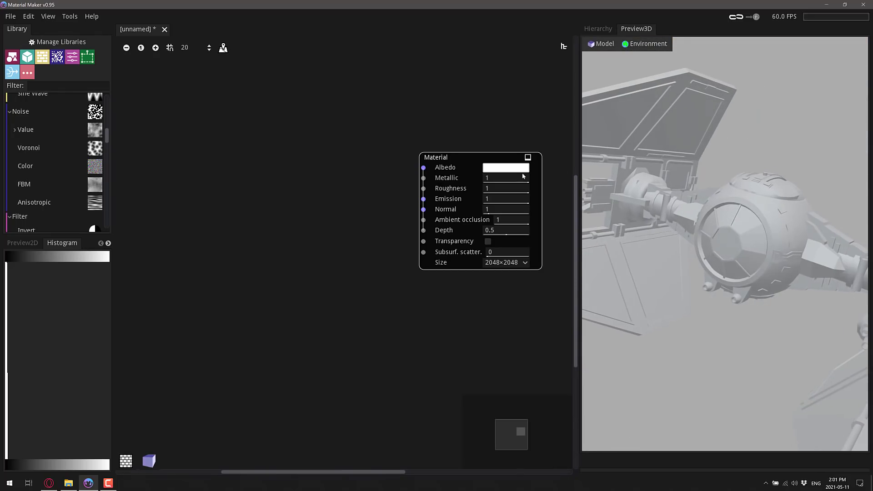
Step: Open the DropBoxTemp/tie texture folder in File Explorer
{"action": "left_click", "coordinate": [68, 483]}
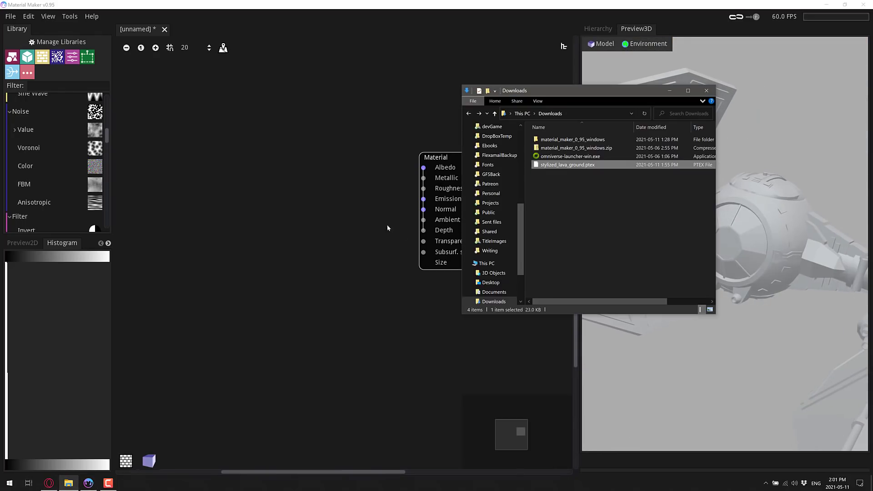
{"action": "left_click", "coordinate": [495, 136]}
{"action": "double_click", "coordinate": [559, 181]}
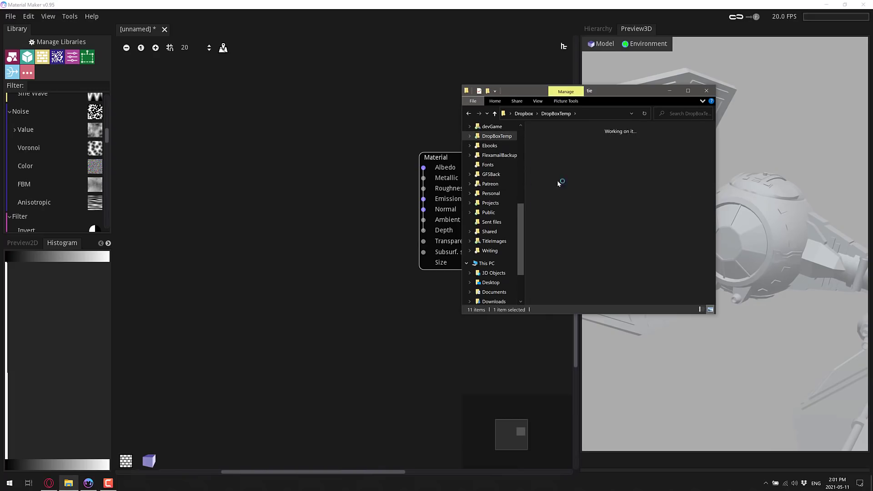
Step: Drag the albedo, AO, normal and emissive textures onto the graph as Image nodes
{"action": "left_click", "coordinate": [552, 144]}
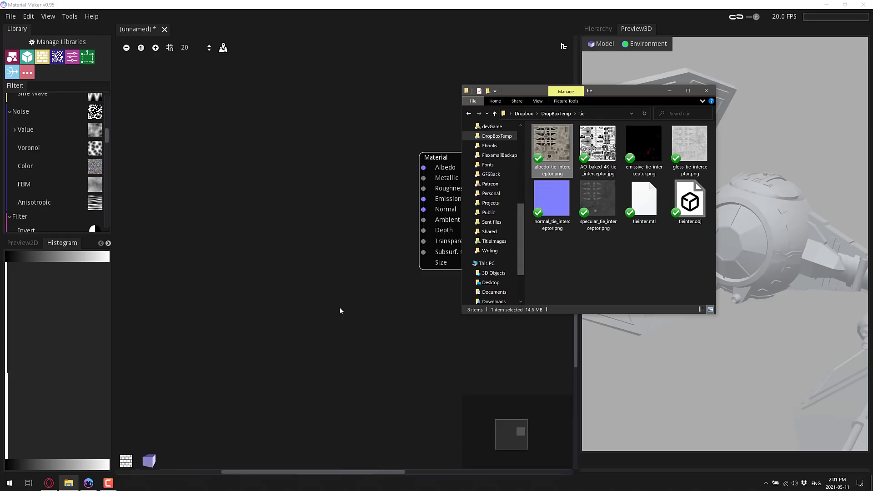
{"action": "left_click", "coordinate": [591, 142]}
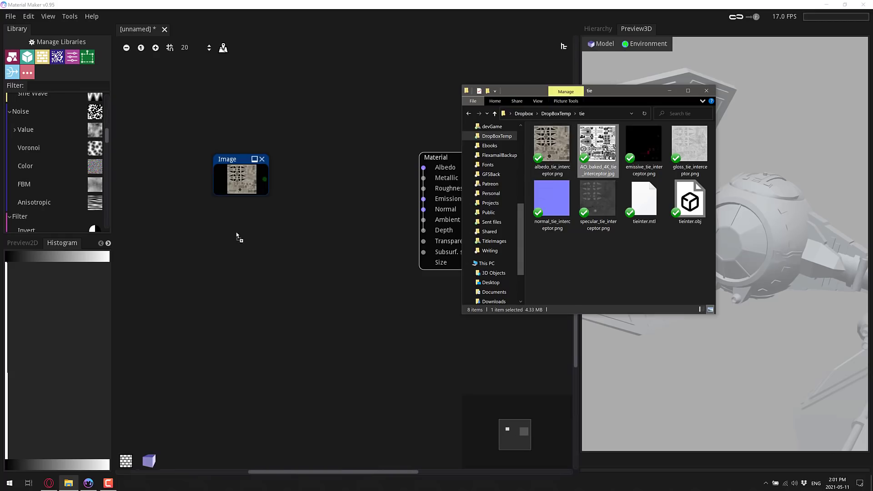
{"action": "left_click_drag", "start_coordinate": [551, 200], "coordinate": [253, 354]}
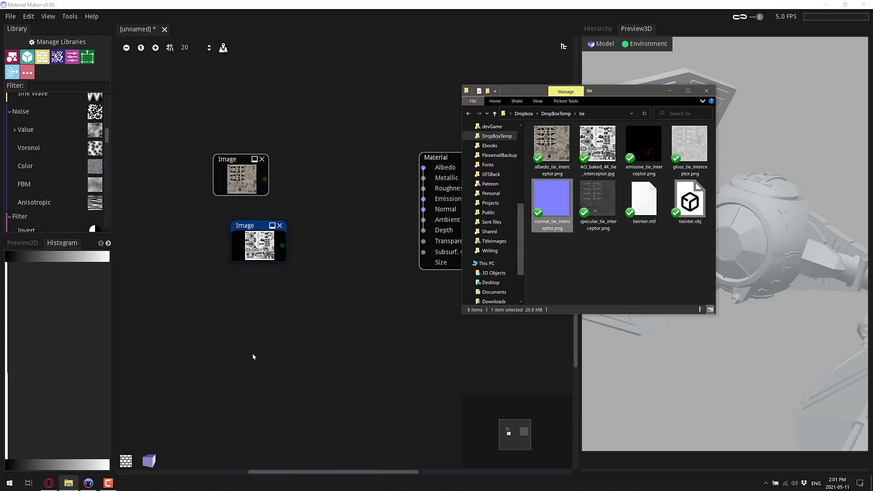
{"action": "left_click_drag", "start_coordinate": [649, 142], "coordinate": [317, 111]}
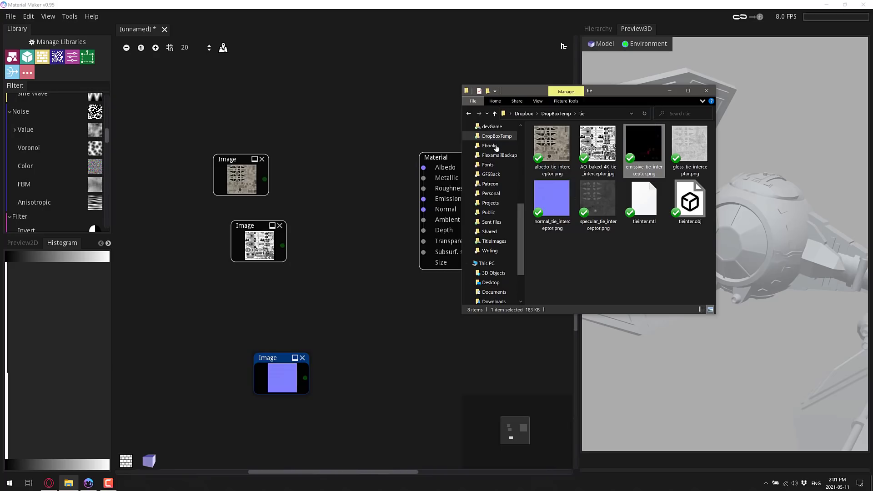
Step: Connect the albedo image to Albedo and the emissive image to Emission on the Material node
{"action": "left_click", "coordinate": [670, 91]}
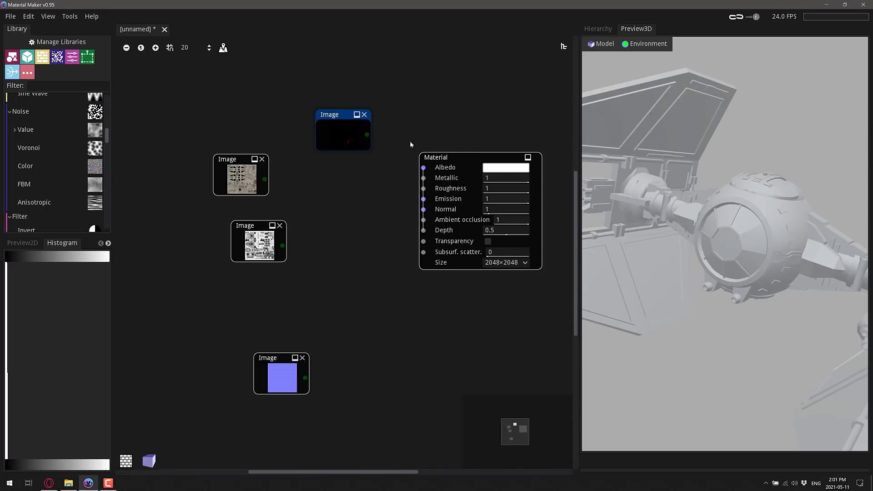
{"action": "left_click_drag", "start_coordinate": [265, 179], "coordinate": [423, 167]}
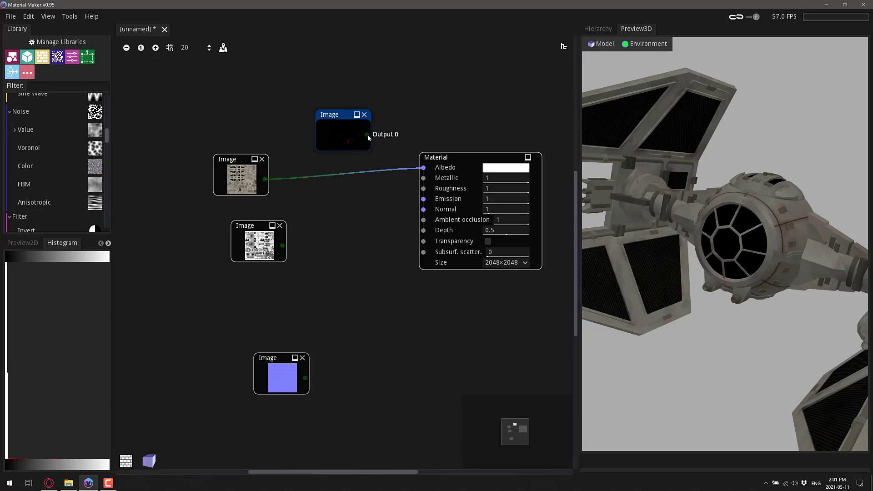
{"action": "left_click_drag", "start_coordinate": [367, 135], "coordinate": [423, 198]}
{"action": "left_click_drag", "start_coordinate": [710, 278], "coordinate": [768, 284]}
{"action": "left_click_drag", "start_coordinate": [682, 255], "coordinate": [684, 263]}
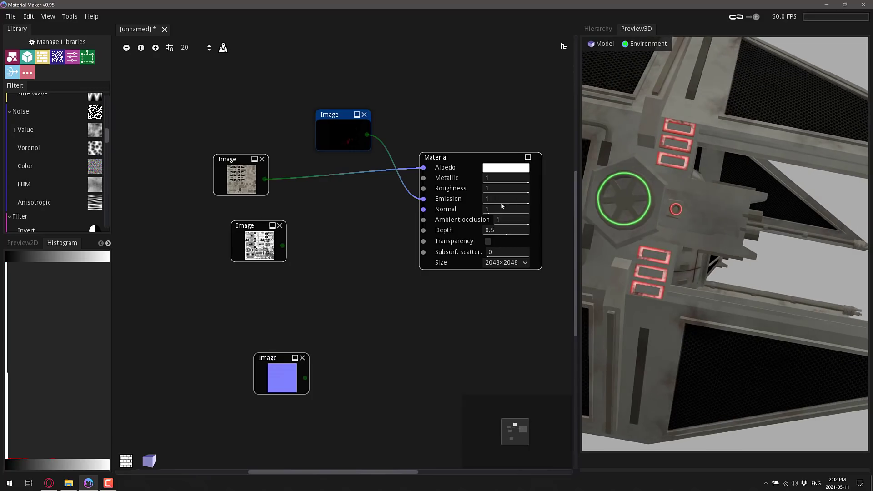
Step: Test Emission strengths of 6.62 and 0, then set Emission to 1
{"action": "left_click_drag", "start_coordinate": [487, 200], "coordinate": [703, 203]}
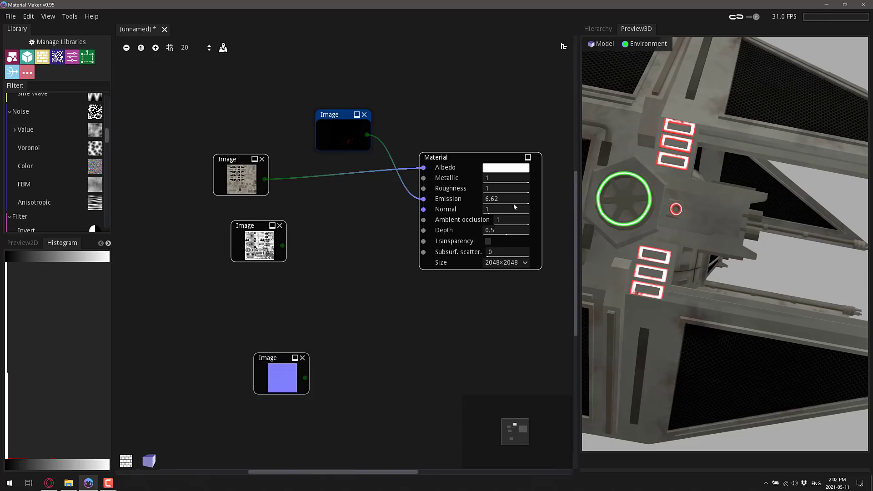
{"action": "left_click_drag", "start_coordinate": [511, 200], "coordinate": [331, 208]}
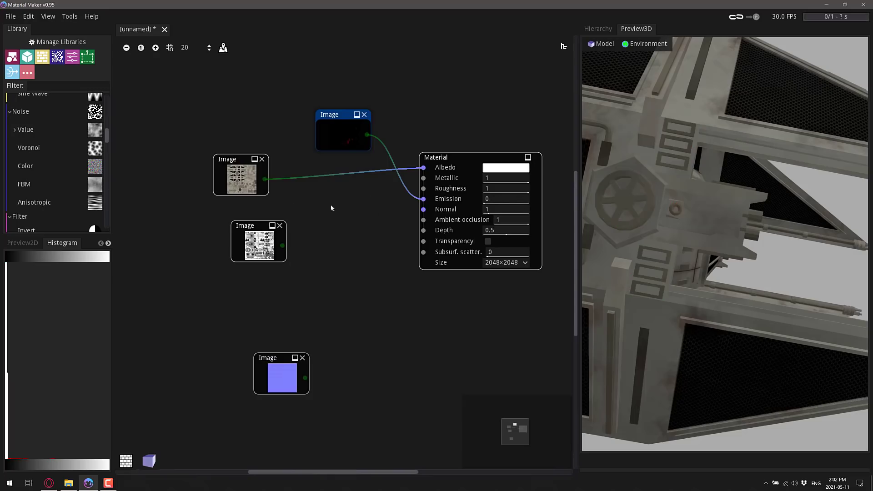
{"action": "left_click", "coordinate": [518, 199]}
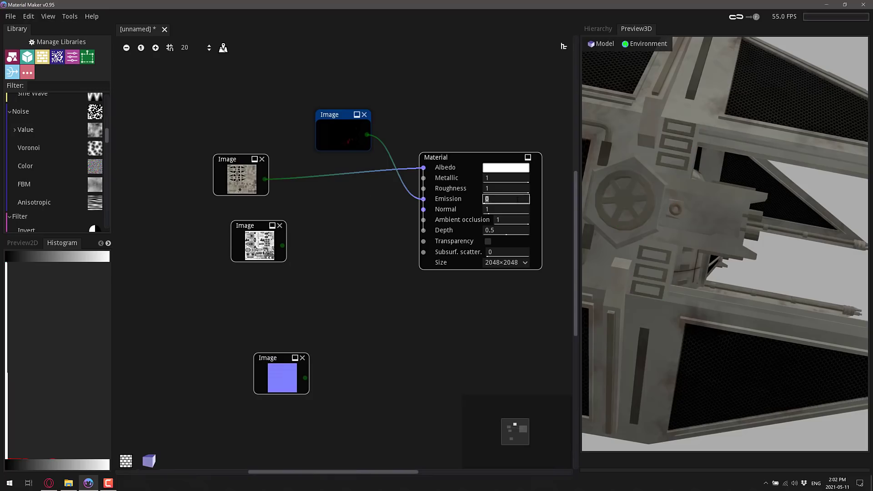
{"action": "type", "text": "1"}
{"action": "key", "text": "Return"}
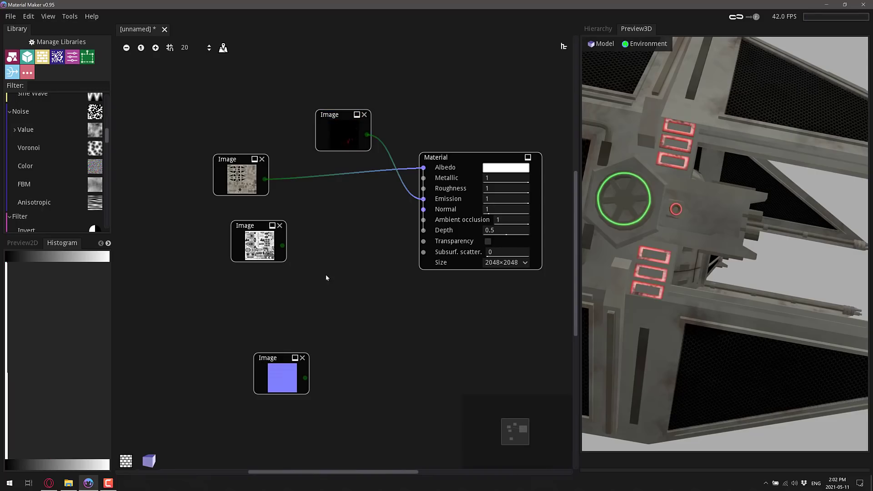
Step: Connect the AO image to Ambient occlusion and the normal map to Normal, then orbit to the cockpit
{"action": "left_click_drag", "start_coordinate": [282, 246], "coordinate": [422, 221]}
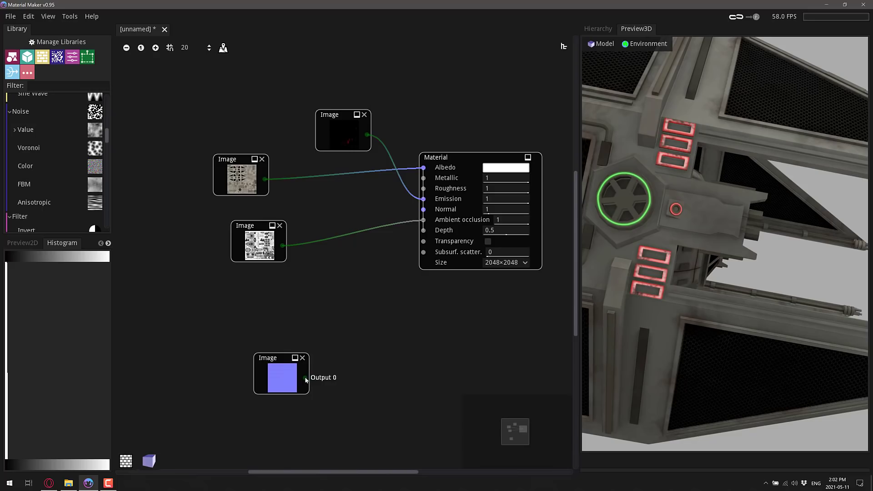
{"action": "left_click_drag", "start_coordinate": [305, 377], "coordinate": [425, 210]}
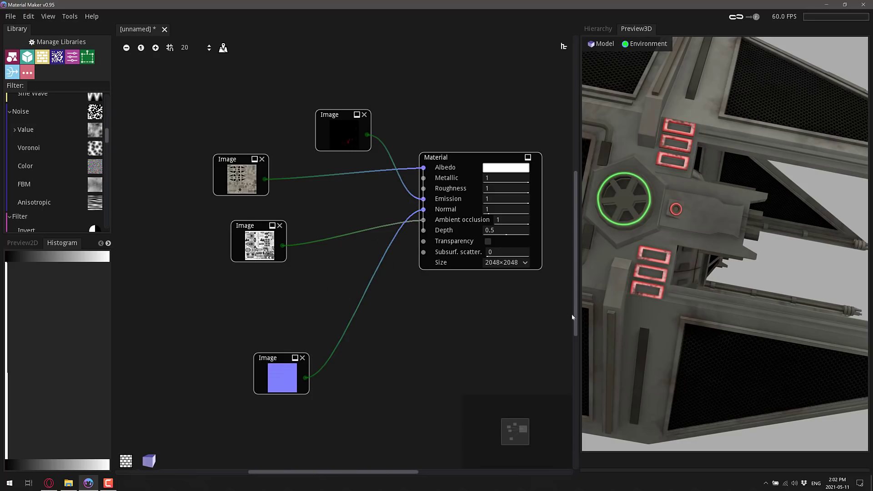
{"action": "left_click_drag", "start_coordinate": [673, 291], "coordinate": [719, 268]}
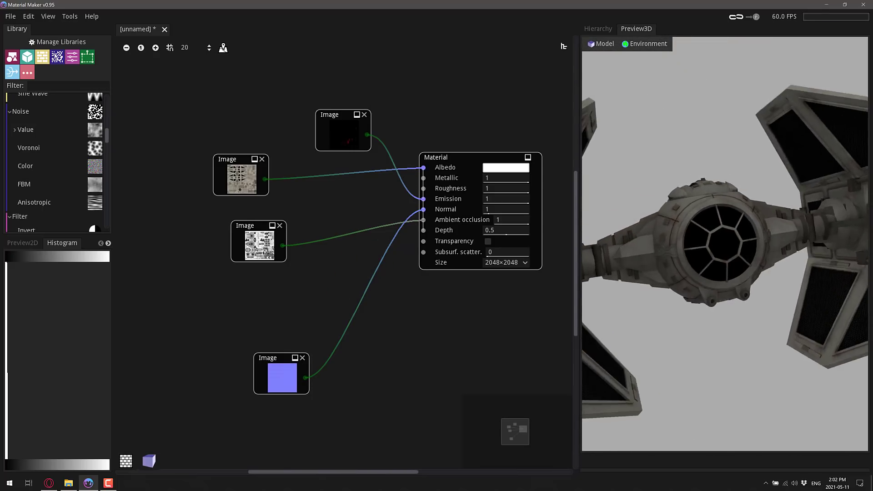
{"action": "left_click_drag", "start_coordinate": [809, 268], "coordinate": [628, 273]}
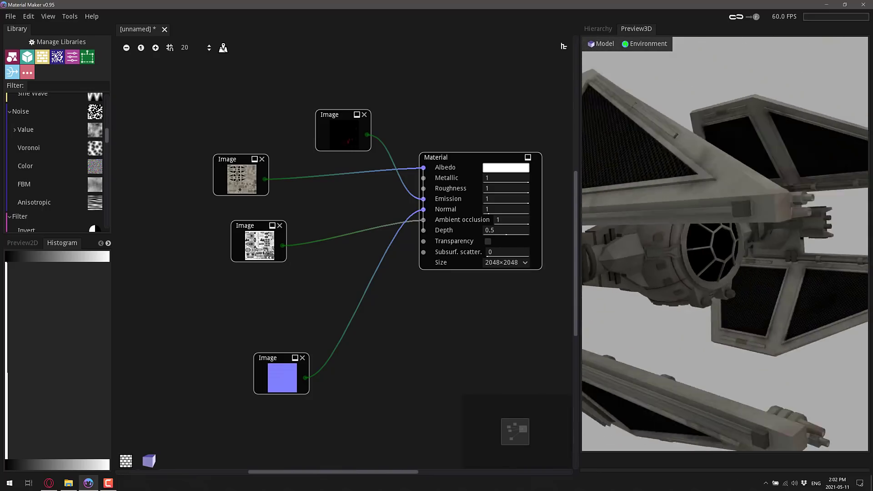
{"action": "left_click_drag", "start_coordinate": [746, 269], "coordinate": [695, 264]}
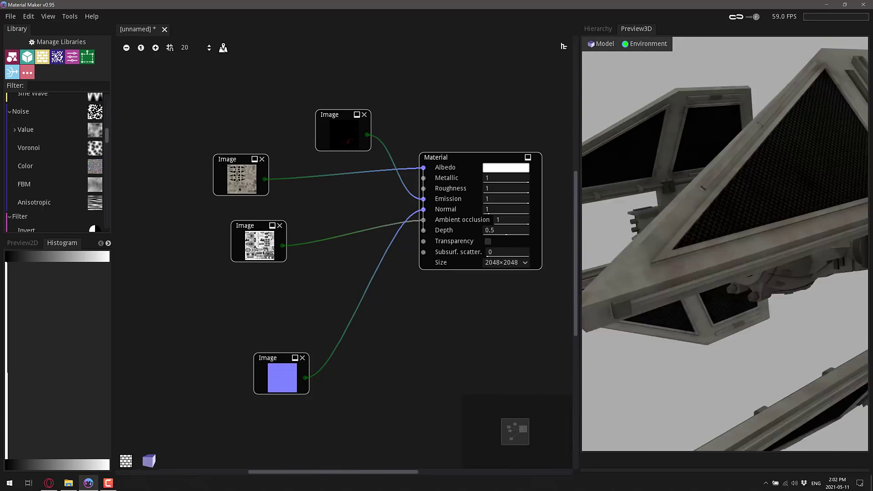
{"action": "left_click_drag", "start_coordinate": [768, 264], "coordinate": [594, 344]}
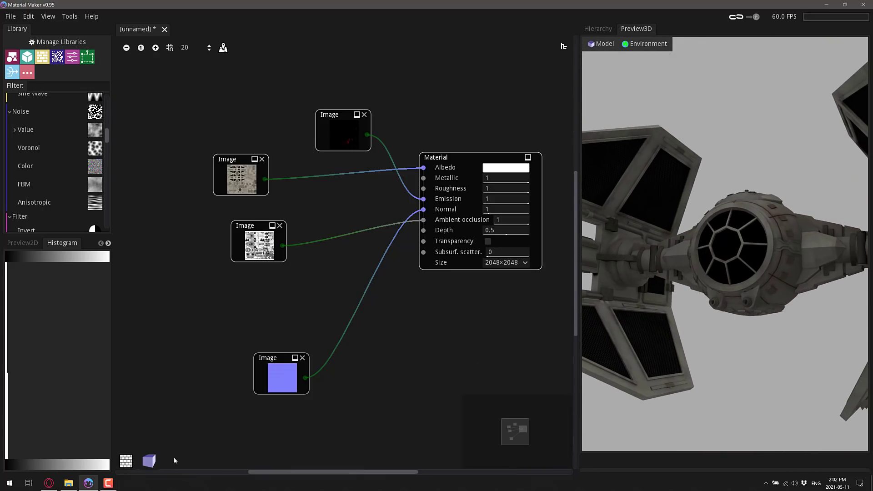
Step: Turn on the graph's background 3D preview and load tieinter.obj as its custom model
{"action": "left_click", "coordinate": [150, 461]}
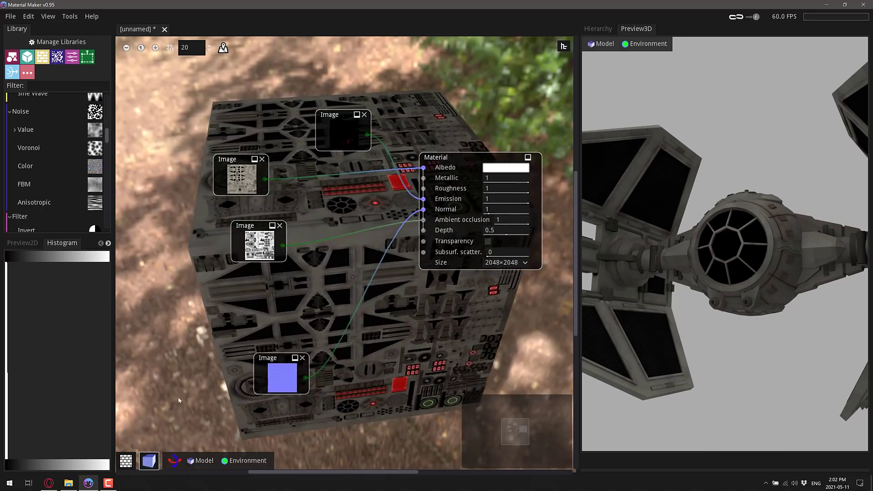
{"action": "left_click", "coordinate": [200, 460]}
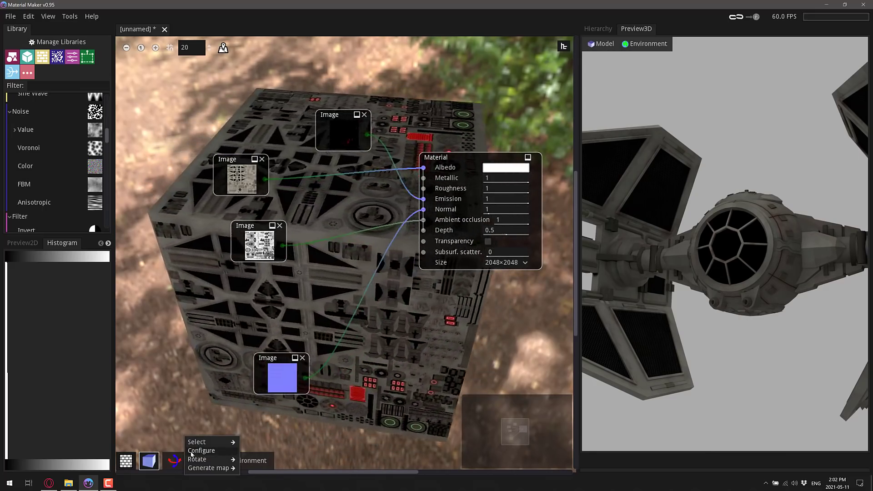
{"action": "mouse_move", "coordinate": [210, 441]}
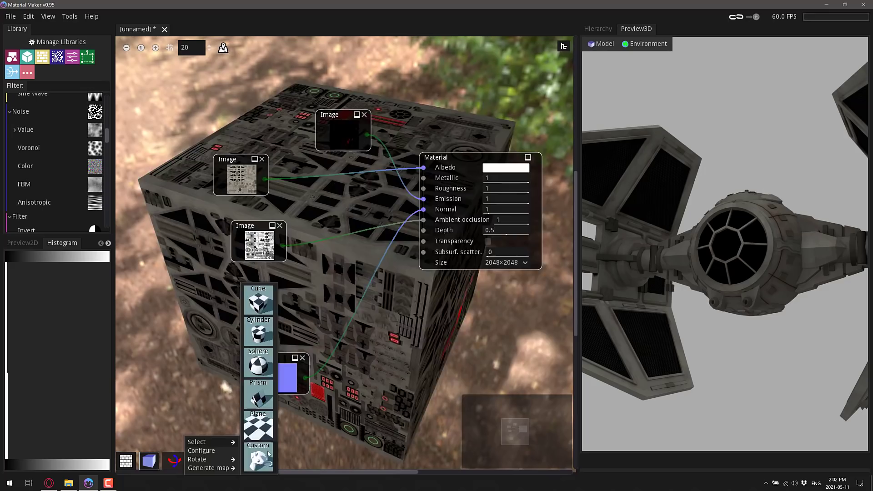
{"action": "left_click", "coordinate": [259, 455]}
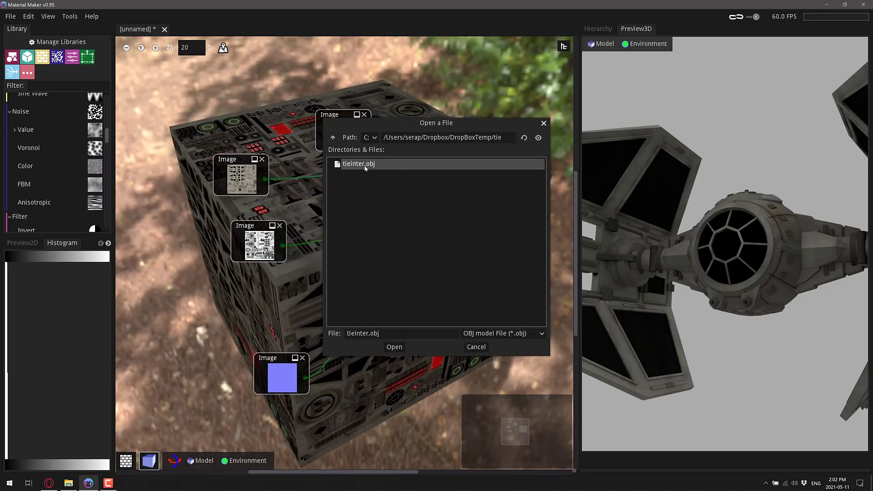
{"action": "double_click", "coordinate": [366, 167]}
{"action": "scroll", "coordinate": [360, 290], "scroll_direction": "up", "scroll_amount": 5}
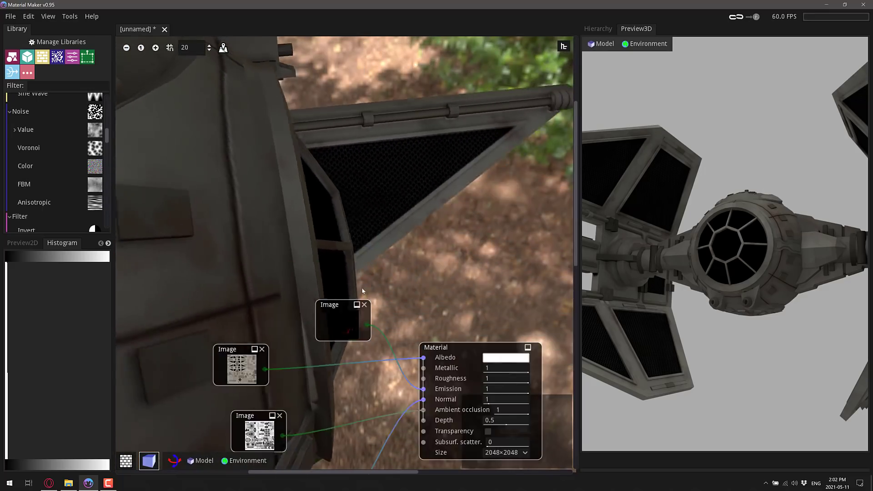
{"action": "scroll", "coordinate": [370, 281], "scroll_direction": "down", "scroll_amount": 5}
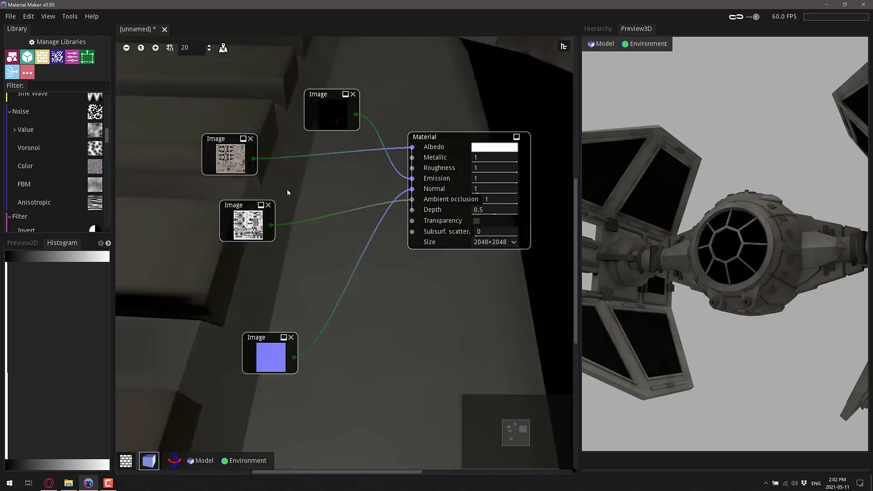
Step: Hide the graph's 3D background and show the 2D preview in place of the histogram
{"action": "left_click", "coordinate": [148, 460]}
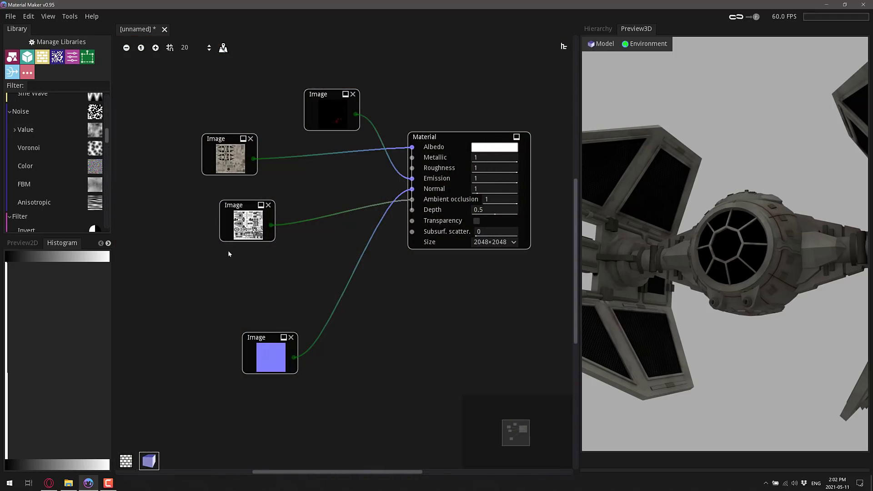
{"action": "left_click", "coordinate": [20, 244]}
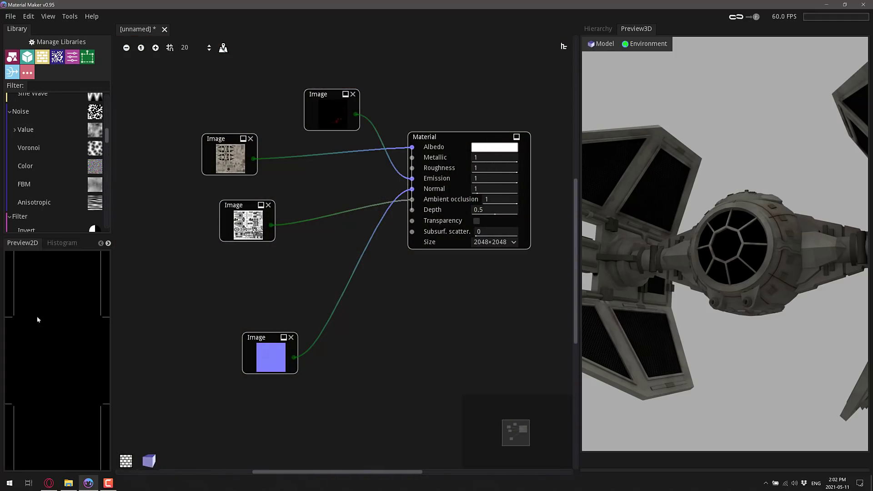
{"action": "left_click", "coordinate": [262, 359]}
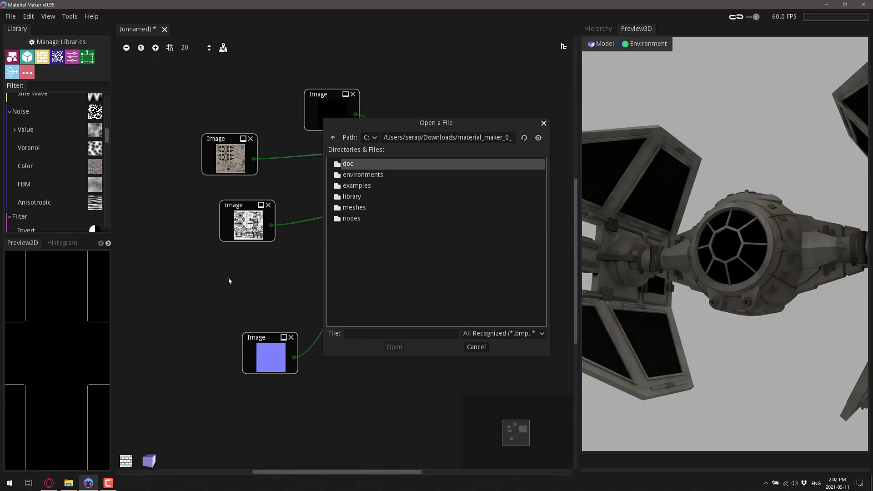
{"action": "left_click", "coordinate": [476, 347]}
Step: Preview the middle image, the Material output and the emissive texture while inspecting the ship
{"action": "left_click", "coordinate": [253, 208]}
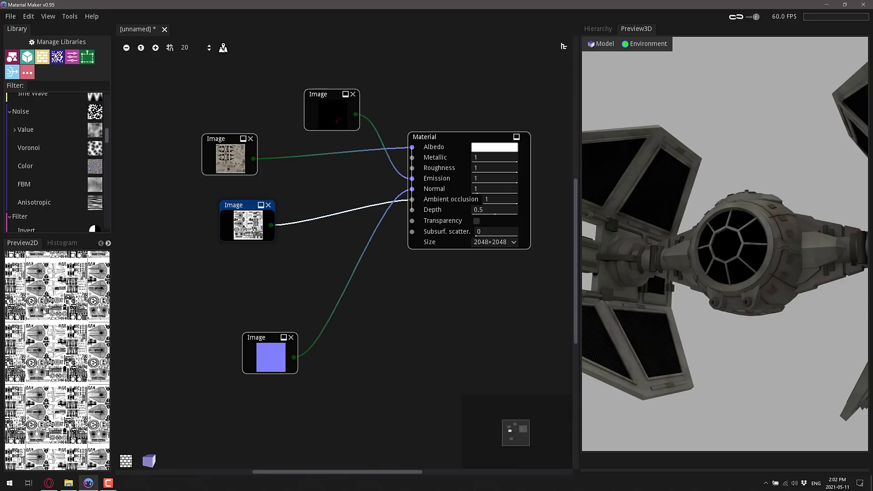
{"action": "left_click", "coordinate": [450, 137]}
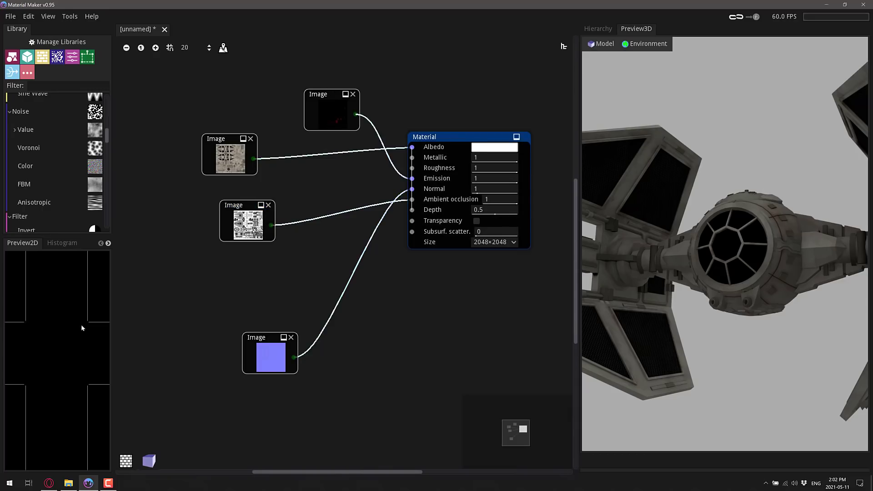
{"action": "left_click", "coordinate": [324, 98]}
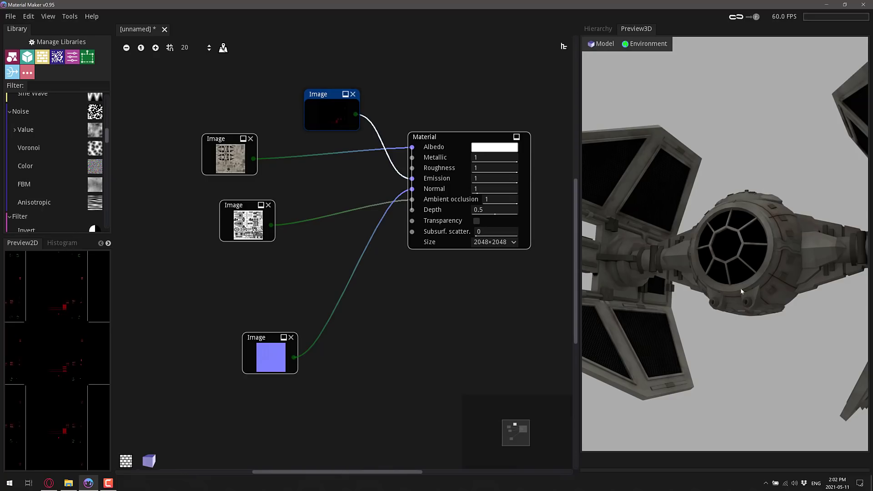
{"action": "left_click_drag", "start_coordinate": [741, 291], "coordinate": [766, 291]}
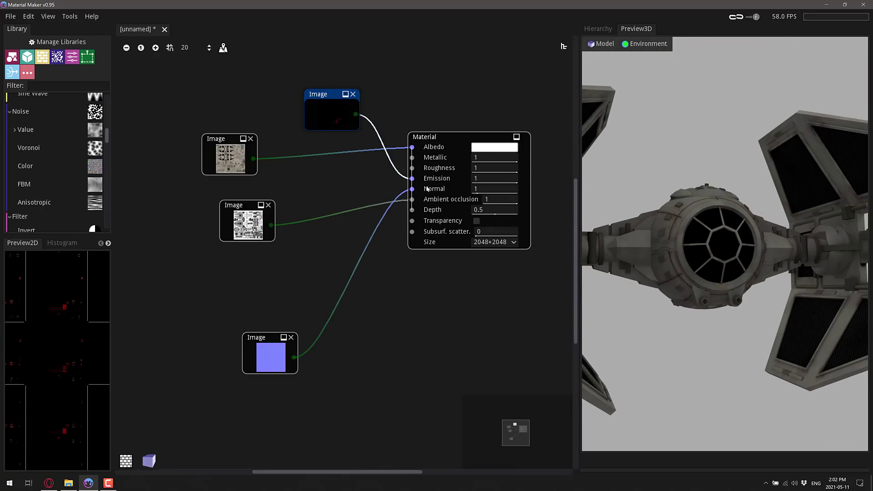
{"action": "middle_click_drag", "start_coordinate": [340, 214], "coordinate": [339, 269]}
{"action": "left_click_drag", "start_coordinate": [723, 255], "coordinate": [769, 276]}
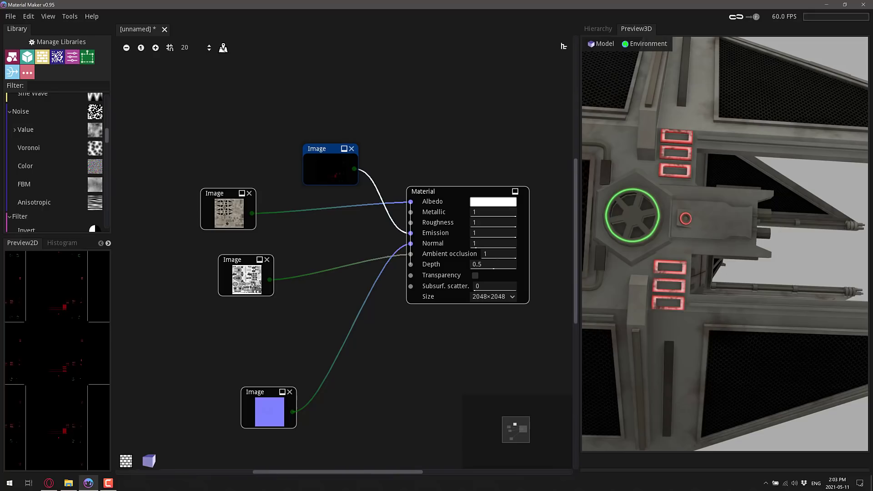
Step: Drag a Runes pattern node from the Library into the graph and wire its output to the Material's Emission
{"action": "scroll", "coordinate": [23, 168], "scroll_direction": "up", "scroll_amount": 8}
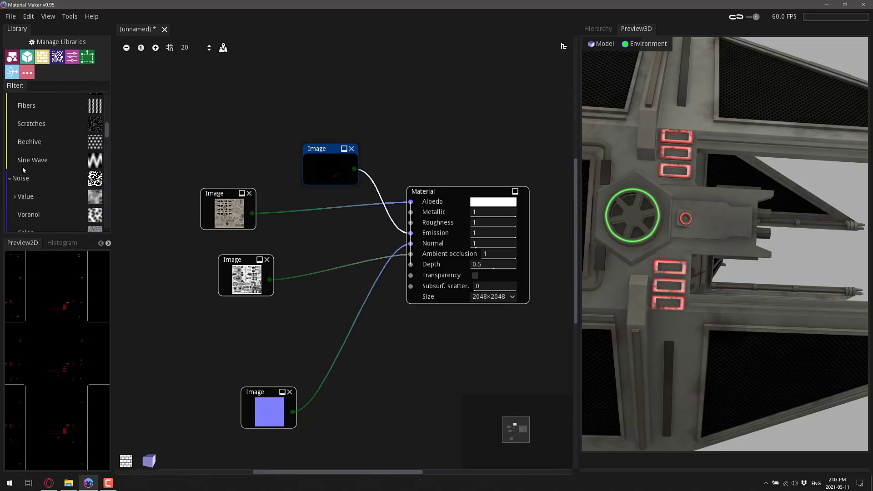
{"action": "scroll", "coordinate": [25, 168], "scroll_direction": "down", "scroll_amount": 2}
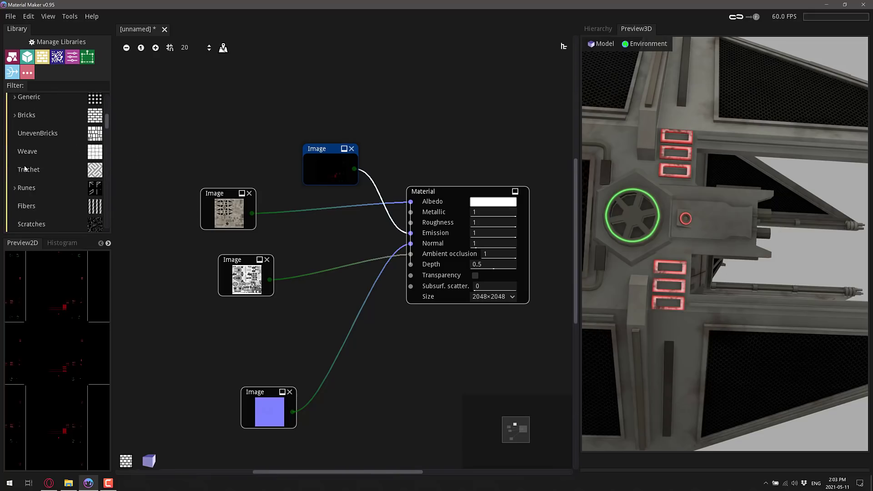
{"action": "scroll", "coordinate": [53, 167], "scroll_direction": "up", "scroll_amount": 10}
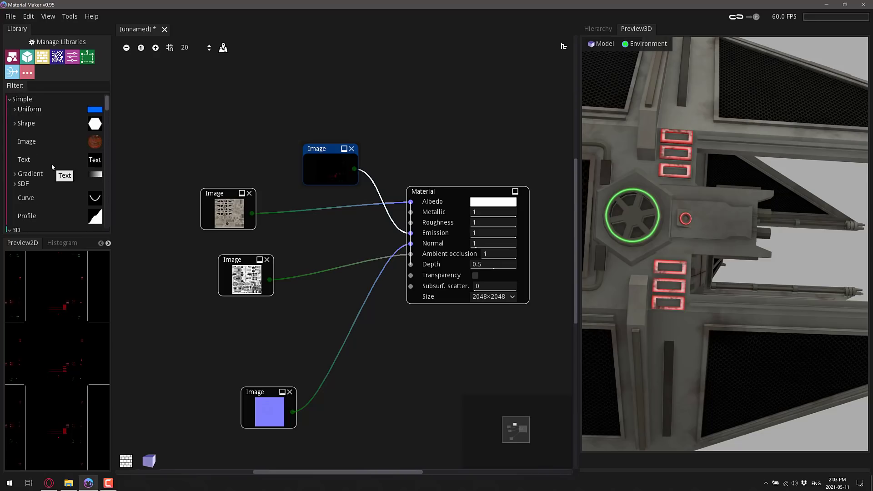
{"action": "scroll", "coordinate": [51, 160], "scroll_direction": "down", "scroll_amount": 6}
{"action": "scroll", "coordinate": [51, 160], "scroll_direction": "down", "scroll_amount": 1}
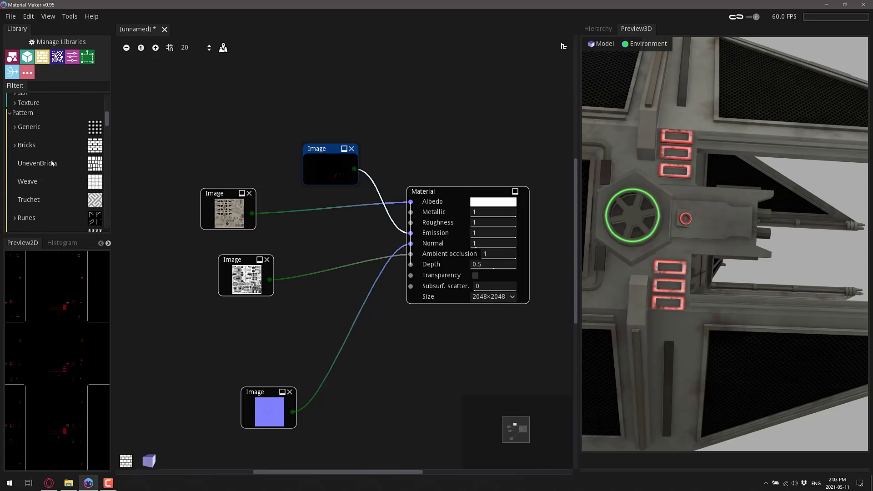
{"action": "scroll", "coordinate": [51, 162], "scroll_direction": "down", "scroll_amount": 2}
{"action": "left_click_drag", "start_coordinate": [26, 192], "coordinate": [184, 127]}
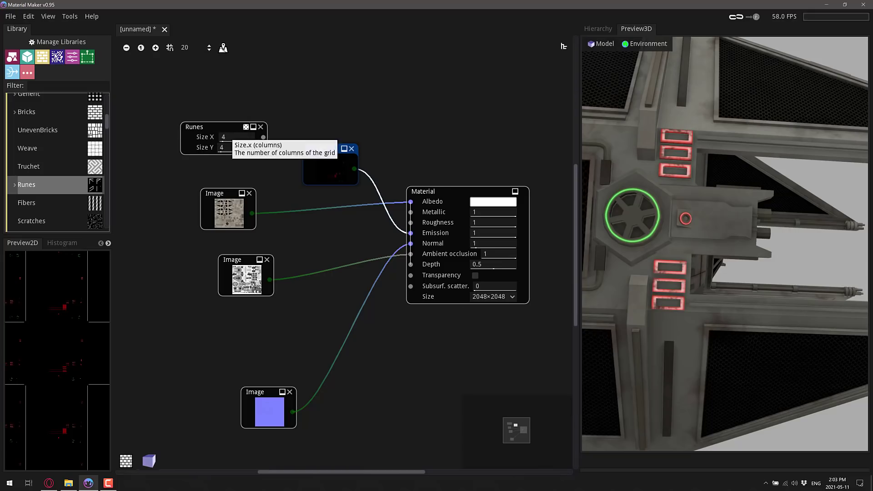
{"action": "left_click_drag", "start_coordinate": [264, 136], "coordinate": [411, 233]}
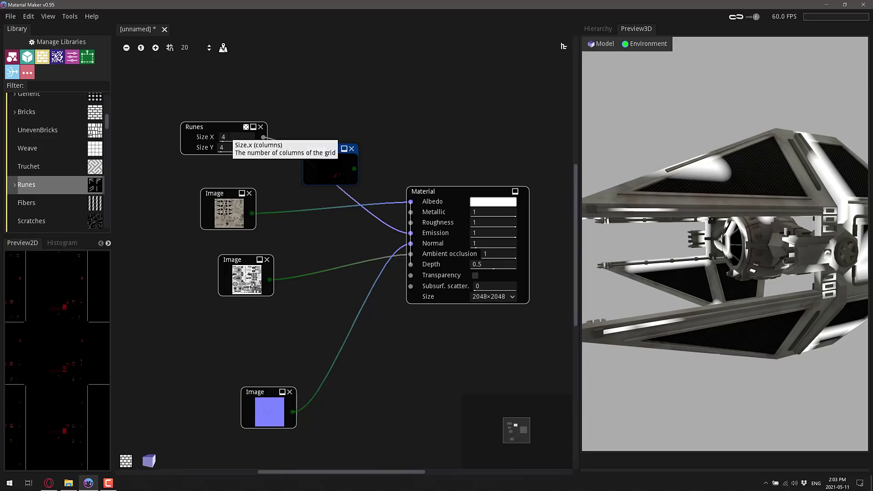
Step: Set the Runes node's Size X and Size Y to 36 each, then preview the denser pattern
{"action": "left_click", "coordinate": [204, 131]}
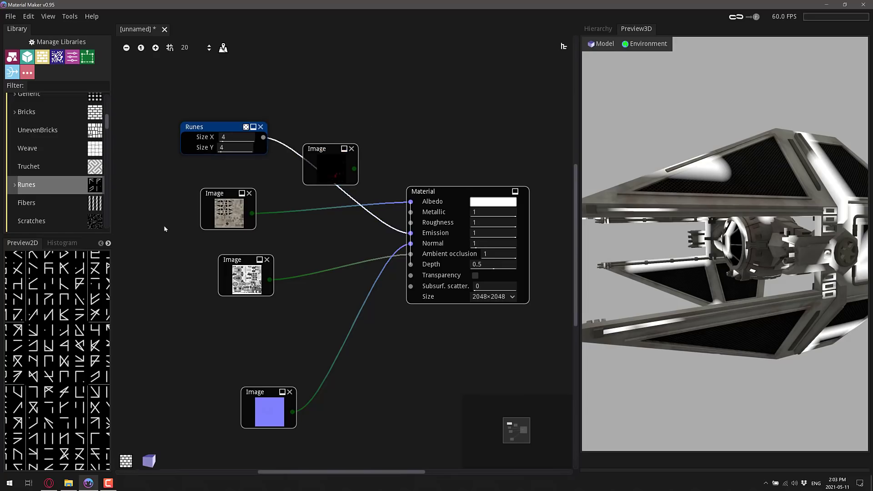
{"action": "left_click", "coordinate": [232, 140]}
{"action": "type", "text": "2"}
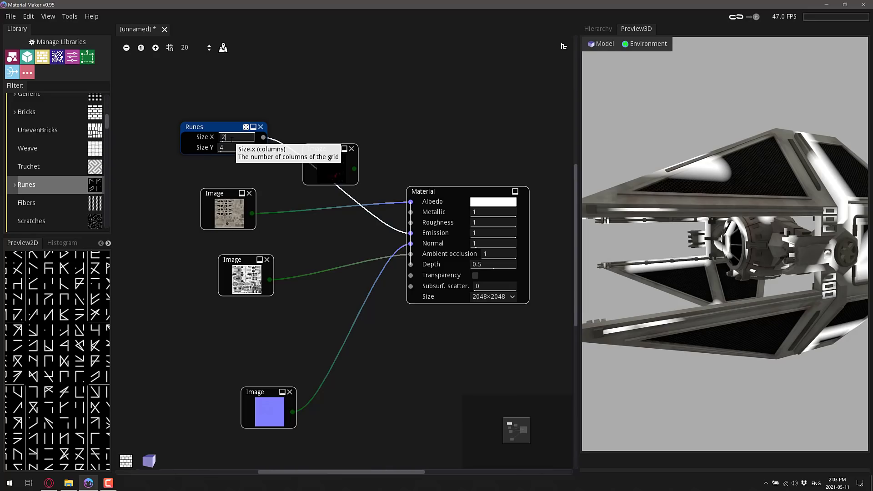
{"action": "type", "text": "4"}
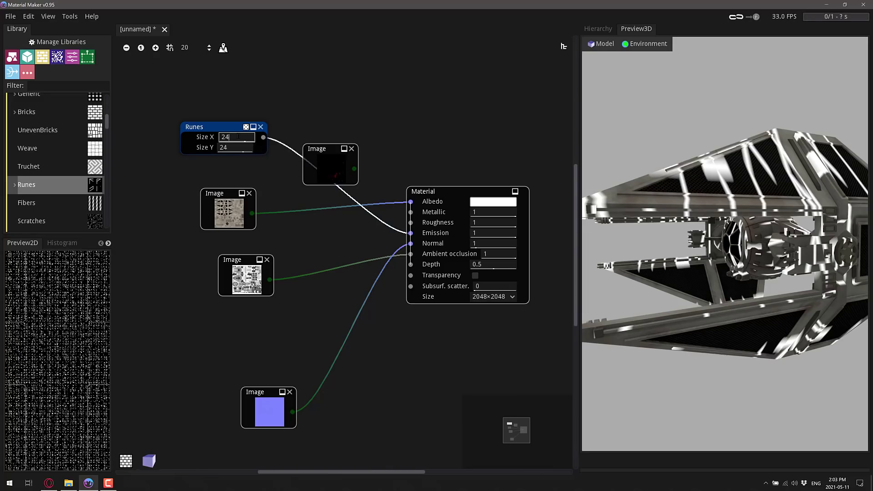
{"action": "left_click_drag", "start_coordinate": [238, 137], "coordinate": [217, 138]}
{"action": "left_click", "coordinate": [231, 136]}
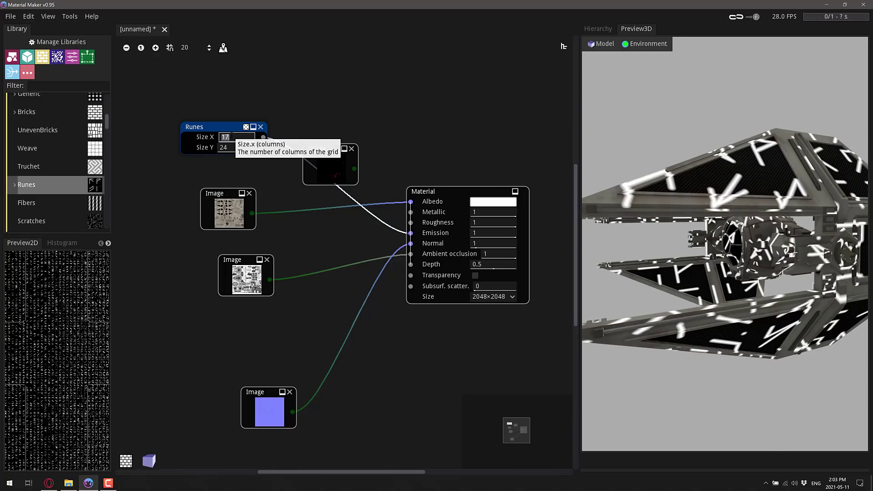
{"action": "left_click_drag", "start_coordinate": [234, 148], "coordinate": [278, 151]}
{"action": "left_click", "coordinate": [242, 146]}
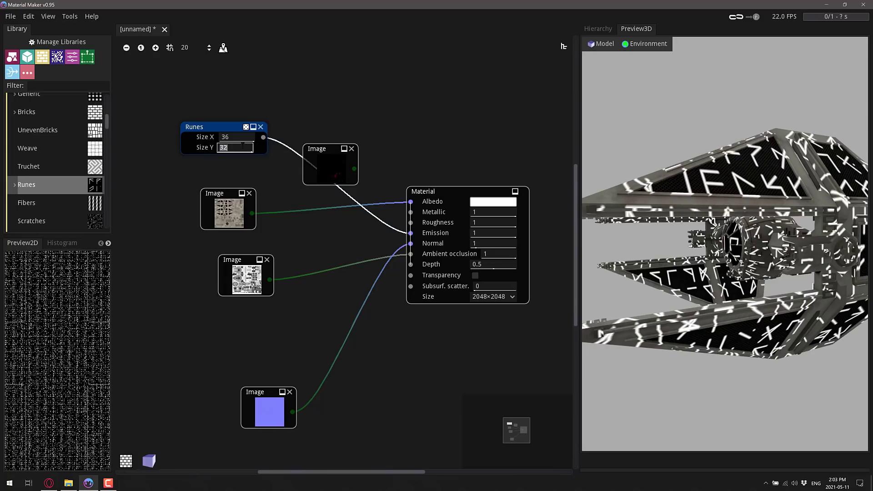
{"action": "type", "text": "36"}
{"action": "key", "text": "Return"}
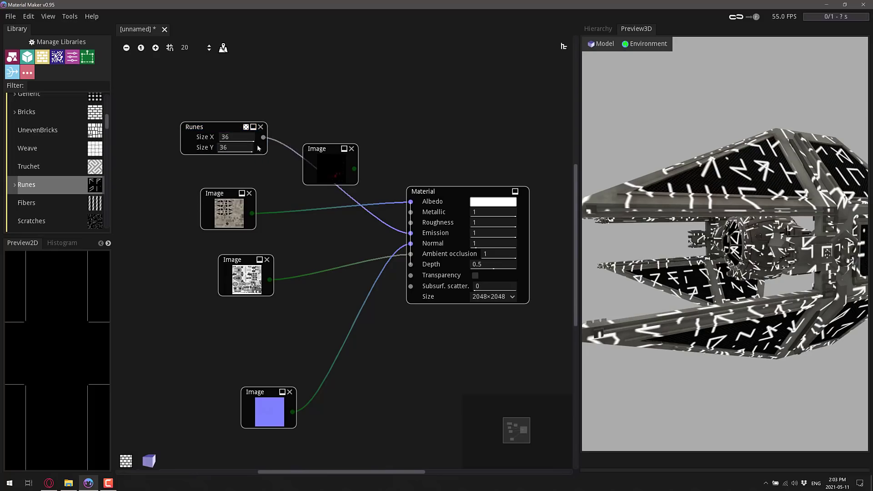
{"action": "left_click", "coordinate": [234, 131]}
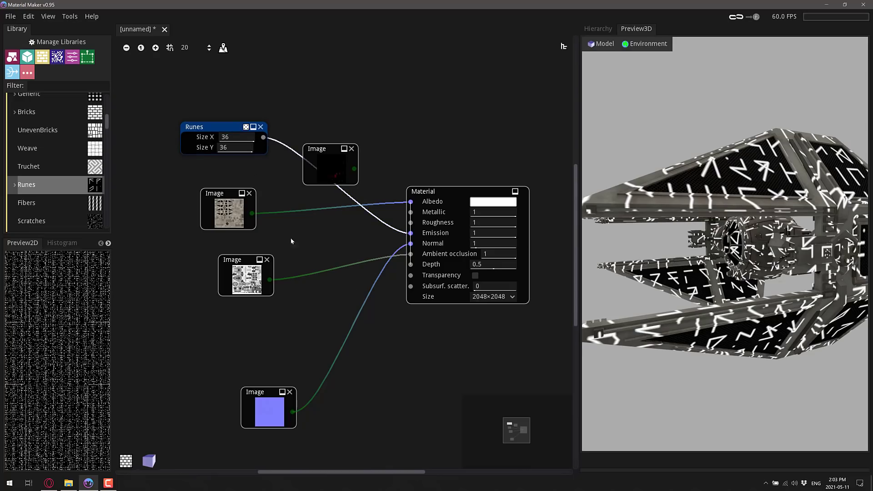
Step: Add a Colorize filter found by searching 'colorize' and wire Runes → Colorize → Emission
{"action": "scroll", "coordinate": [50, 137], "scroll_direction": "up", "scroll_amount": 3}
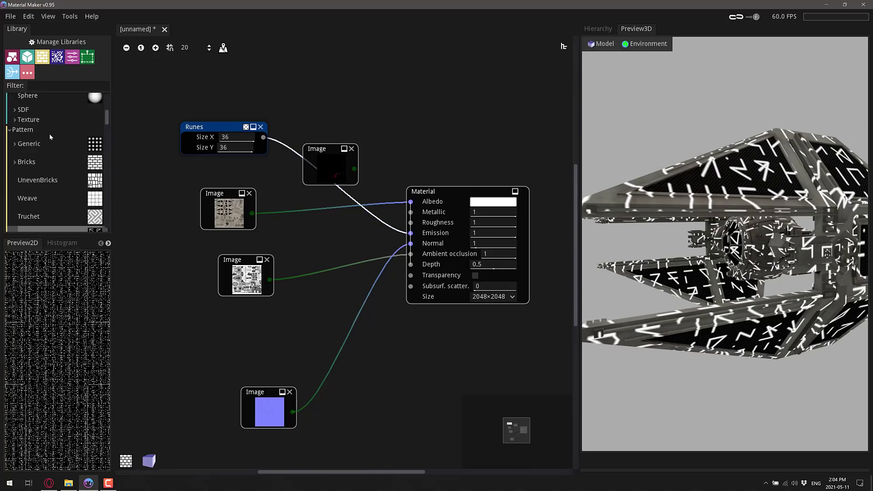
{"action": "left_click", "coordinate": [39, 85]}
{"action": "type", "text": "colorize"}
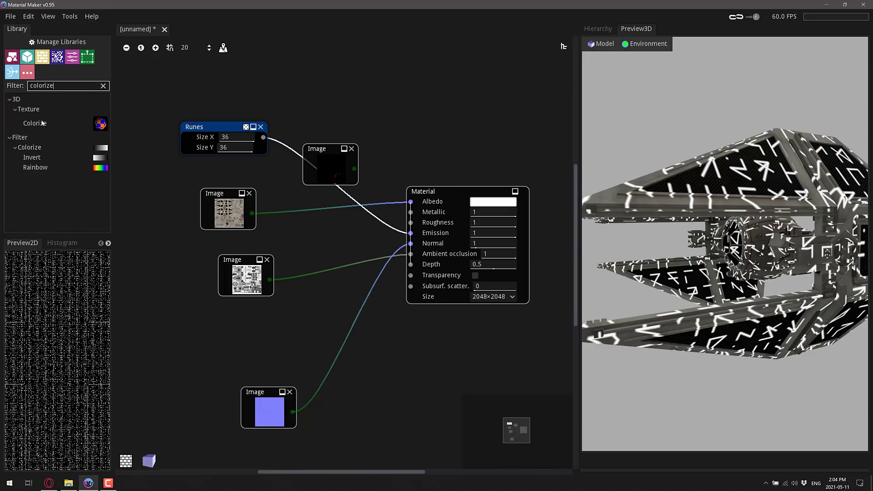
{"action": "left_click_drag", "start_coordinate": [30, 148], "coordinate": [302, 97]}
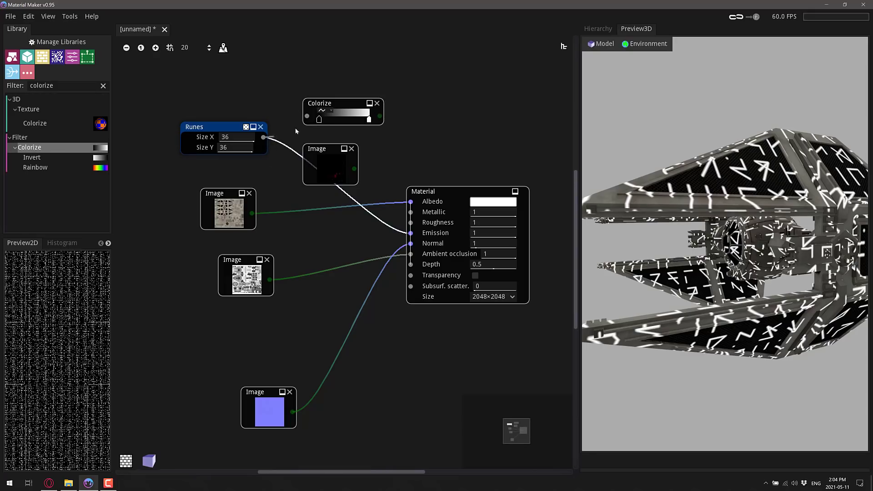
{"action": "left_click_drag", "start_coordinate": [264, 137], "coordinate": [305, 118]}
{"action": "left_click_drag", "start_coordinate": [381, 117], "coordinate": [411, 233]}
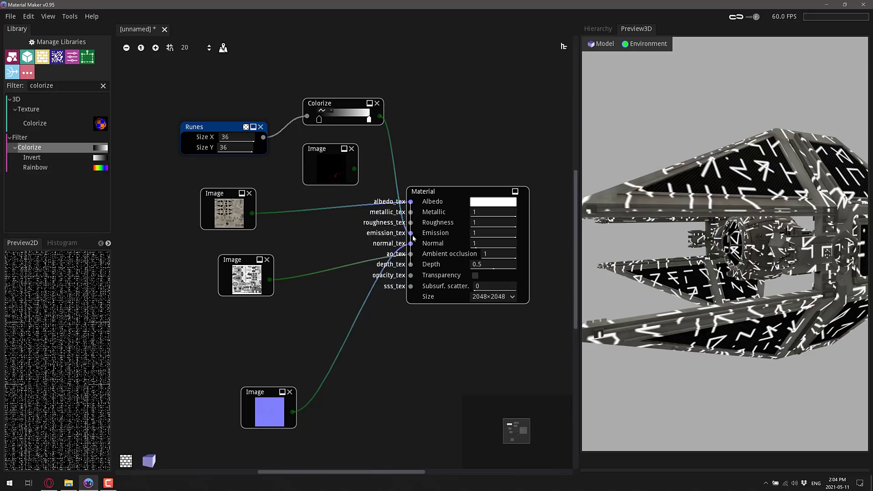
Step: Make the gradient's bright end red and rotate the ship to view the red runes
{"action": "double_click", "coordinate": [369, 122]}
{"action": "left_click_drag", "start_coordinate": [472, 157], "coordinate": [493, 125]}
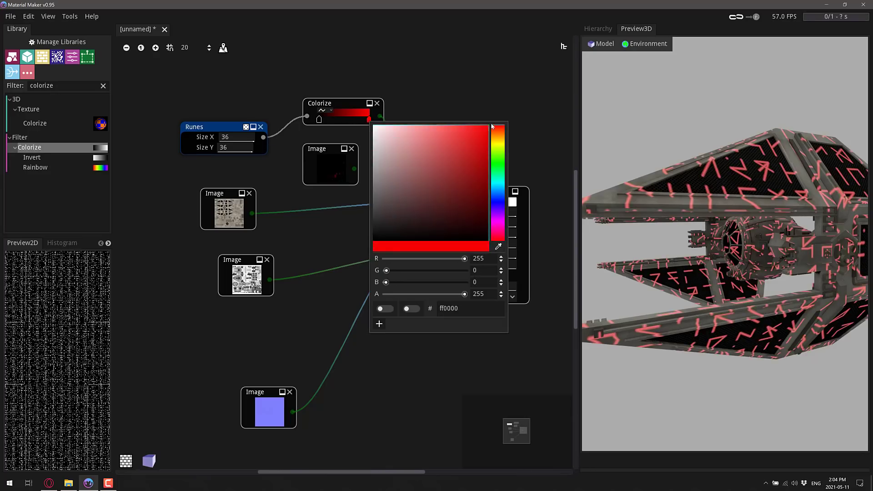
{"action": "left_click", "coordinate": [534, 136]}
{"action": "left_click_drag", "start_coordinate": [682, 218], "coordinate": [855, 232]}
{"action": "left_click_drag", "start_coordinate": [728, 232], "coordinate": [805, 241]}
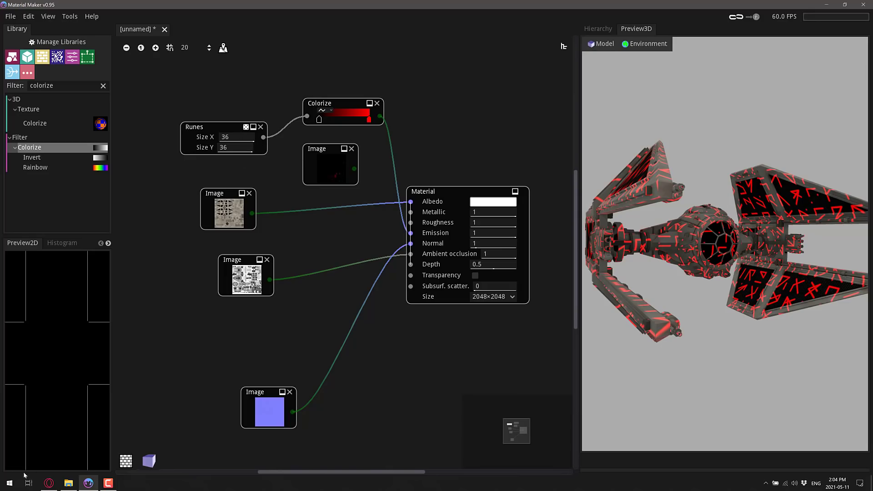
Step: On the materialmaker.org website, go to Materials and scroll to the sample materials grid
{"action": "left_click", "coordinate": [49, 482]}
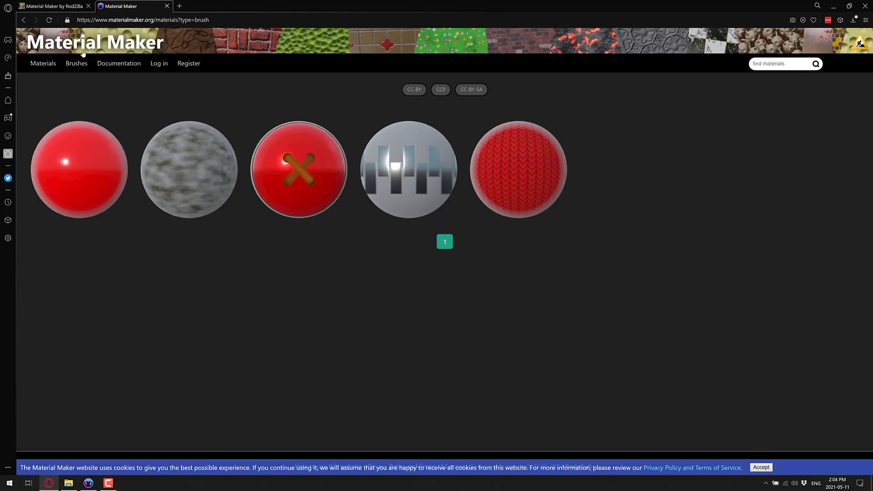
{"action": "left_click", "coordinate": [44, 66]}
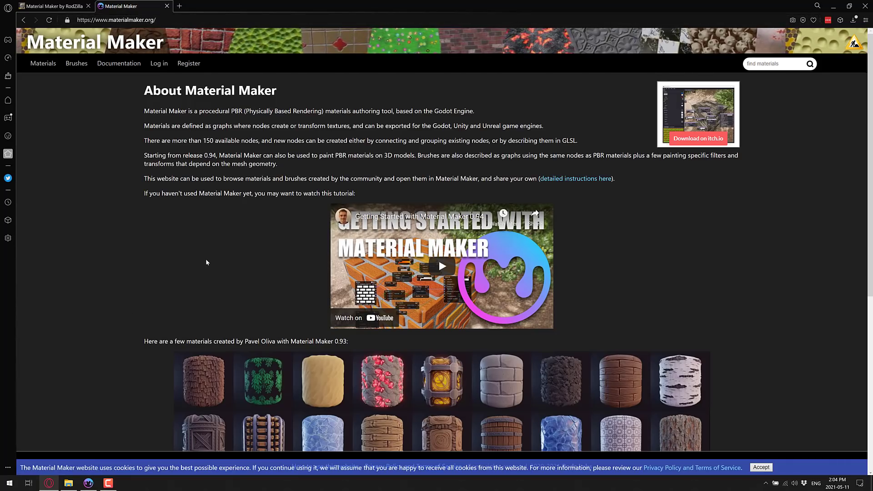
{"action": "scroll", "coordinate": [206, 263], "scroll_direction": "down", "scroll_amount": 3}
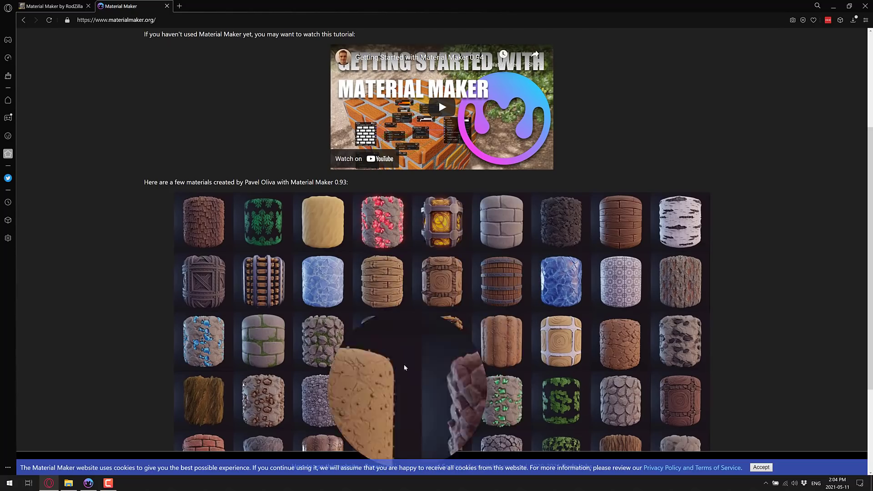
{"action": "scroll", "coordinate": [230, 136], "scroll_direction": "down", "scroll_amount": 2}
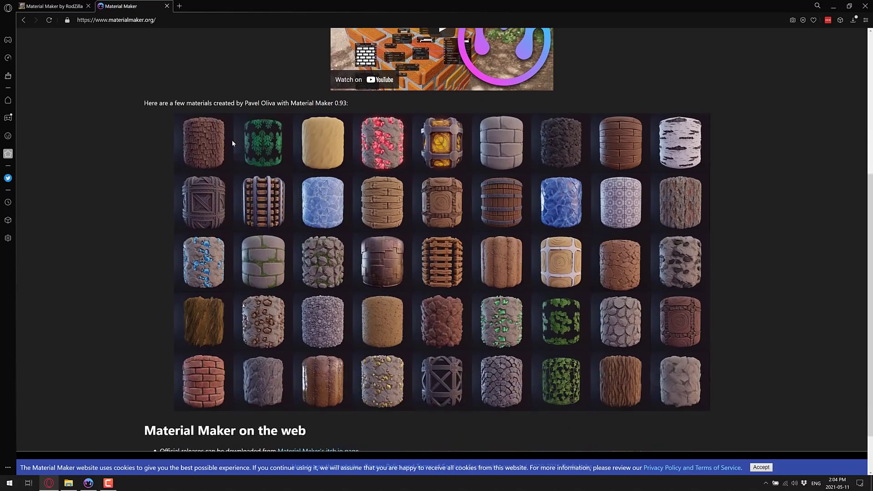
{"action": "scroll", "coordinate": [232, 143], "scroll_direction": "up", "scroll_amount": 6}
Step: Download the Bit Filled Brain material and drag stylized_lava_ground.ptex from Downloads into Material Maker
{"action": "left_click", "coordinate": [43, 64]}
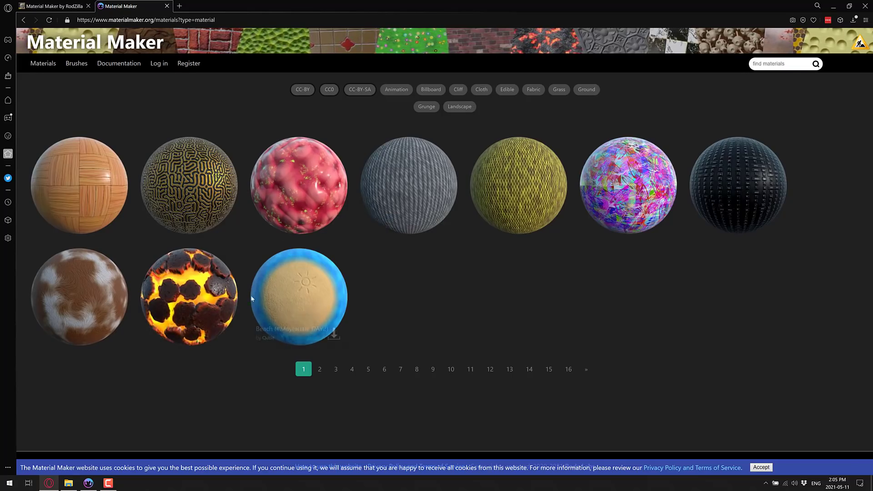
{"action": "left_click", "coordinate": [334, 223]}
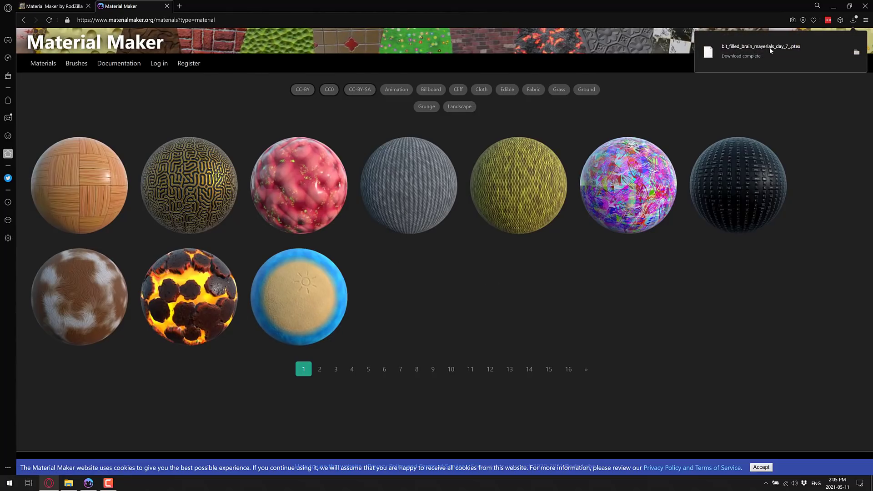
{"action": "left_click", "coordinate": [69, 483]}
{"action": "scroll", "coordinate": [519, 210], "scroll_direction": "down", "scroll_amount": 2}
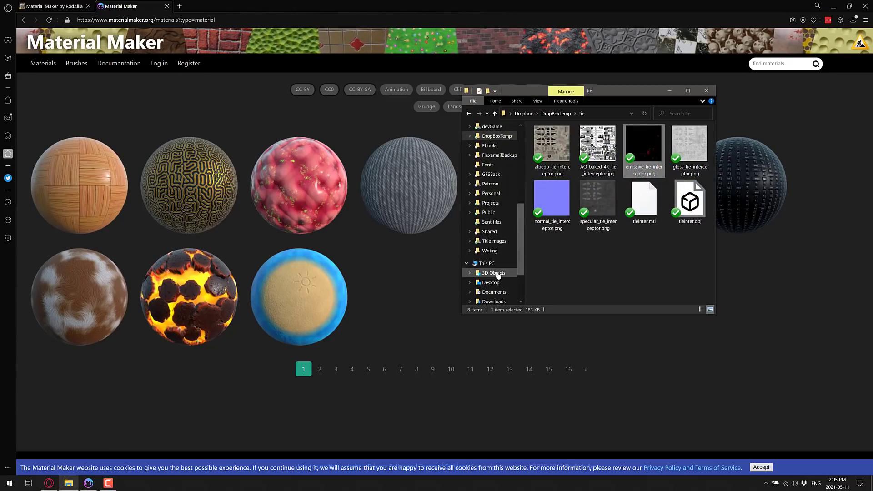
{"action": "left_click", "coordinate": [494, 263]}
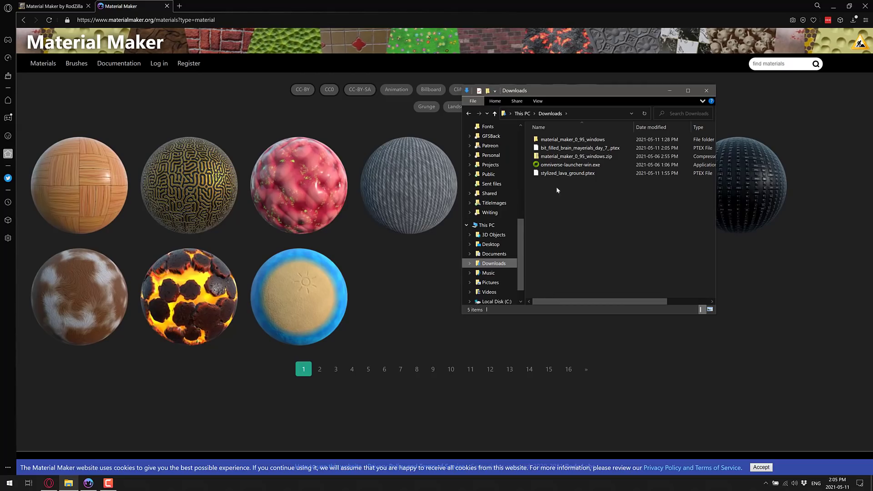
{"action": "left_click_drag", "start_coordinate": [574, 175], "coordinate": [247, 266]}
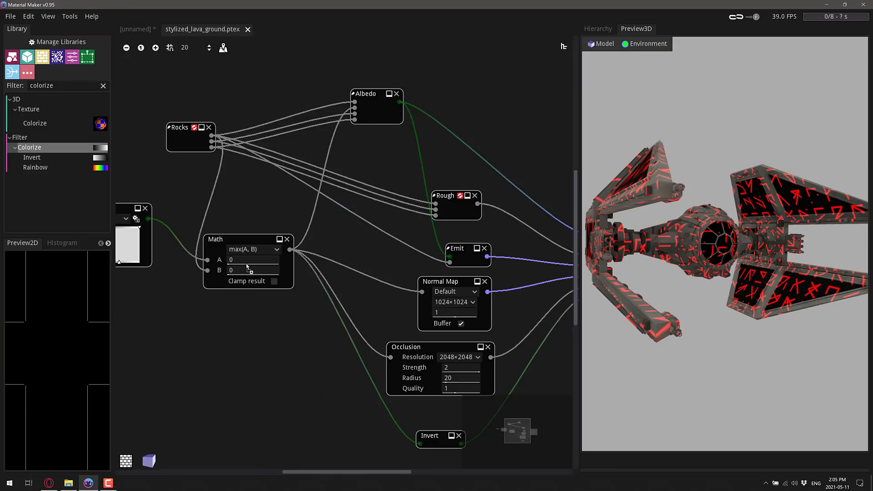
Step: Switch the 3D preview model to a sphere, then zoom in and rotate it to inspect the lava
{"action": "left_click", "coordinate": [132, 29]}
{"action": "left_click", "coordinate": [192, 29]}
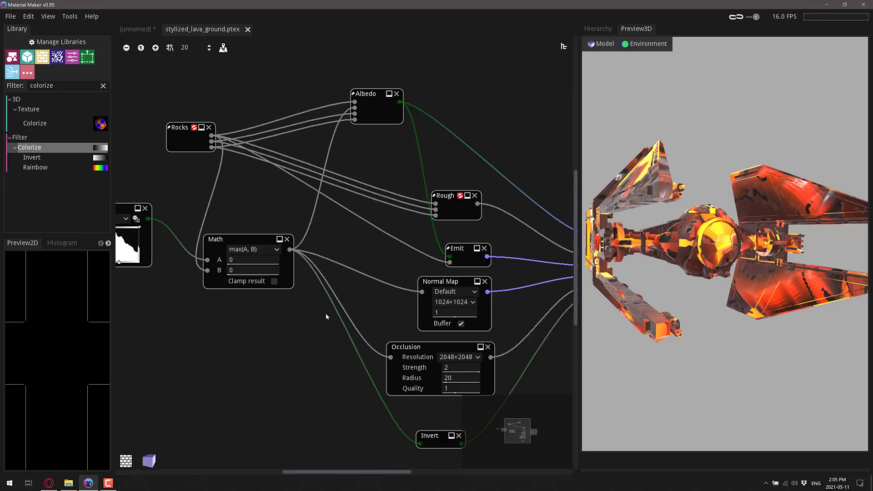
{"action": "left_click", "coordinate": [601, 44]}
{"action": "mouse_move", "coordinate": [605, 56]}
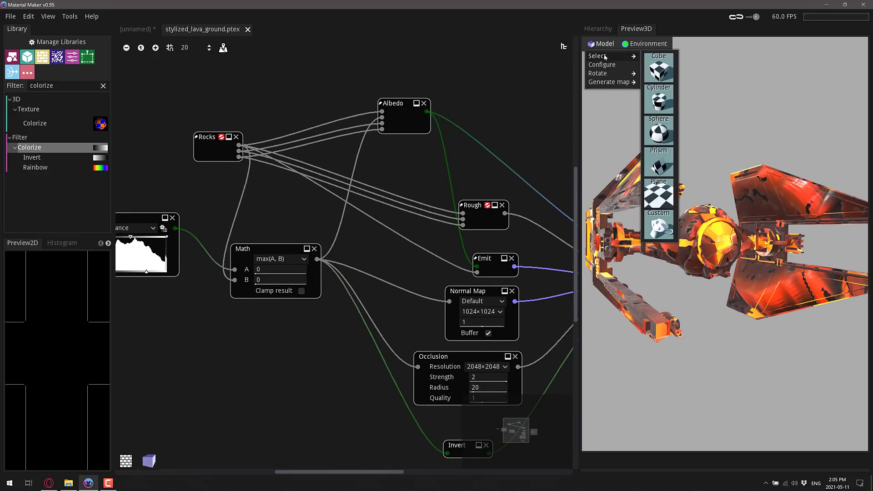
{"action": "left_click", "coordinate": [659, 131]}
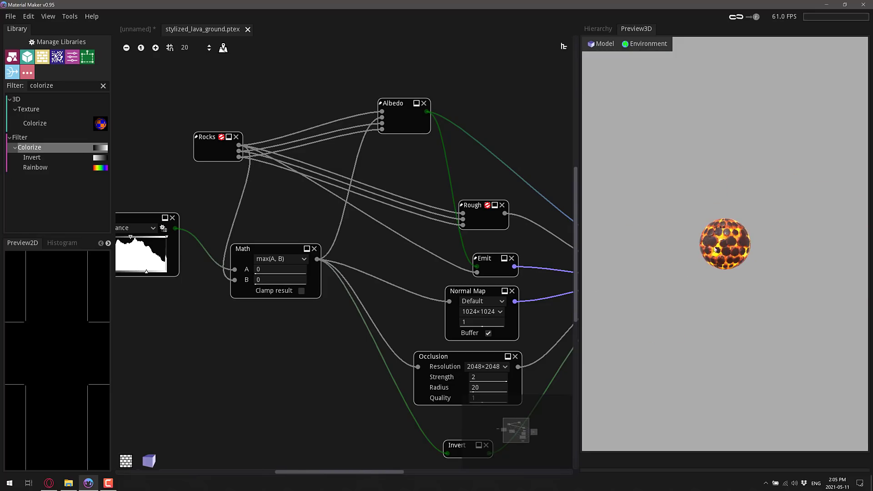
{"action": "scroll", "coordinate": [717, 250], "scroll_direction": "up", "scroll_amount": 5}
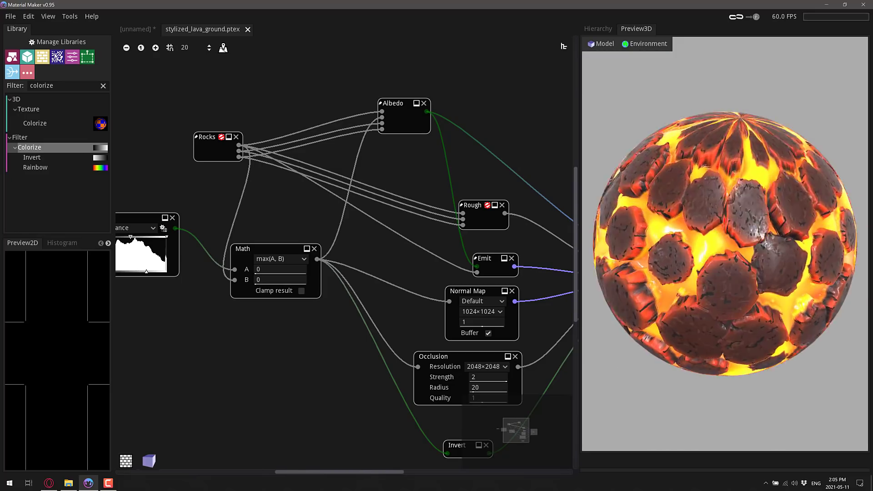
{"action": "mouse_move", "coordinate": [727, 225]}
{"action": "left_mouse_down"}
{"action": "mouse_move", "coordinate": [748, 213]}
{"action": "mouse_move", "coordinate": [727, 225]}
{"action": "left_mouse_up"}
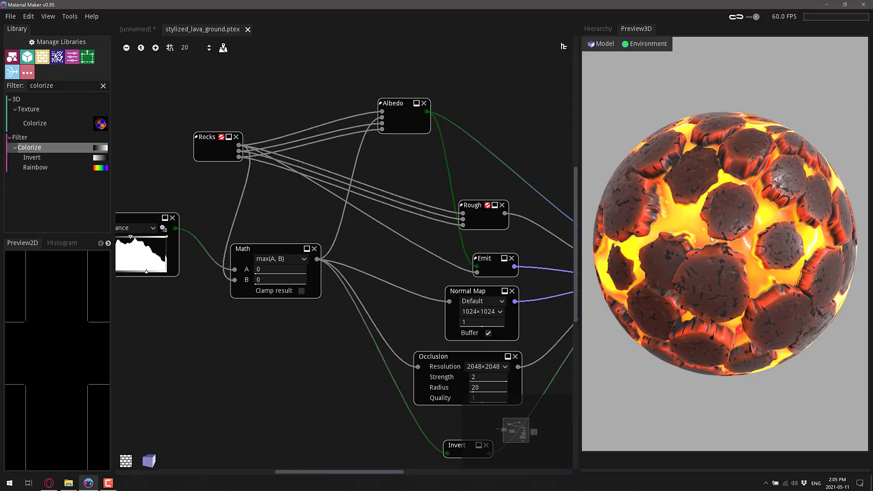
Step: Zoom the lava node graph out twice and pan it so more nodes fit
{"action": "middle_click_drag", "start_coordinate": [383, 324], "coordinate": [433, 293]}
{"action": "scroll", "coordinate": [350, 311], "scroll_direction": "down", "scroll_amount": 4}
{"action": "scroll", "coordinate": [355, 297], "scroll_direction": "up", "scroll_amount": 6}
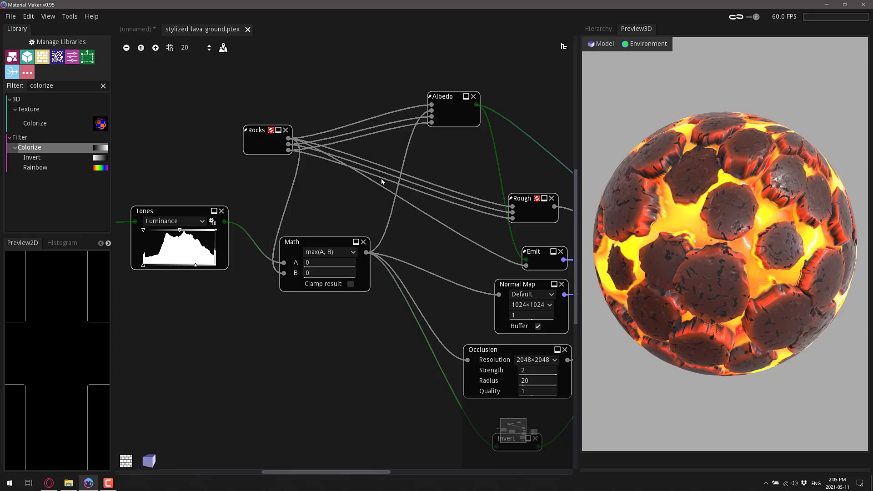
{"action": "left_click", "coordinate": [127, 48]}
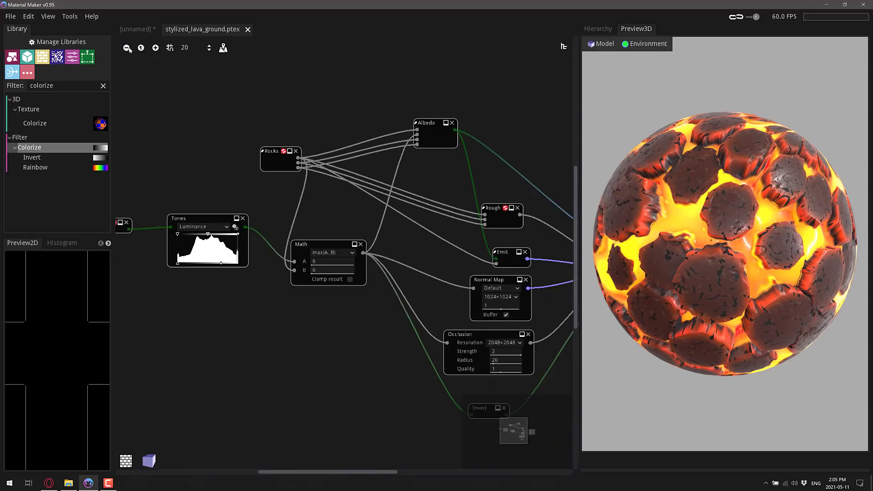
{"action": "left_click", "coordinate": [127, 48]}
{"action": "middle_click_drag", "start_coordinate": [278, 314], "coordinate": [266, 299]}
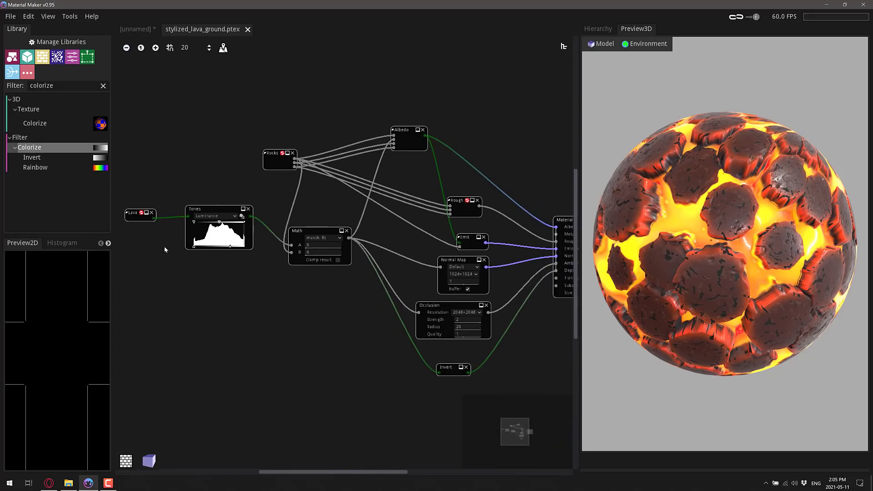
Step: Pan the Material output node into view and show the Rocks node in the 2D preview
{"action": "right_click", "coordinate": [135, 213]}
{"action": "left_click", "coordinate": [344, 344]}
{"action": "middle_click_drag", "start_coordinate": [352, 310], "coordinate": [281, 320]}
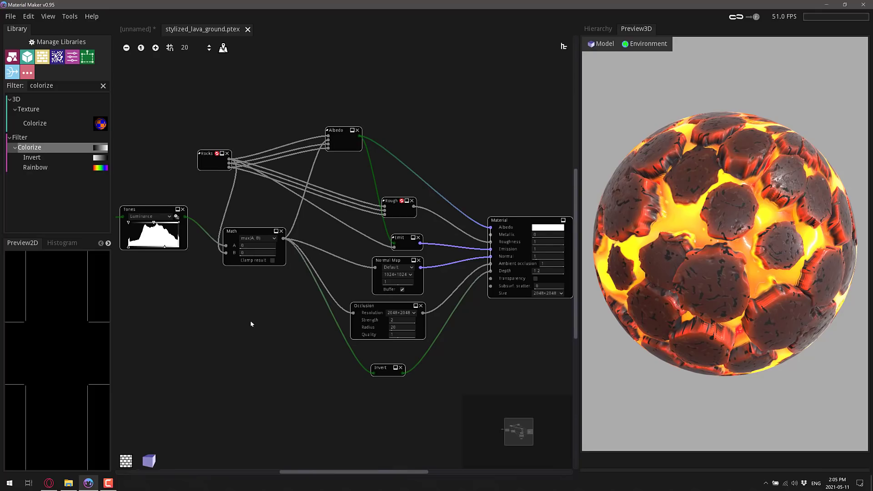
{"action": "scroll", "coordinate": [245, 318], "scroll_direction": "right", "scroll_amount": 2}
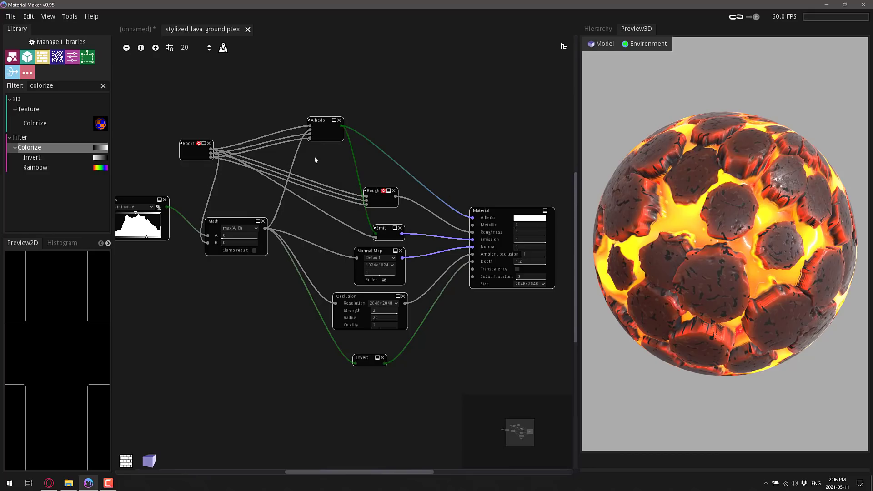
{"action": "left_click", "coordinate": [194, 152]}
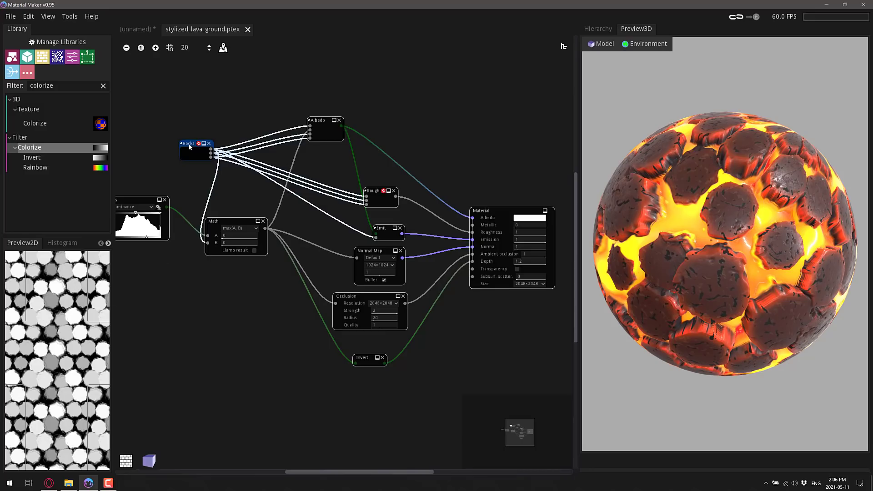
Step: Show the Hierarchy panel and open the Rocks group's inner graph
{"action": "left_click", "coordinate": [599, 28]}
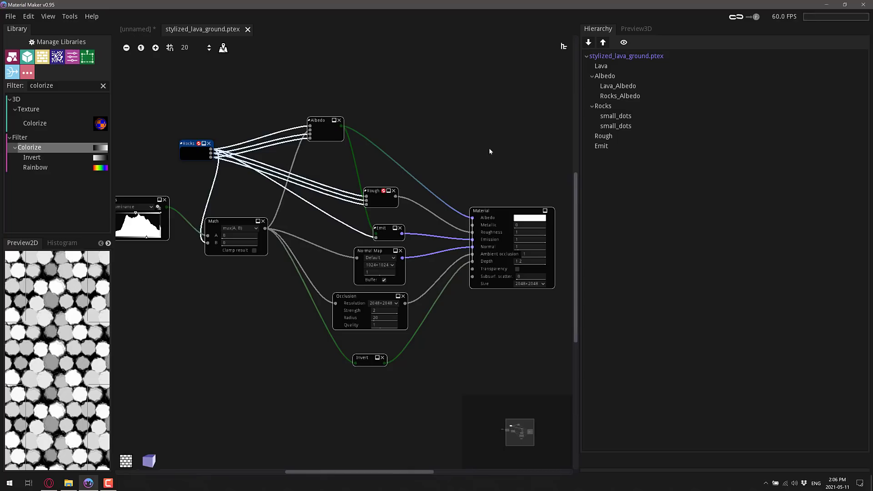
{"action": "left_click", "coordinate": [606, 106]}
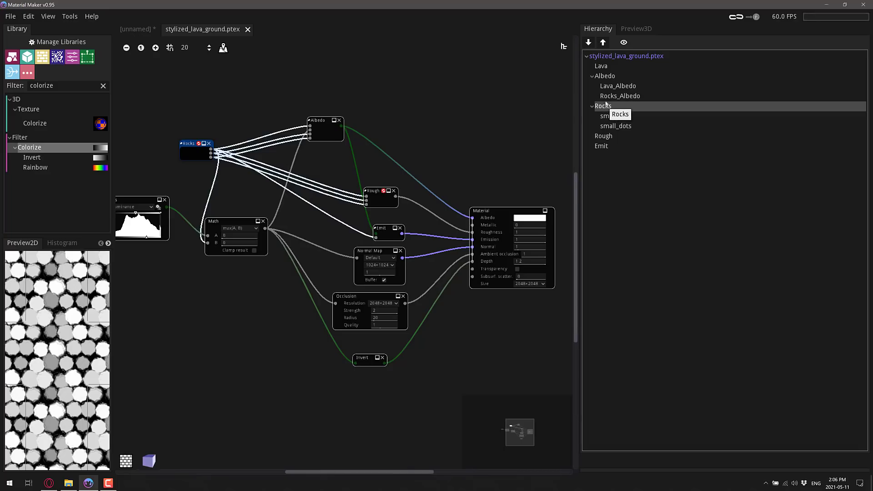
{"action": "left_click", "coordinate": [605, 76]}
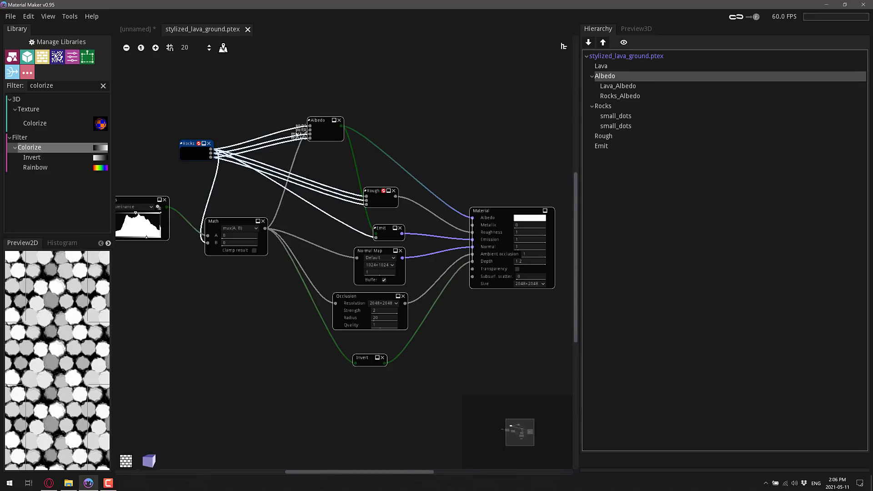
{"action": "left_click", "coordinate": [606, 107]}
{"action": "double_click", "coordinate": [606, 106]}
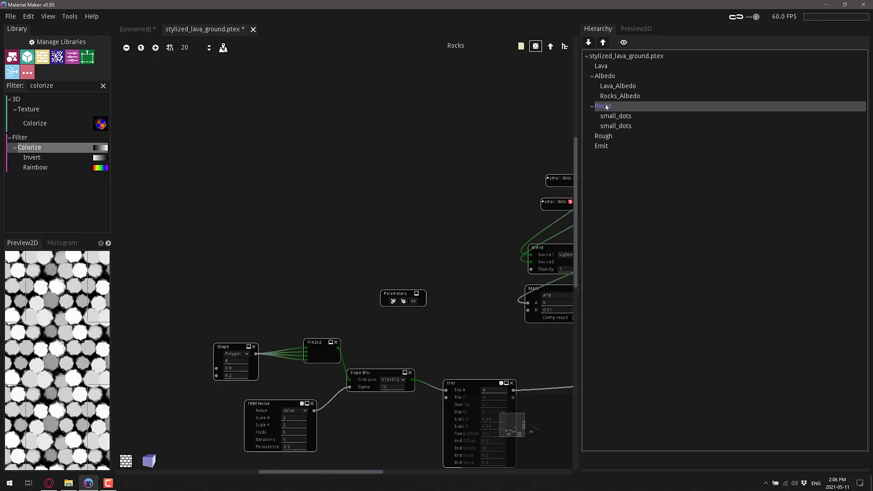
Step: Pan and zoom around the Rocks subgraph, then go back to the top-level material graph
{"action": "middle_click_drag", "start_coordinate": [441, 290], "coordinate": [406, 185]}
{"action": "middle_click_drag", "start_coordinate": [456, 247], "coordinate": [433, 228]}
{"action": "scroll", "coordinate": [437, 229], "scroll_direction": "down", "scroll_amount": 3}
{"action": "scroll", "coordinate": [436, 229], "scroll_direction": "up", "scroll_amount": 3}
{"action": "scroll", "coordinate": [423, 222], "scroll_direction": "down", "scroll_amount": 1}
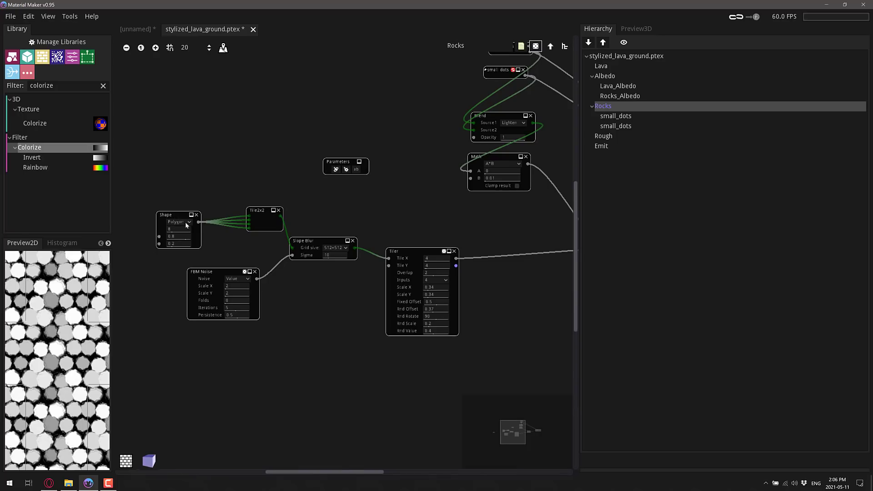
{"action": "scroll", "coordinate": [245, 261], "scroll_direction": "down", "scroll_amount": 1}
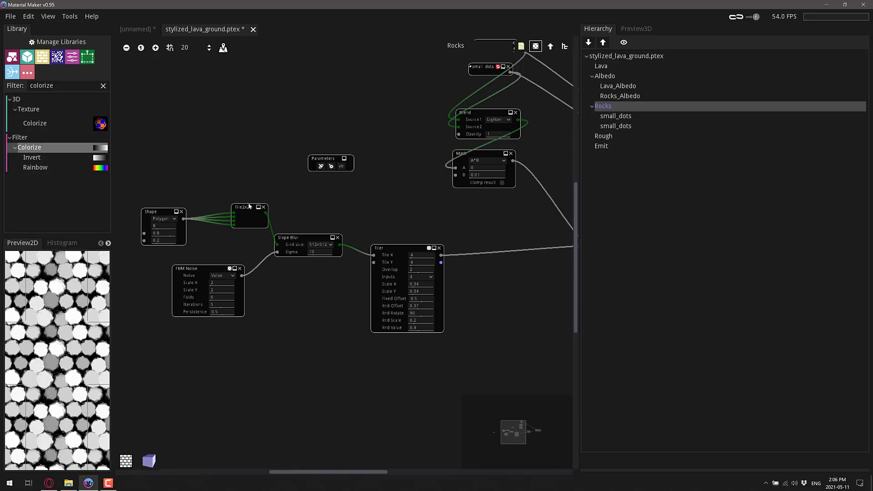
{"action": "scroll", "coordinate": [320, 212], "scroll_direction": "down", "scroll_amount": 2}
{"action": "middle_click_drag", "start_coordinate": [257, 259], "coordinate": [240, 267]}
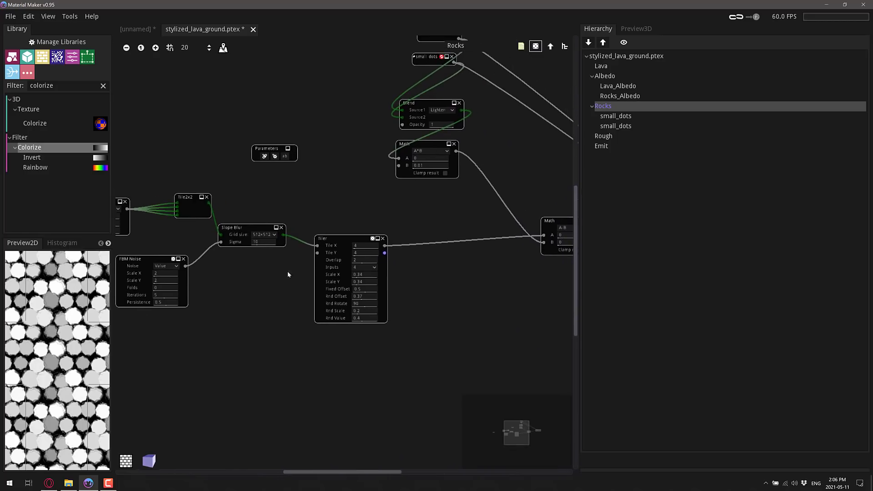
{"action": "scroll", "coordinate": [296, 216], "scroll_direction": "right", "scroll_amount": 3}
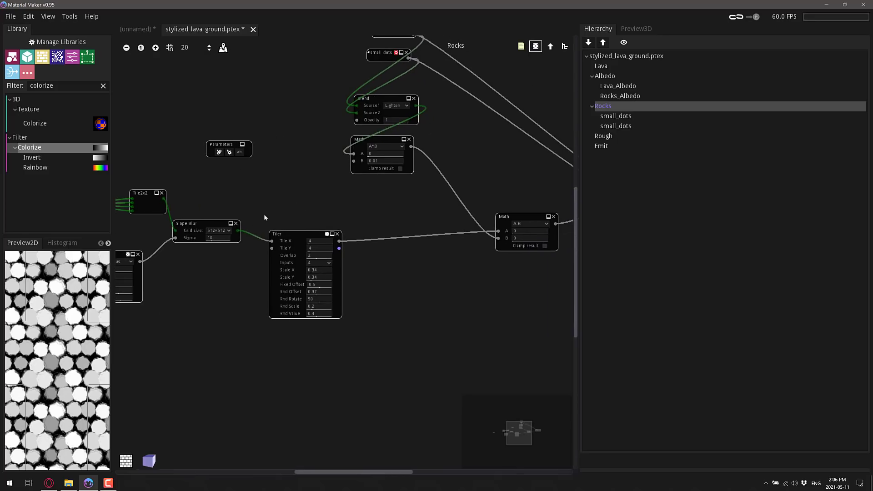
{"action": "scroll", "coordinate": [293, 279], "scroll_direction": "right", "scroll_amount": 15}
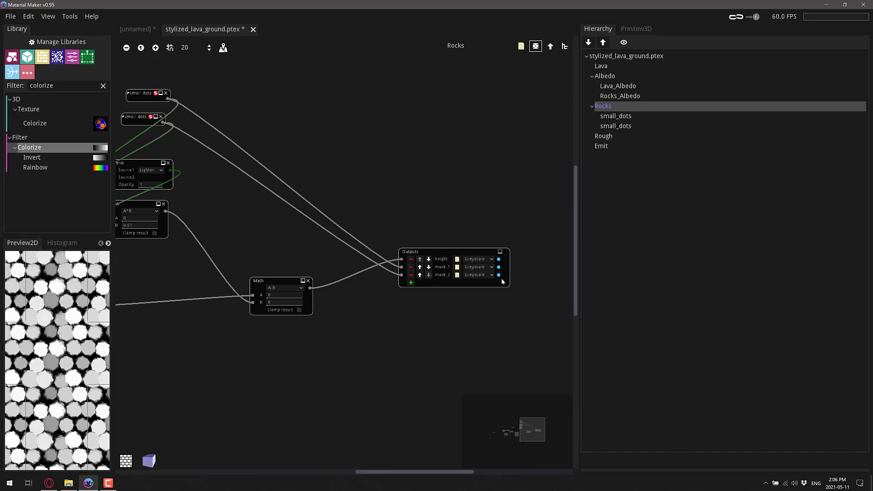
{"action": "double_click", "coordinate": [618, 56]}
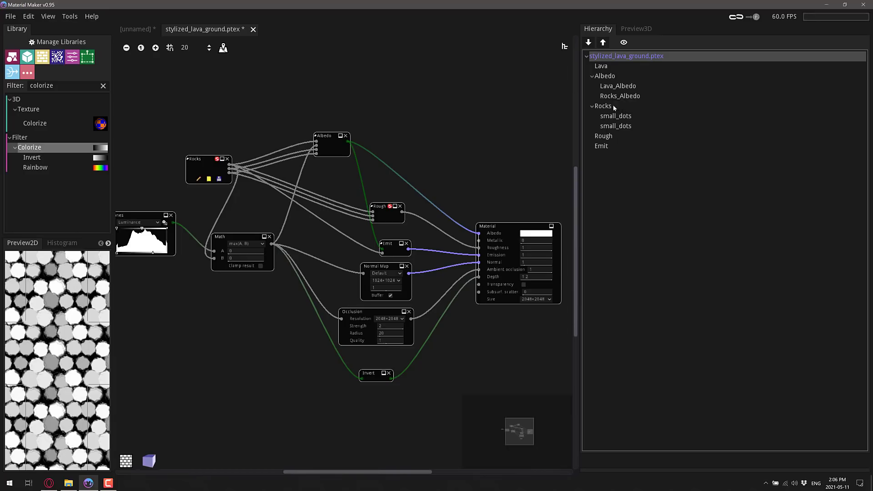
{"action": "double_click", "coordinate": [604, 136]}
{"action": "middle_click_drag", "start_coordinate": [373, 167], "coordinate": [388, 120]}
{"action": "left_click", "coordinate": [602, 150]}
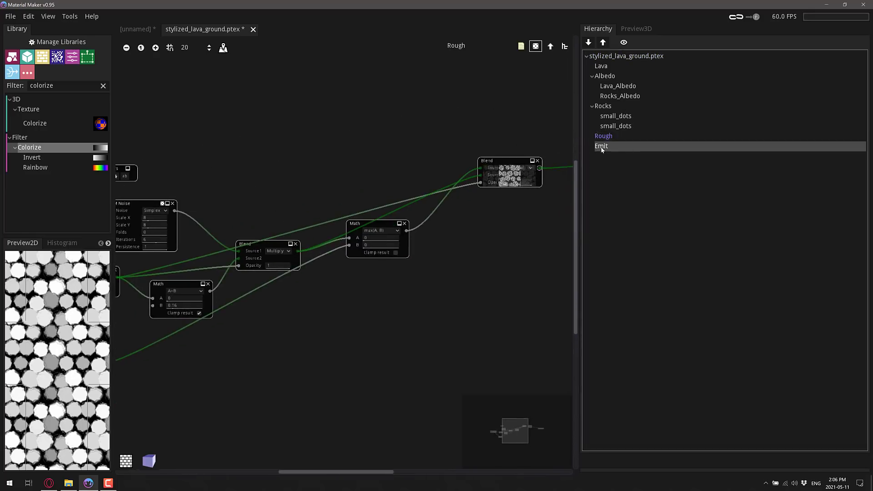
{"action": "middle_click_drag", "start_coordinate": [380, 187], "coordinate": [364, 123]}
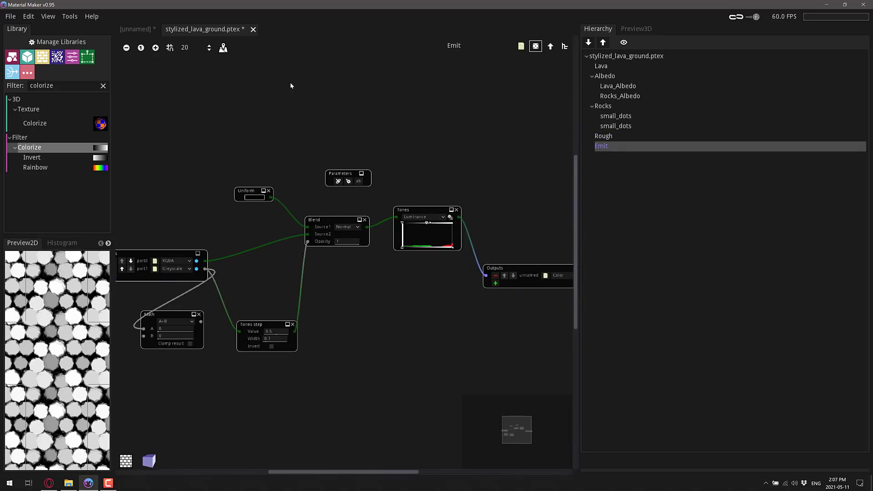
{"action": "left_click", "coordinate": [11, 17]}
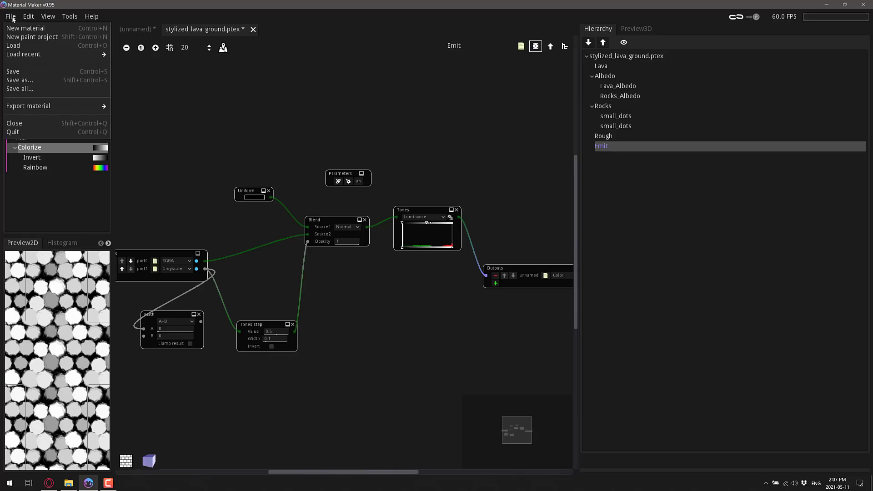
{"action": "mouse_move", "coordinate": [70, 18]}
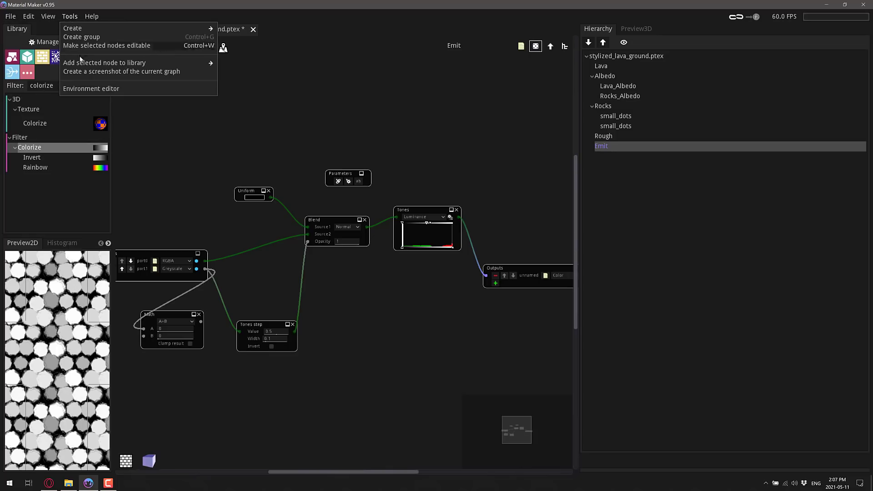
{"action": "mouse_move", "coordinate": [86, 65]}
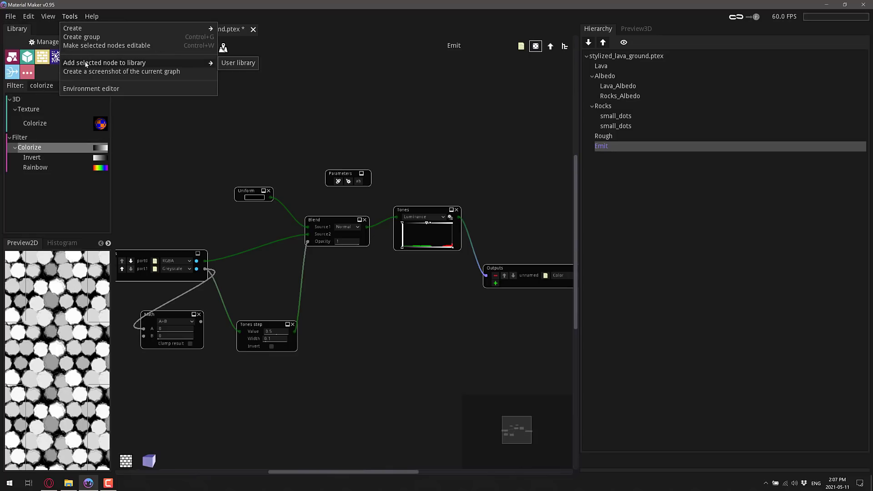
{"action": "left_click", "coordinate": [355, 115]}
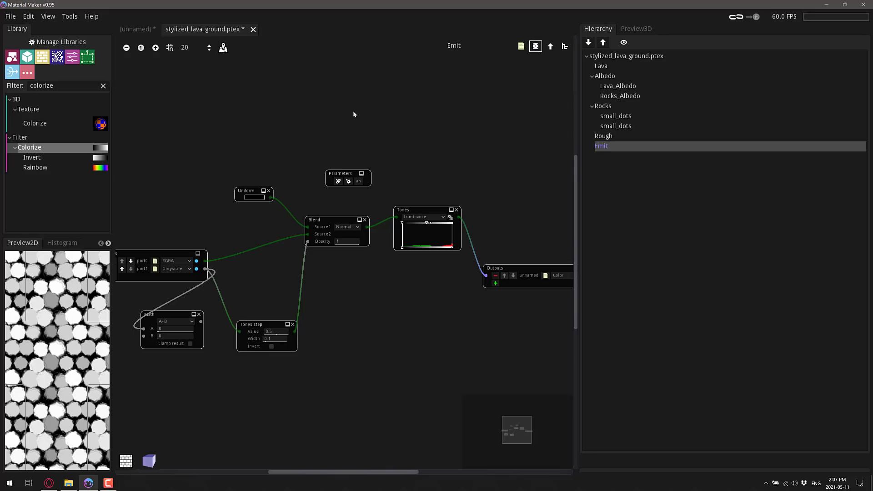
Step: Return to the lava file's top-level graph, select the Rocks node, and browse the Tools menu
{"action": "double_click", "coordinate": [614, 57]}
{"action": "left_click", "coordinate": [201, 160]}
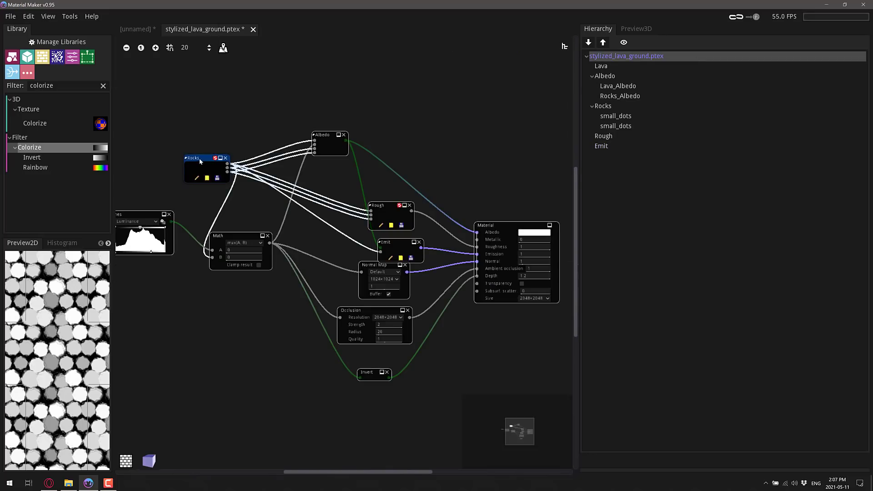
{"action": "left_click", "coordinate": [74, 17]}
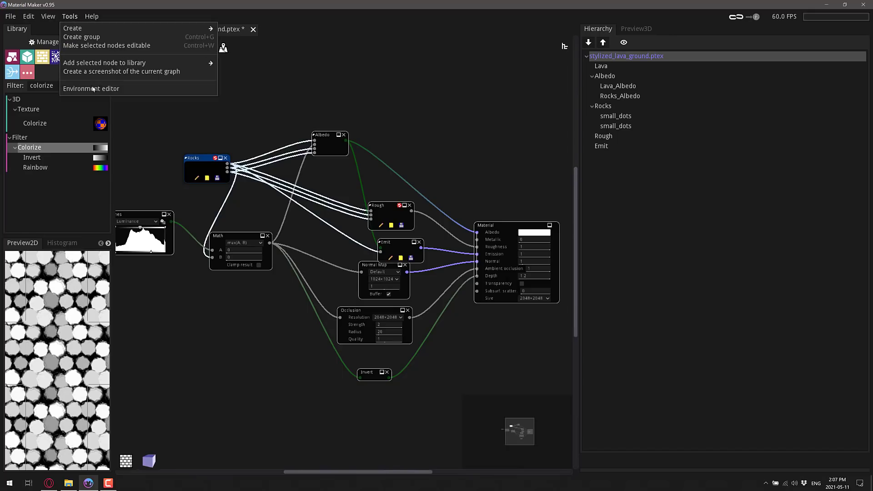
{"action": "left_click", "coordinate": [169, 125]}
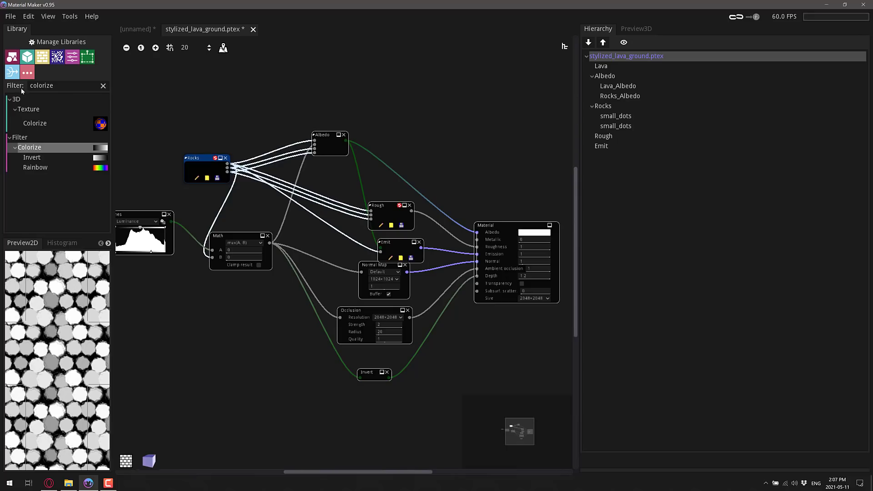
Step: Clear the 'colorize' library filter and scroll through the full list of nodes
{"action": "left_click", "coordinate": [103, 87]}
{"action": "scroll", "coordinate": [56, 164], "scroll_direction": "down", "scroll_amount": 10}
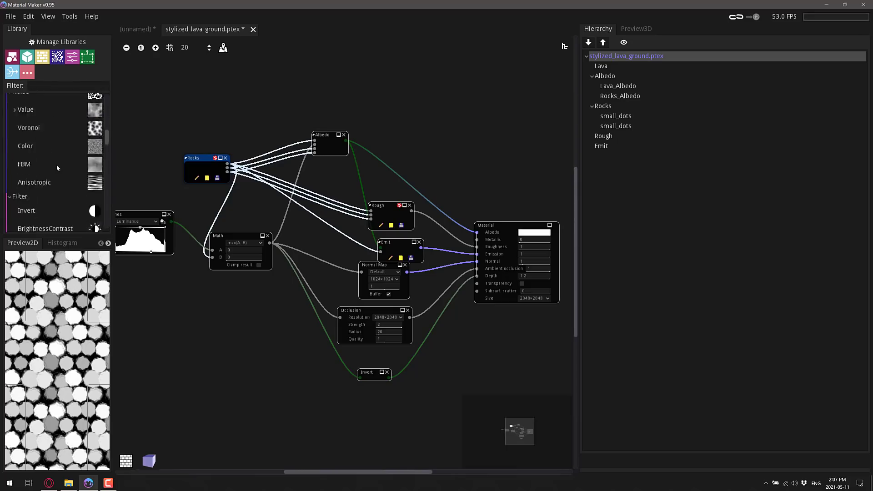
{"action": "scroll", "coordinate": [58, 169], "scroll_direction": "down", "scroll_amount": 8}
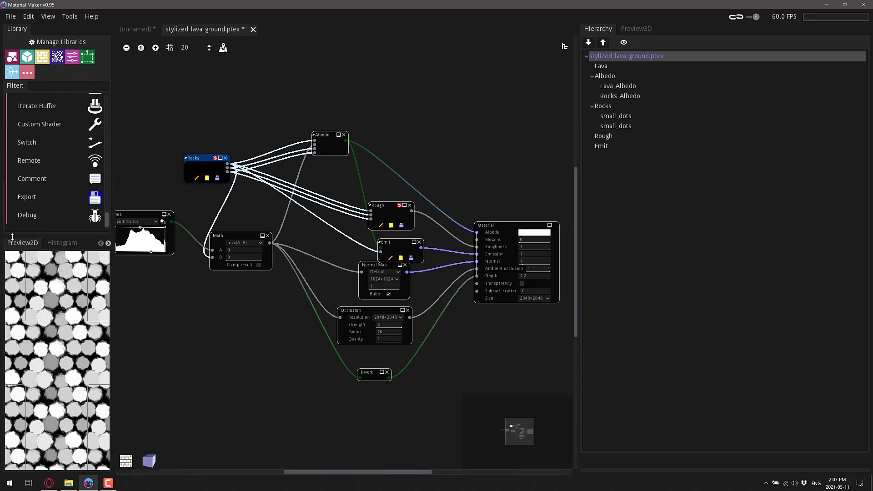
{"action": "scroll", "coordinate": [51, 175], "scroll_direction": "up", "scroll_amount": 7}
{"action": "scroll", "coordinate": [49, 155], "scroll_direction": "up", "scroll_amount": 5}
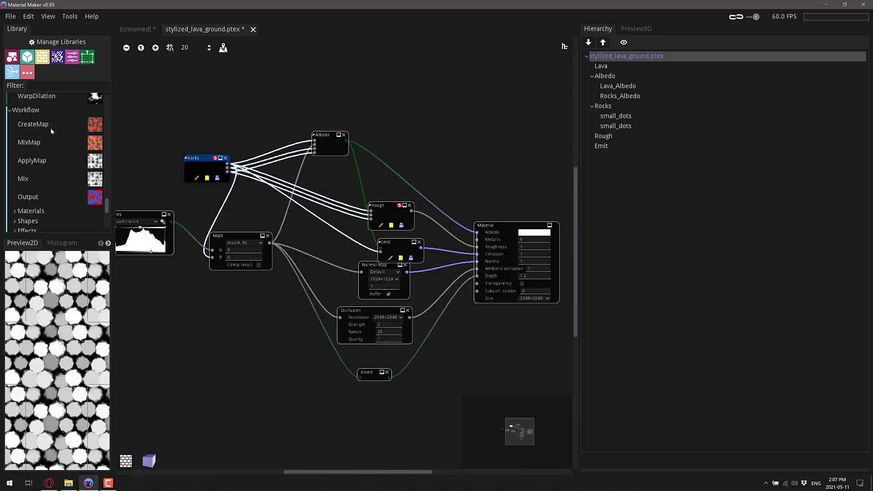
{"action": "scroll", "coordinate": [51, 129], "scroll_direction": "up", "scroll_amount": 3}
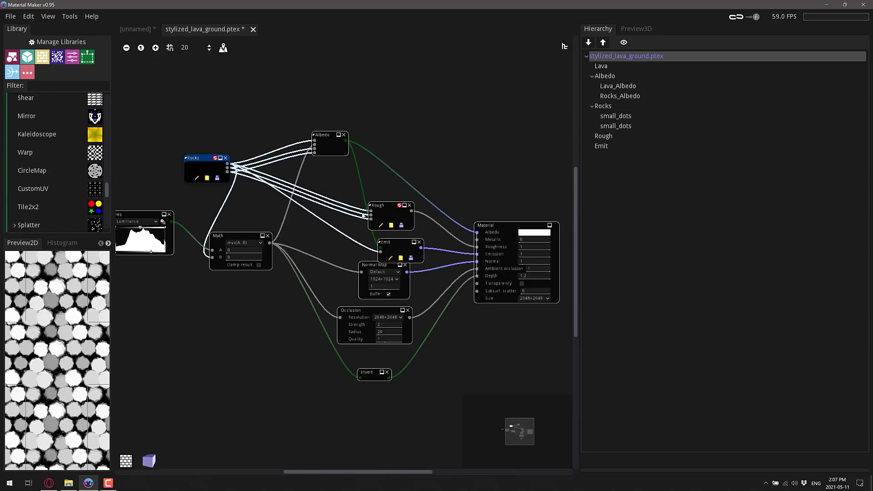
Step: Flip through pages 2, 3 and 4 of the website's materials gallery, then return to Material Maker
{"action": "key", "text": "alt+Tab"}
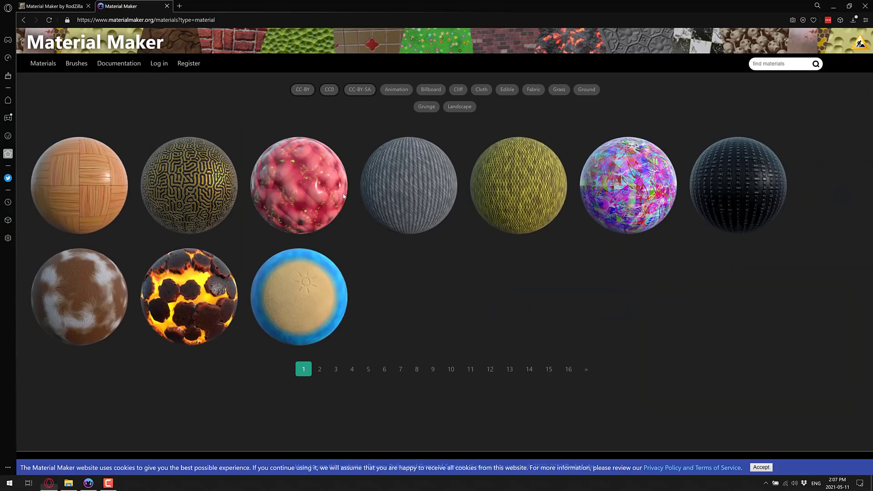
{"action": "left_click", "coordinate": [319, 370]}
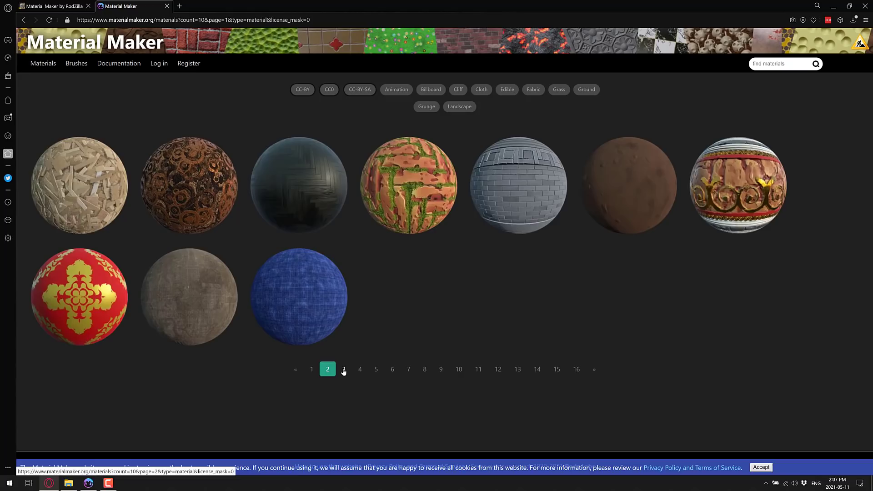
{"action": "left_click", "coordinate": [344, 369]}
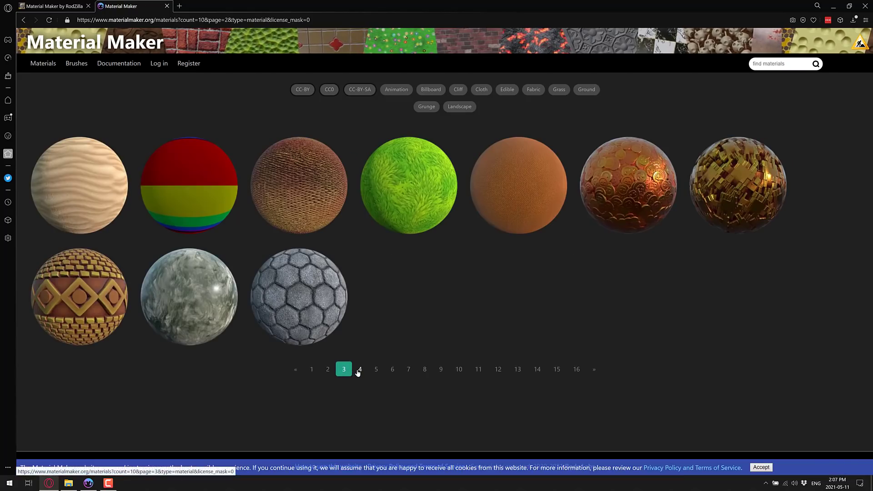
{"action": "left_click", "coordinate": [358, 370]}
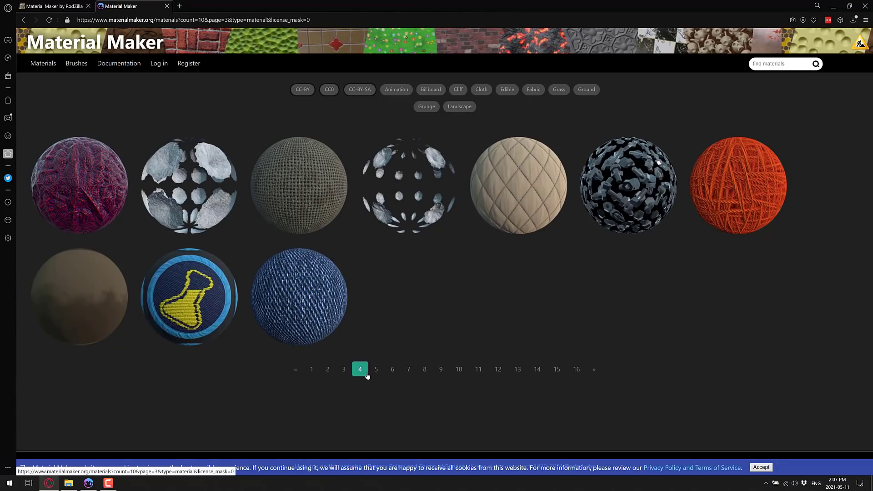
{"action": "key", "text": "alt+Tab"}
Step: Look over the File > Export material submenu, then start a new paint project
{"action": "left_click", "coordinate": [10, 16]}
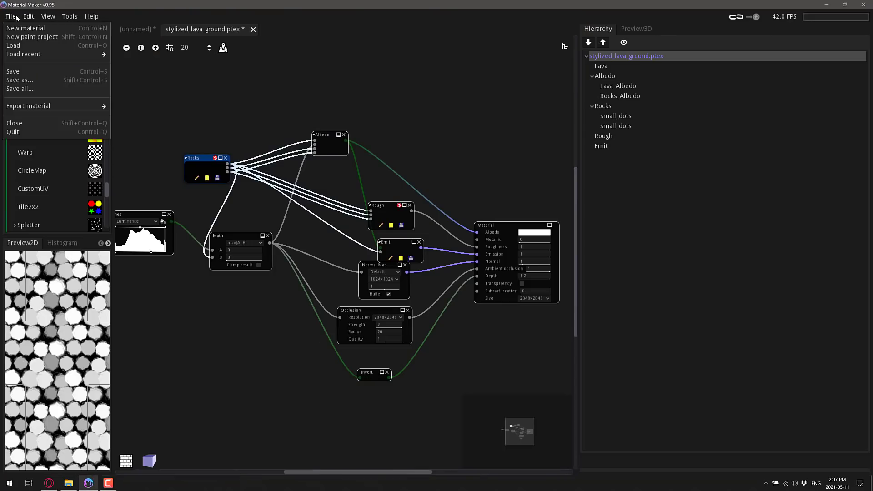
{"action": "mouse_move", "coordinate": [39, 108]}
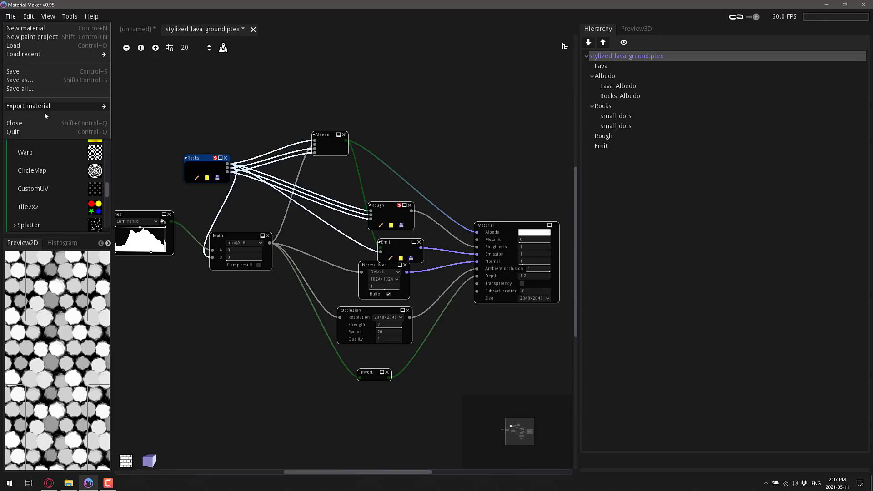
{"action": "left_click", "coordinate": [78, 37]}
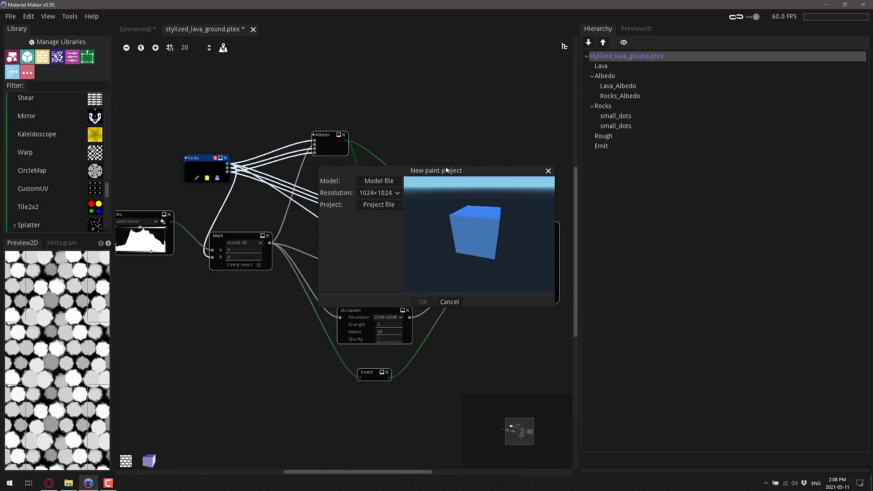
Step: Create a 1024×1024 paint project using Dropbox/DropBoxTemp/tie/tieinter.obj as the model
{"action": "left_click", "coordinate": [381, 181]}
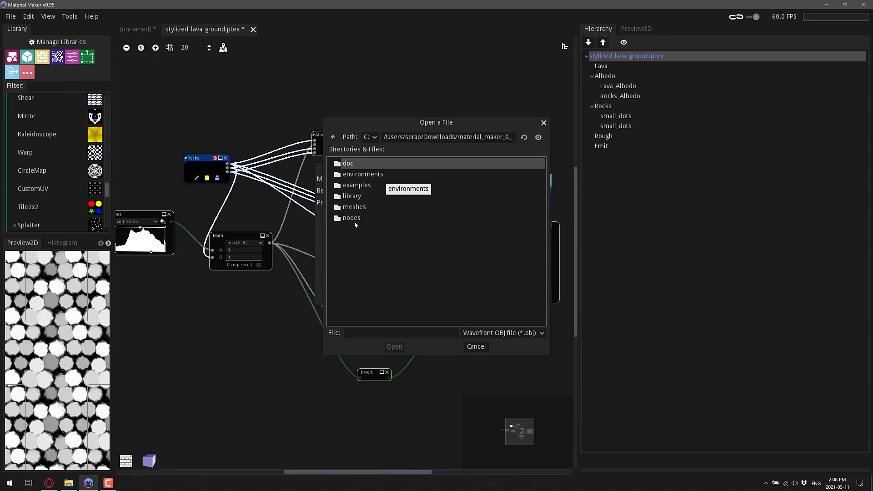
{"action": "left_click", "coordinate": [332, 137]}
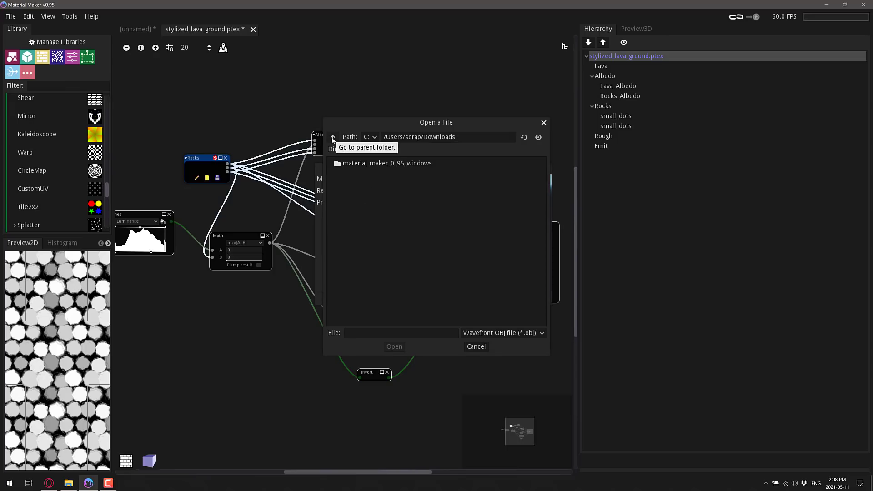
{"action": "left_click", "coordinate": [333, 138]}
{"action": "scroll", "coordinate": [364, 291], "scroll_direction": "down", "scroll_amount": 2}
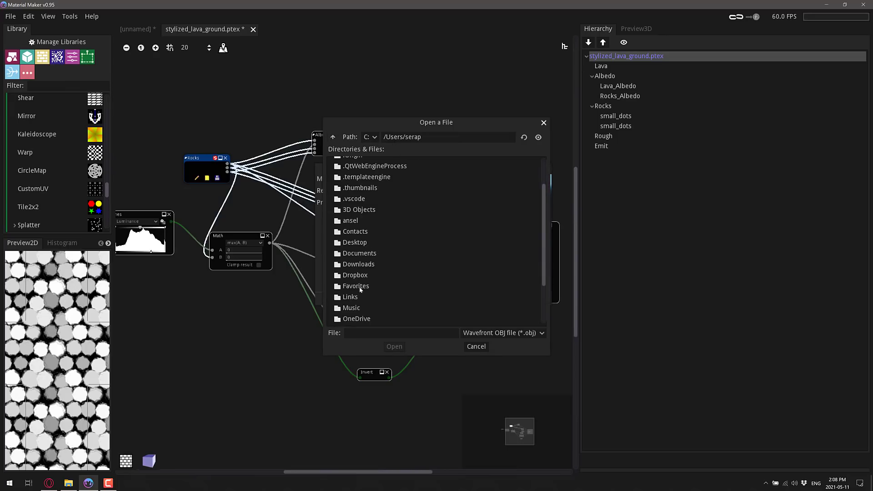
{"action": "double_click", "coordinate": [357, 275]}
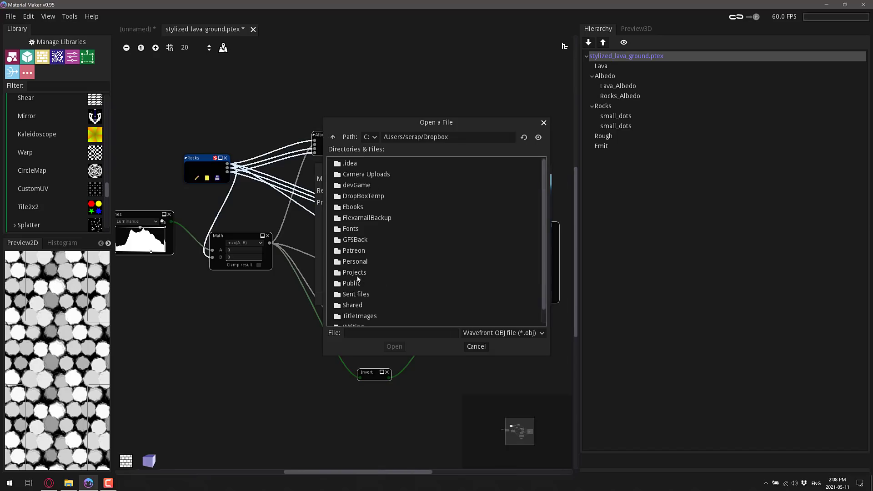
{"action": "double_click", "coordinate": [363, 196]}
{"action": "double_click", "coordinate": [351, 218]}
{"action": "left_click", "coordinate": [357, 164]}
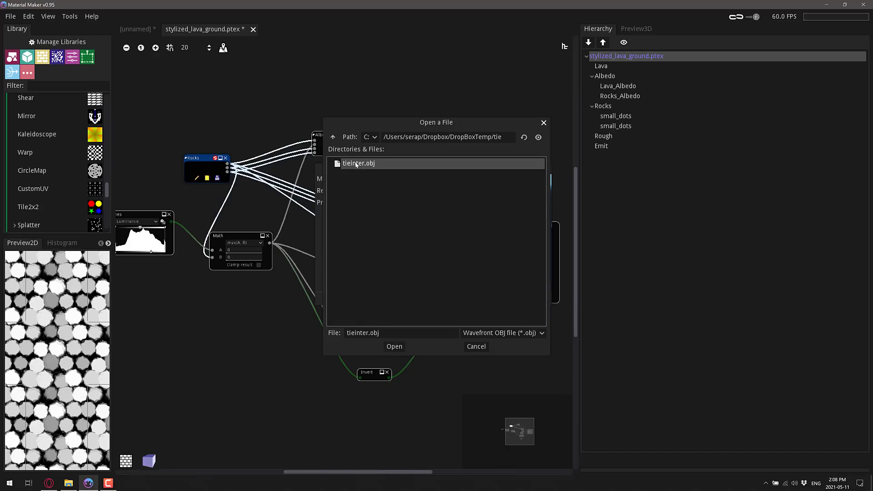
{"action": "key", "text": "Return"}
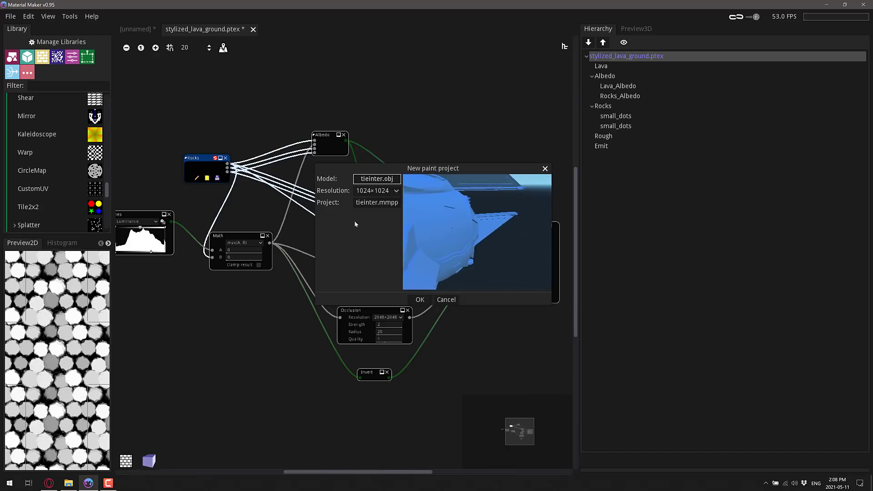
{"action": "left_click", "coordinate": [386, 191]}
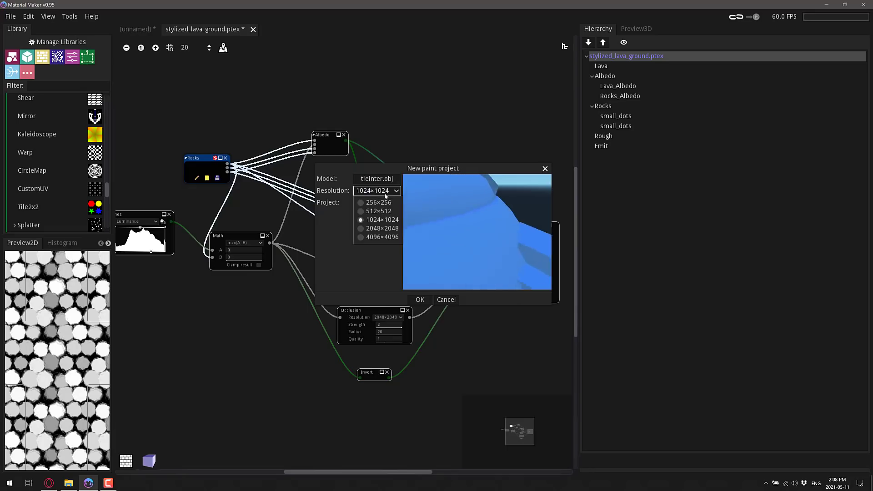
{"action": "left_click", "coordinate": [372, 219]}
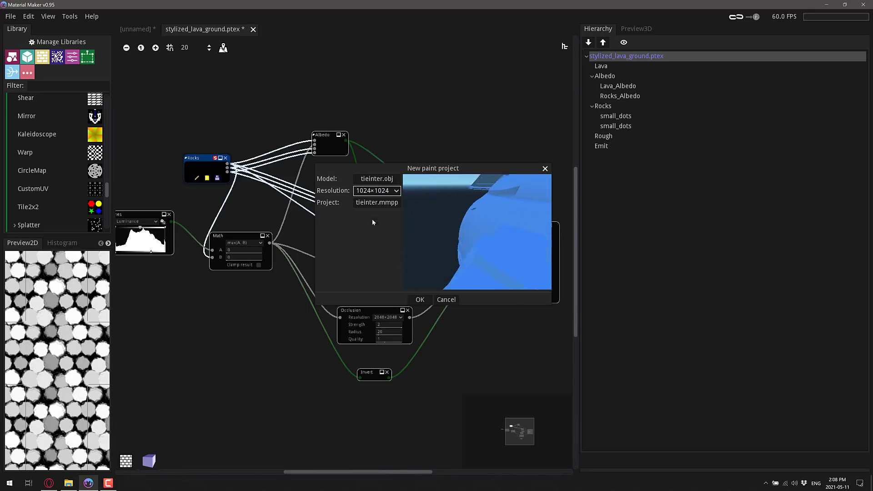
{"action": "left_click", "coordinate": [419, 299]}
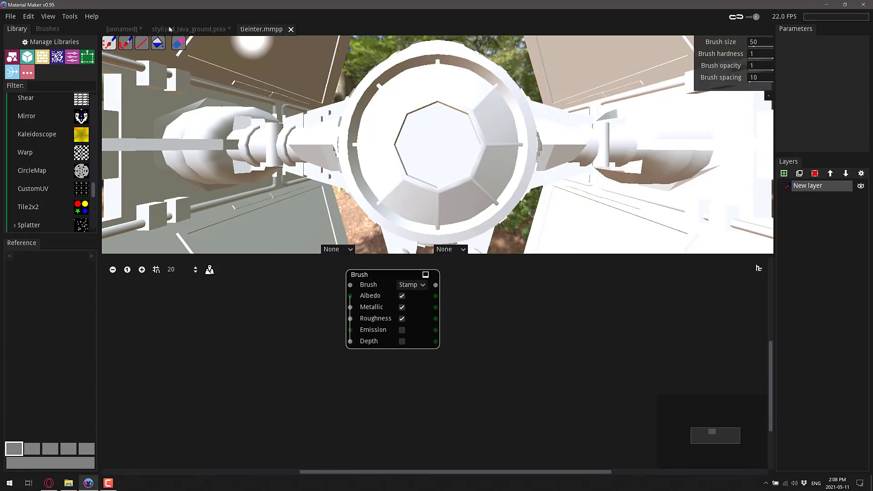
Step: Check the stylized_lava_ground.ptex and tieinter.mmpp tabs, then open File Explorer on Downloads
{"action": "left_click", "coordinate": [202, 30]}
{"action": "left_click", "coordinate": [266, 30]}
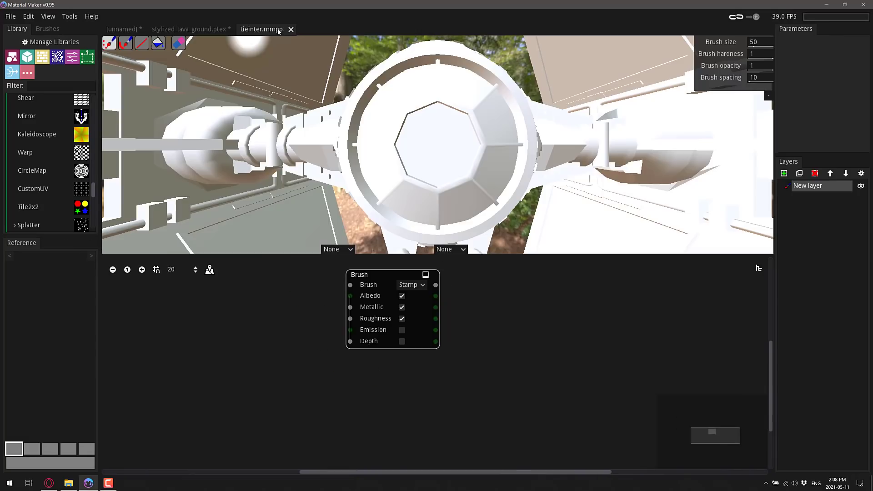
{"action": "scroll", "coordinate": [555, 327], "scroll_direction": "down", "scroll_amount": 5}
{"action": "scroll", "coordinate": [555, 327], "scroll_direction": "up", "scroll_amount": 6}
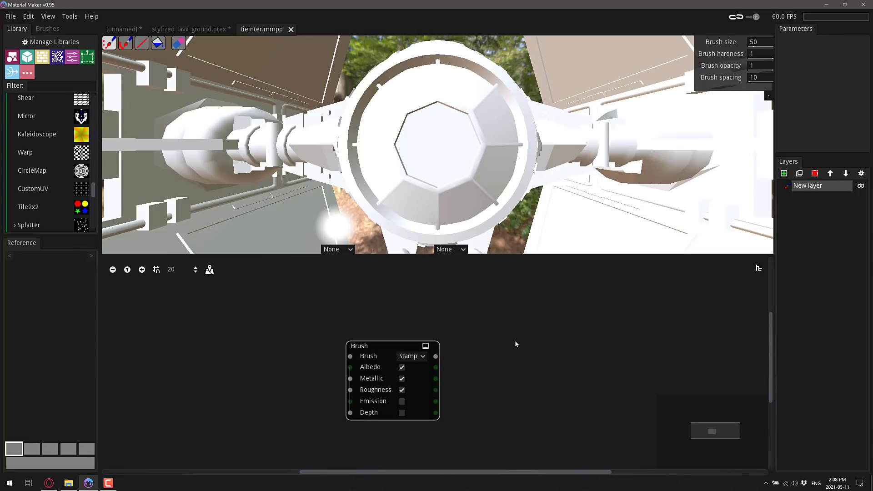
{"action": "middle_click_drag", "start_coordinate": [515, 342], "coordinate": [559, 336]}
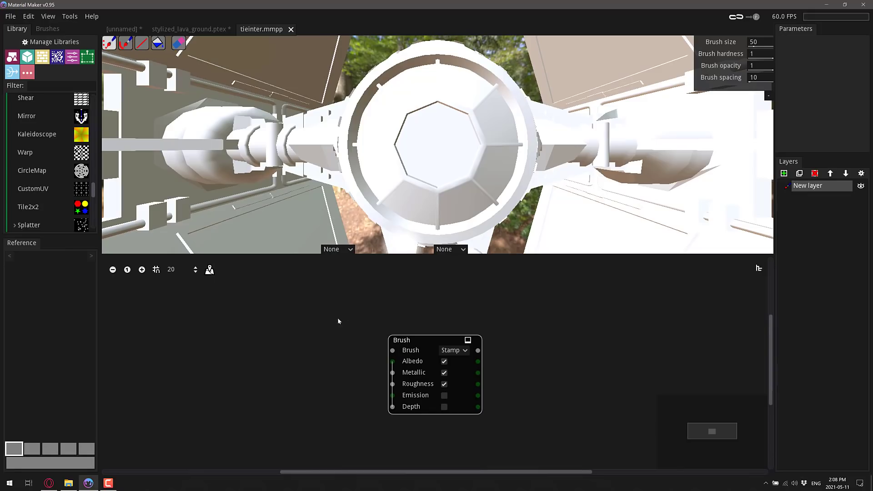
{"action": "left_click", "coordinate": [68, 483]}
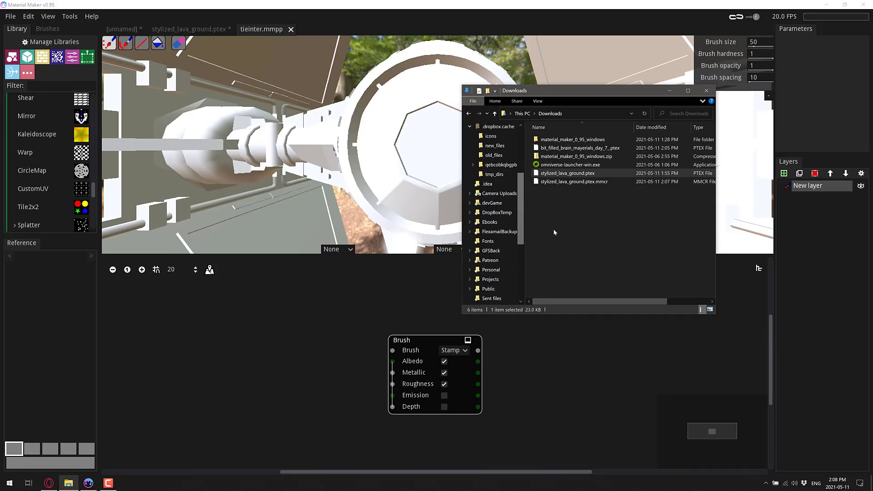
Step: Go to Dropbox/DropBoxTemp/tie and drag albedo_tie_interceptor.png into Material Maker's graph
{"action": "scroll", "coordinate": [553, 227], "scroll_direction": "right", "scroll_amount": 2}
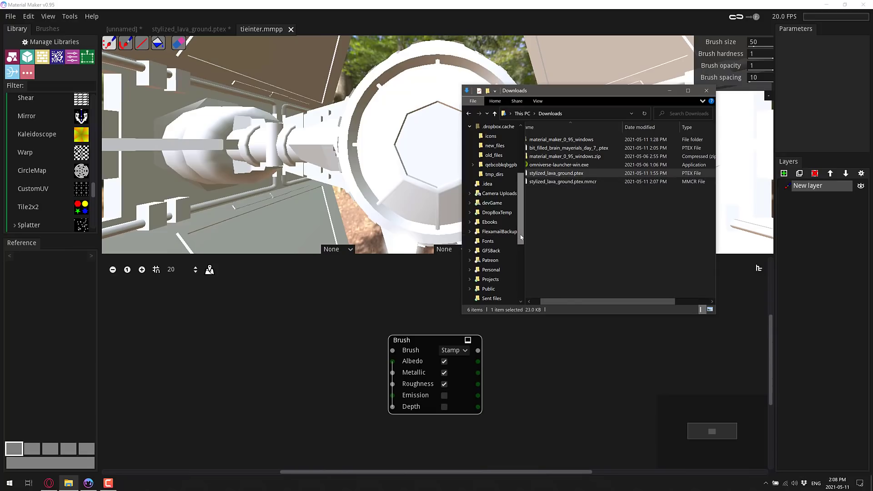
{"action": "mouse_move", "coordinate": [522, 235]}
{"action": "left_mouse_down"}
{"action": "mouse_move", "coordinate": [527, 184]}
{"action": "mouse_move", "coordinate": [525, 228]}
{"action": "left_mouse_up"}
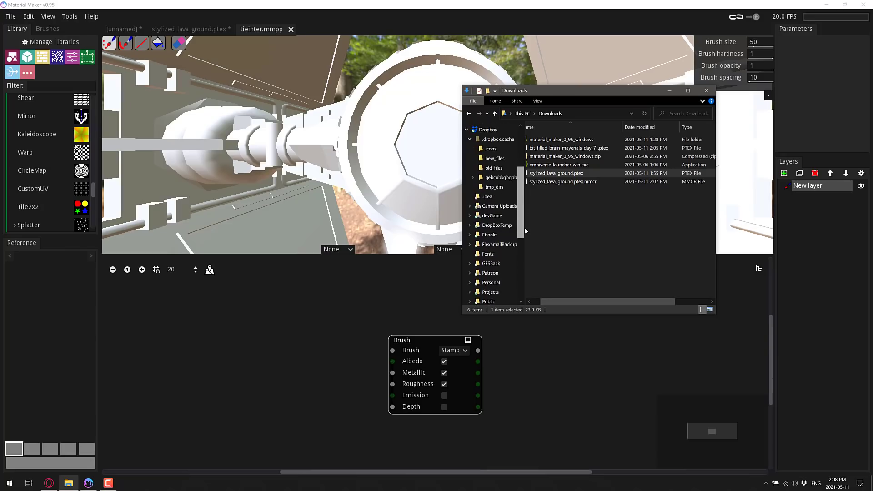
{"action": "left_click", "coordinate": [495, 225]}
{"action": "double_click", "coordinate": [544, 181]}
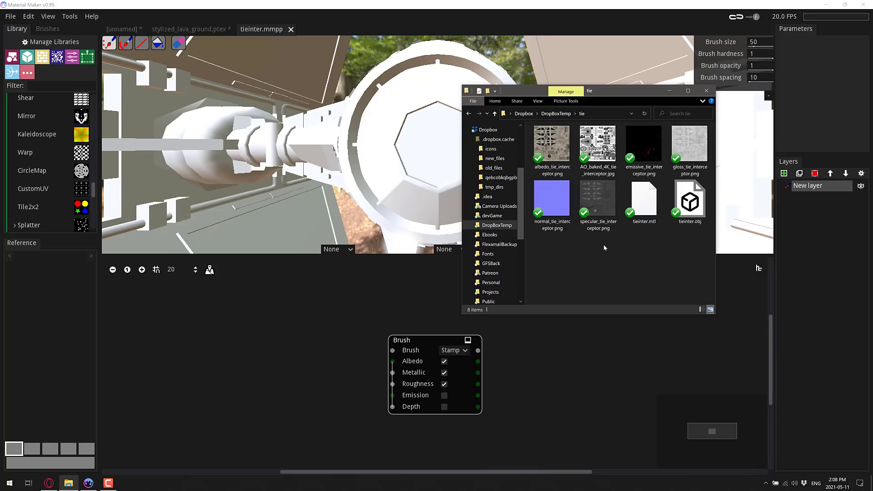
{"action": "left_click_drag", "start_coordinate": [552, 148], "coordinate": [193, 350]}
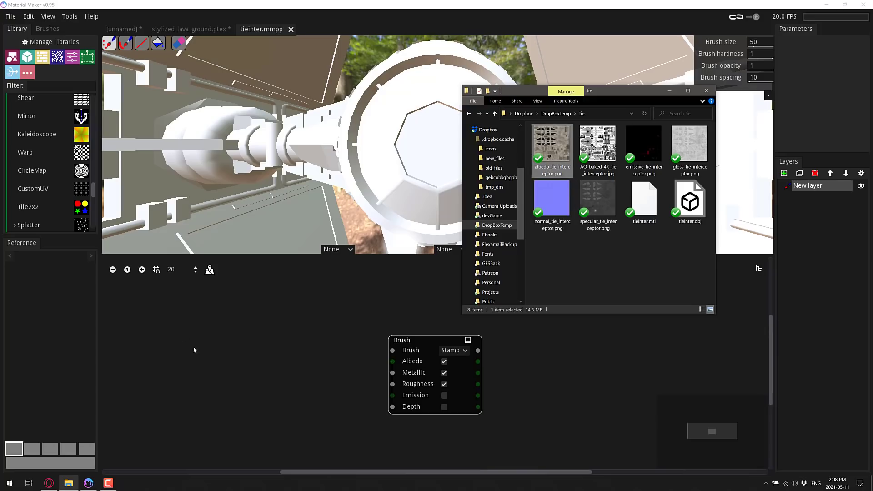
Step: Wire the albedo image into Brush Albedo, stamp it on cockpit and hull, then delete the node
{"action": "left_click", "coordinate": [281, 363]}
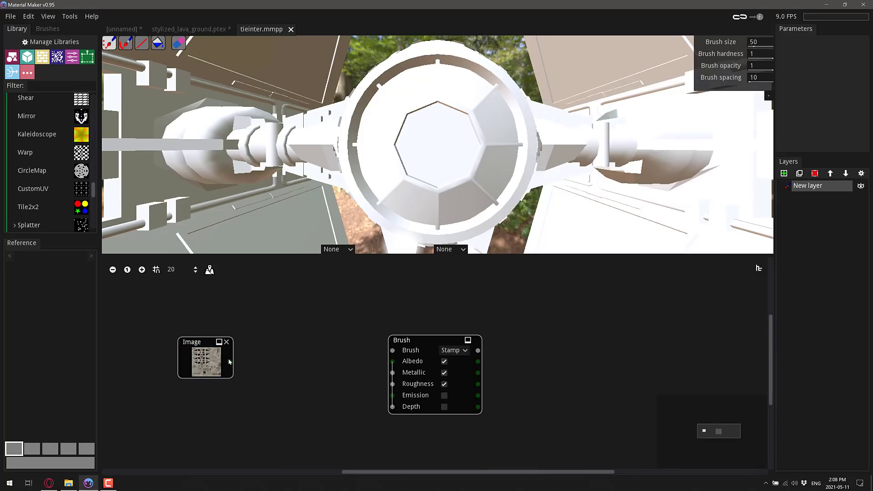
{"action": "mouse_move", "coordinate": [229, 361]}
{"action": "left_mouse_down"}
{"action": "mouse_move", "coordinate": [355, 376]}
{"action": "mouse_move", "coordinate": [392, 362]}
{"action": "left_mouse_up"}
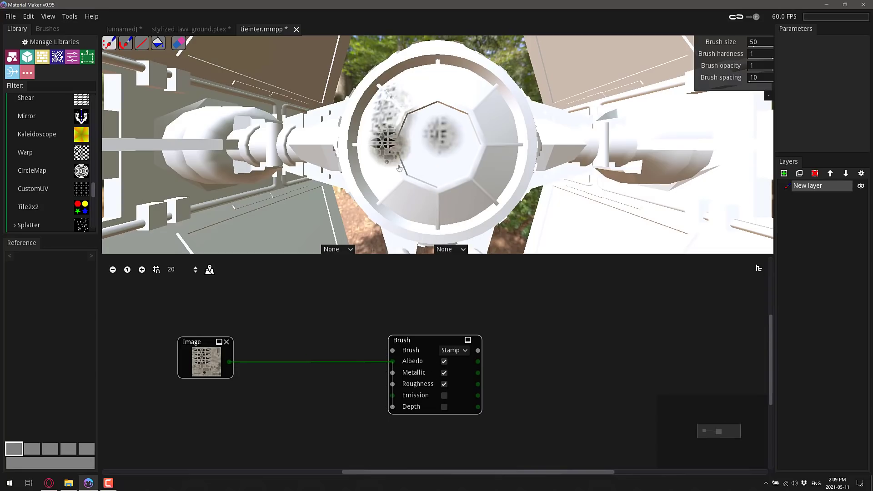
{"action": "mouse_move", "coordinate": [399, 168]}
{"action": "left_mouse_down"}
{"action": "mouse_move", "coordinate": [418, 117]}
{"action": "mouse_move", "coordinate": [457, 136]}
{"action": "mouse_move", "coordinate": [439, 59]}
{"action": "mouse_move", "coordinate": [341, 156]}
{"action": "mouse_move", "coordinate": [427, 180]}
{"action": "mouse_move", "coordinate": [482, 223]}
{"action": "mouse_move", "coordinate": [528, 127]}
{"action": "mouse_move", "coordinate": [451, 85]}
{"action": "mouse_move", "coordinate": [348, 91]}
{"action": "mouse_move", "coordinate": [236, 155]}
{"action": "mouse_move", "coordinate": [346, 137]}
{"action": "mouse_move", "coordinate": [363, 234]}
{"action": "left_mouse_up"}
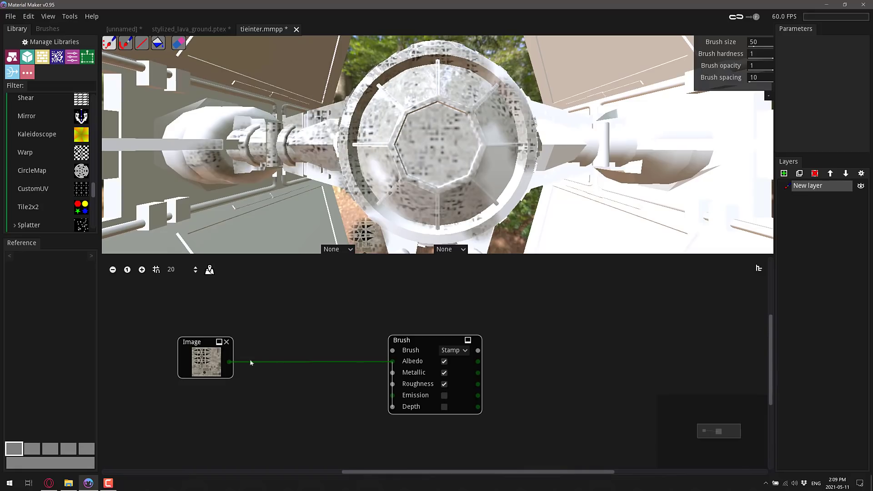
{"action": "left_click", "coordinate": [226, 343]}
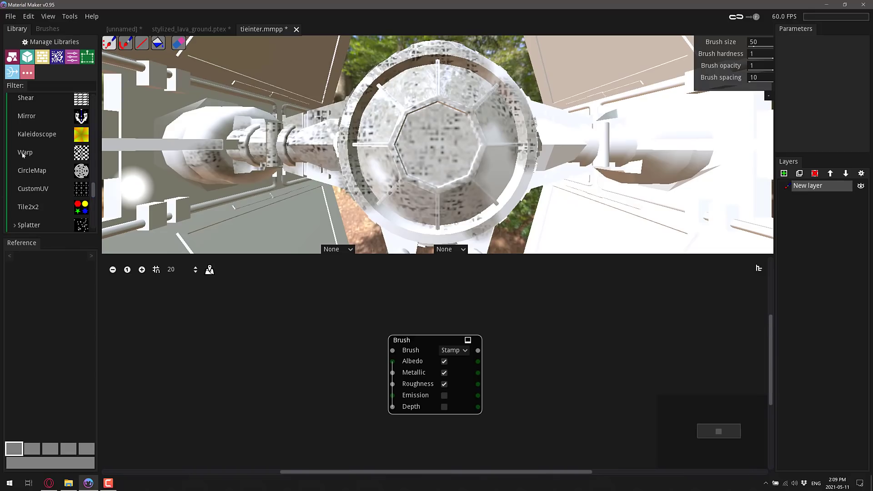
Step: Add a Bricks pattern node and a Colorize node fed by the bricks
{"action": "scroll", "coordinate": [49, 158], "scroll_direction": "up", "scroll_amount": 15}
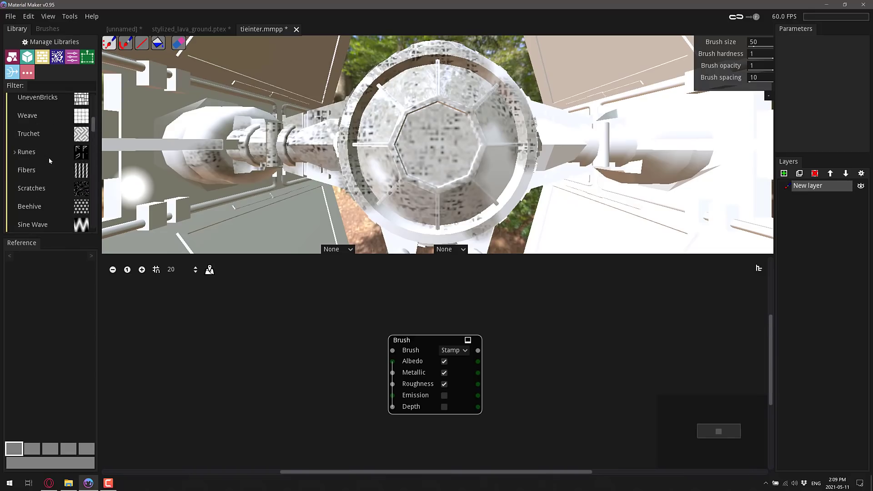
{"action": "scroll", "coordinate": [49, 157], "scroll_direction": "up", "scroll_amount": 8}
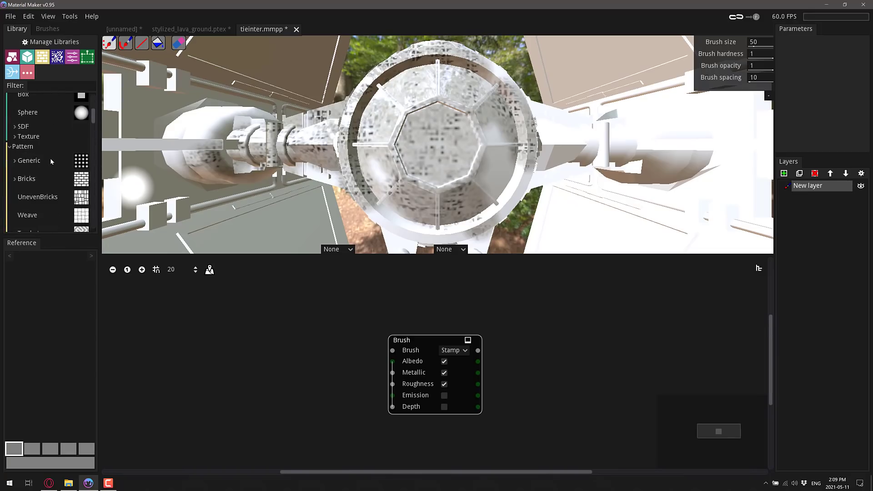
{"action": "left_click_drag", "start_coordinate": [46, 179], "coordinate": [186, 328]}
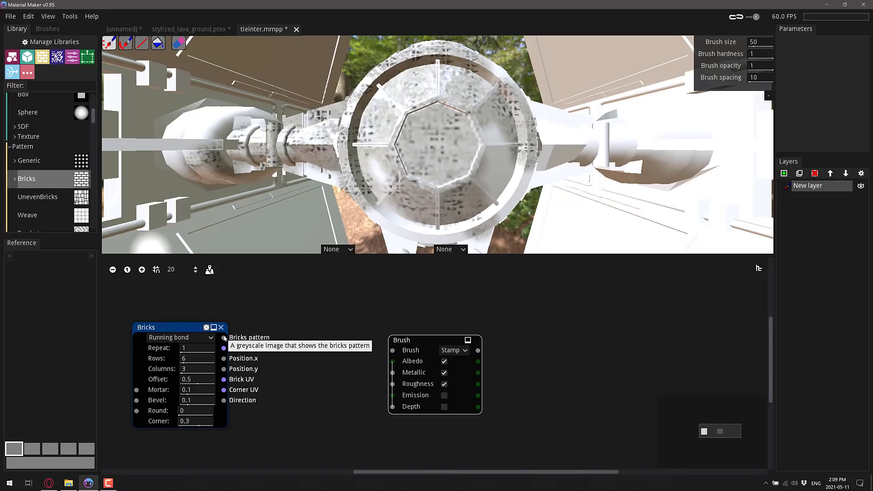
{"action": "scroll", "coordinate": [25, 139], "scroll_direction": "up", "scroll_amount": 3}
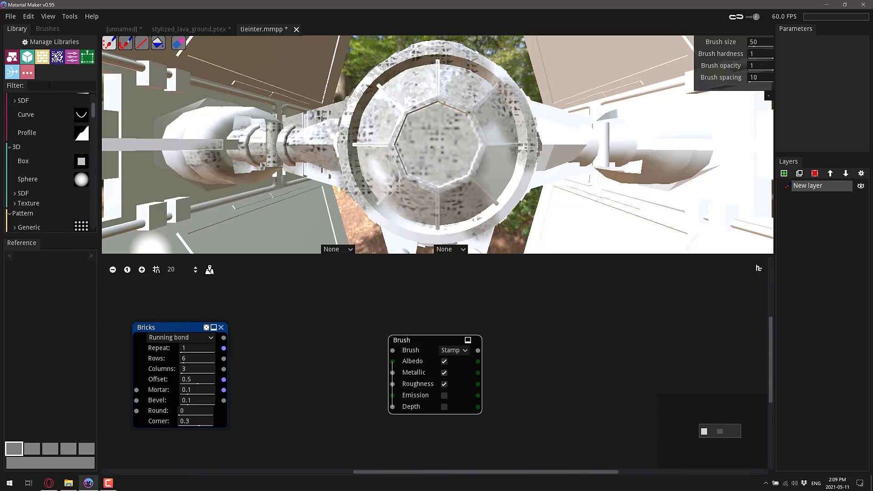
{"action": "type", "text": "color"}
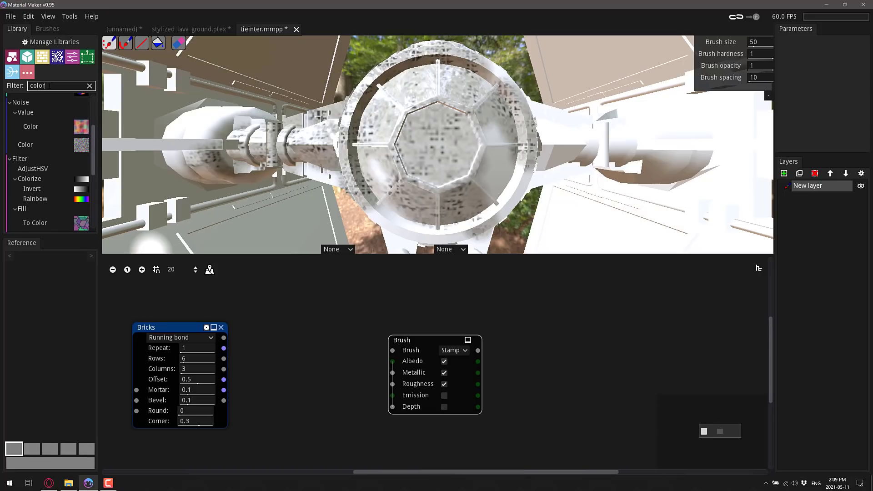
{"action": "mouse_move", "coordinate": [29, 178]}
{"action": "left_mouse_down"}
{"action": "mouse_move", "coordinate": [260, 307]}
{"action": "mouse_move", "coordinate": [260, 325]}
{"action": "mouse_move", "coordinate": [227, 339]}
{"action": "mouse_move", "coordinate": [262, 343]}
{"action": "left_mouse_up"}
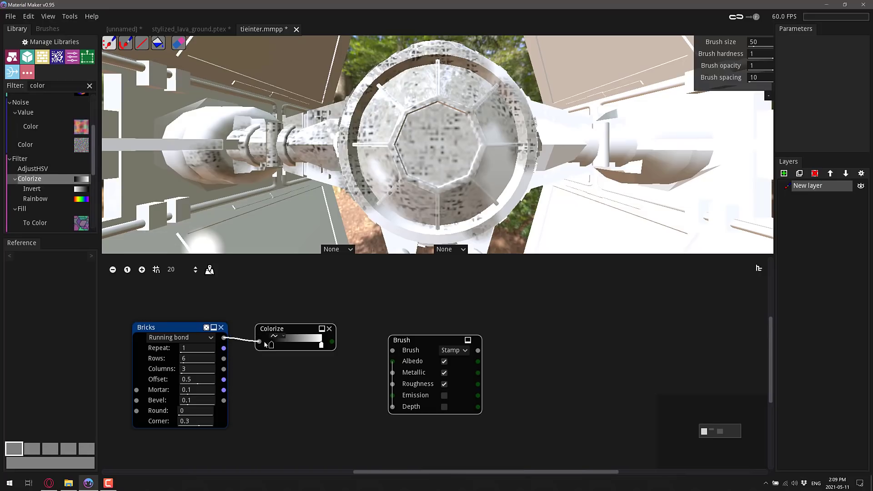
Step: Set the Colorize gradient end to red, wire it to Brush Albedo, and paint red bricks
{"action": "double_click", "coordinate": [322, 347]}
{"action": "left_click_drag", "start_coordinate": [352, 319], "coordinate": [440, 276]}
{"action": "left_click", "coordinate": [554, 320]}
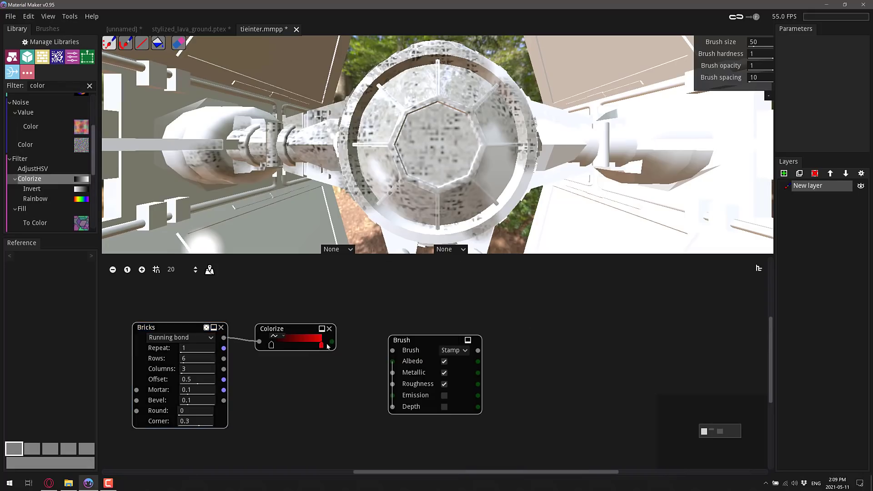
{"action": "mouse_move", "coordinate": [334, 344]}
{"action": "left_mouse_down"}
{"action": "mouse_move", "coordinate": [392, 350]}
{"action": "mouse_move", "coordinate": [394, 362]}
{"action": "left_mouse_up"}
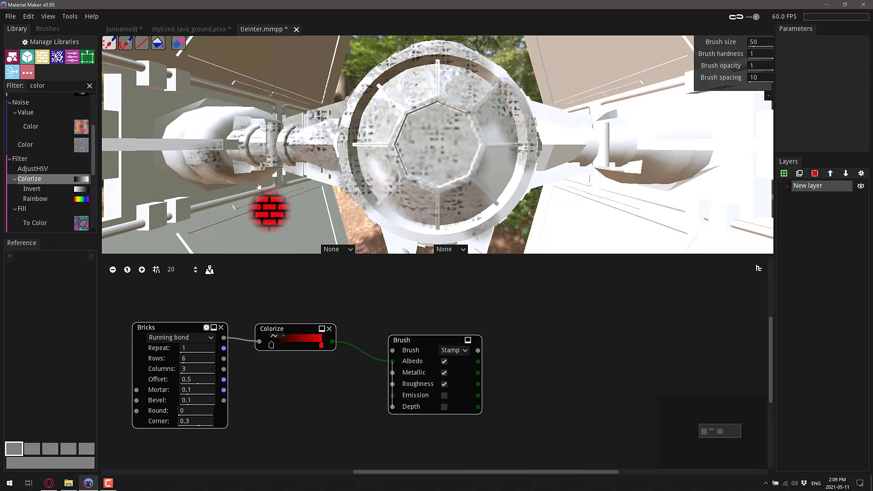
{"action": "mouse_move", "coordinate": [253, 149]}
{"action": "left_mouse_down"}
{"action": "mouse_move", "coordinate": [214, 135]}
{"action": "mouse_move", "coordinate": [257, 90]}
{"action": "mouse_move", "coordinate": [602, 141]}
{"action": "mouse_move", "coordinate": [646, 218]}
{"action": "mouse_move", "coordinate": [491, 132]}
{"action": "mouse_move", "coordinate": [478, 213]}
{"action": "mouse_move", "coordinate": [433, 154]}
{"action": "mouse_move", "coordinate": [359, 136]}
{"action": "mouse_move", "coordinate": [409, 214]}
{"action": "mouse_move", "coordinate": [306, 288]}
{"action": "left_mouse_up"}
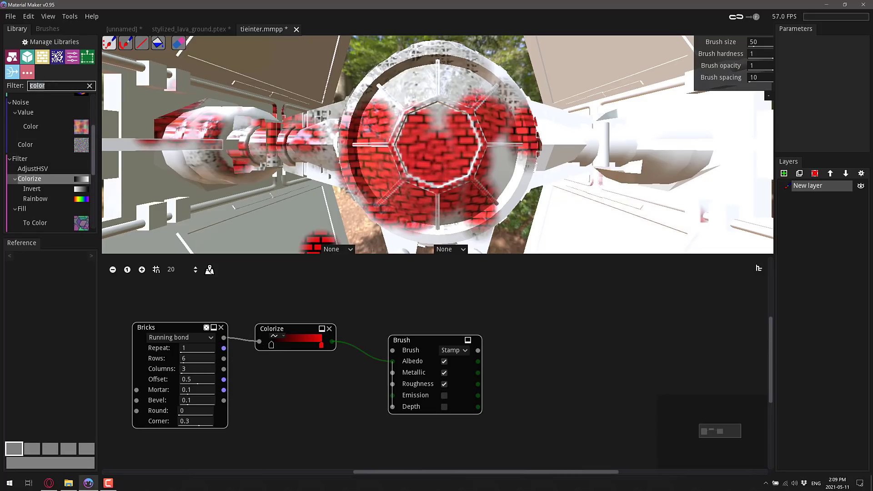
Step: Add a Normal Map node between Bricks and the brush, and paint normal-map bricks on the cockpit
{"action": "type", "text": "norm"}
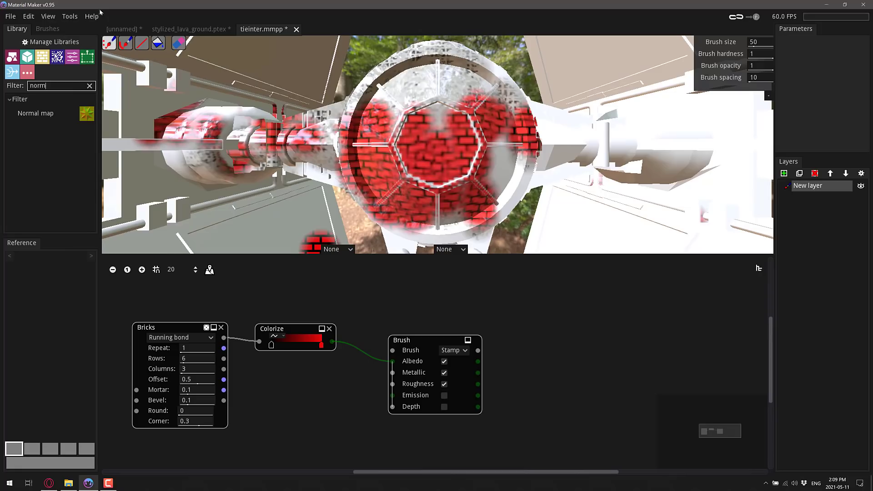
{"action": "left_click_drag", "start_coordinate": [39, 113], "coordinate": [267, 386]}
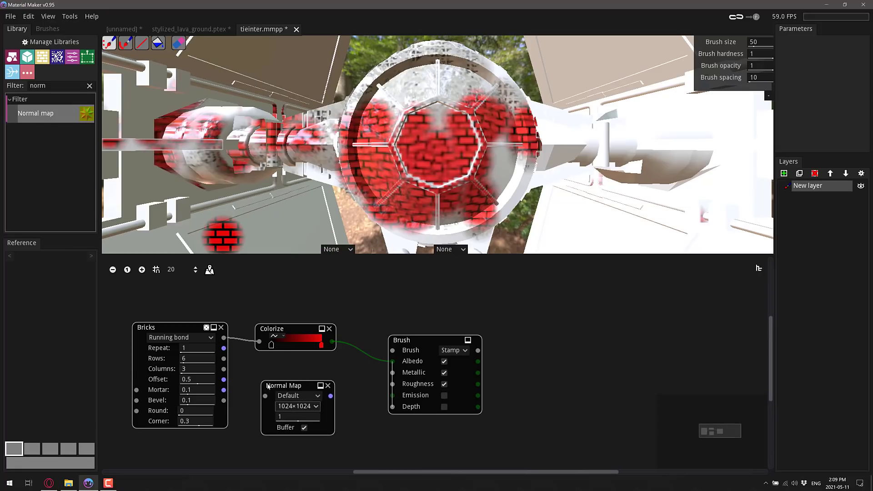
{"action": "left_click_drag", "start_coordinate": [224, 337], "coordinate": [265, 397]}
{"action": "mouse_move", "coordinate": [331, 395]}
{"action": "left_mouse_down"}
{"action": "mouse_move", "coordinate": [388, 396]}
{"action": "mouse_move", "coordinate": [390, 407]}
{"action": "mouse_move", "coordinate": [392, 362]}
{"action": "left_mouse_up"}
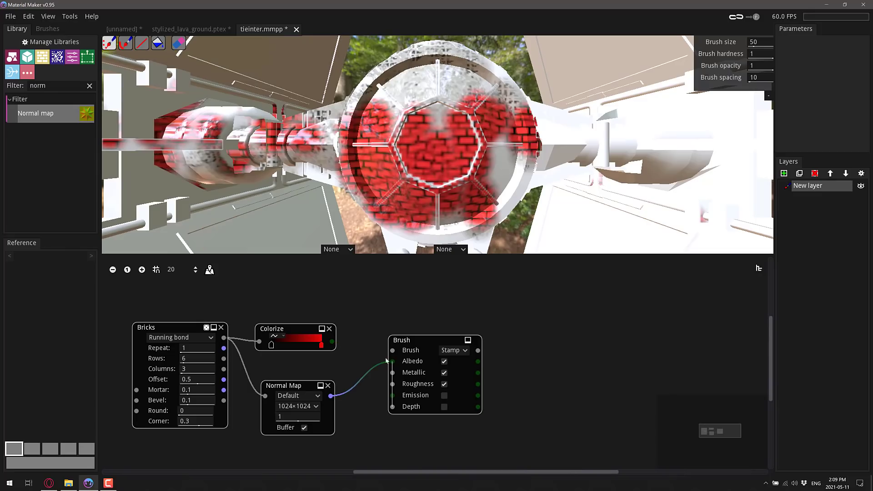
{"action": "mouse_move", "coordinate": [564, 132]}
{"action": "left_mouse_down"}
{"action": "mouse_move", "coordinate": [522, 150]}
{"action": "mouse_move", "coordinate": [527, 200]}
{"action": "mouse_move", "coordinate": [505, 77]}
{"action": "mouse_move", "coordinate": [457, 162]}
{"action": "mouse_move", "coordinate": [432, 119]}
{"action": "mouse_move", "coordinate": [373, 91]}
{"action": "mouse_move", "coordinate": [291, 146]}
{"action": "mouse_move", "coordinate": [500, 201]}
{"action": "left_mouse_up"}
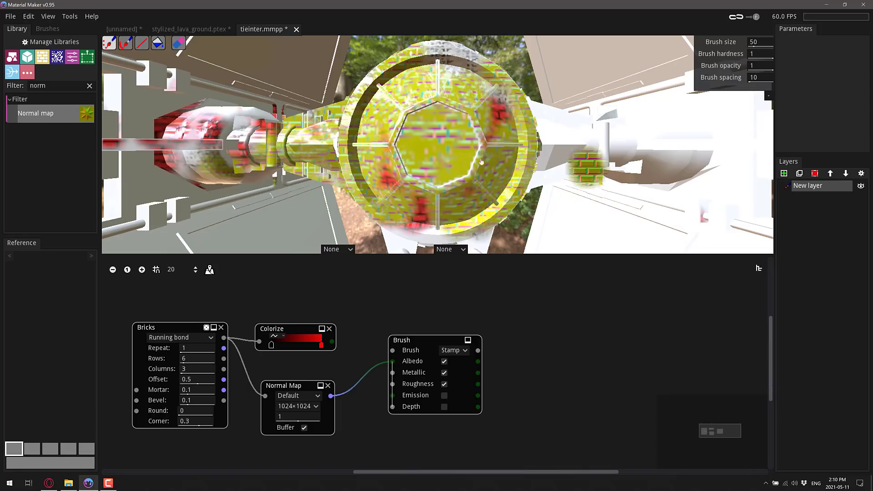
Step: Show the Brushes list and compare it with the brushes listing on materialmaker.org
{"action": "left_click", "coordinate": [46, 29]}
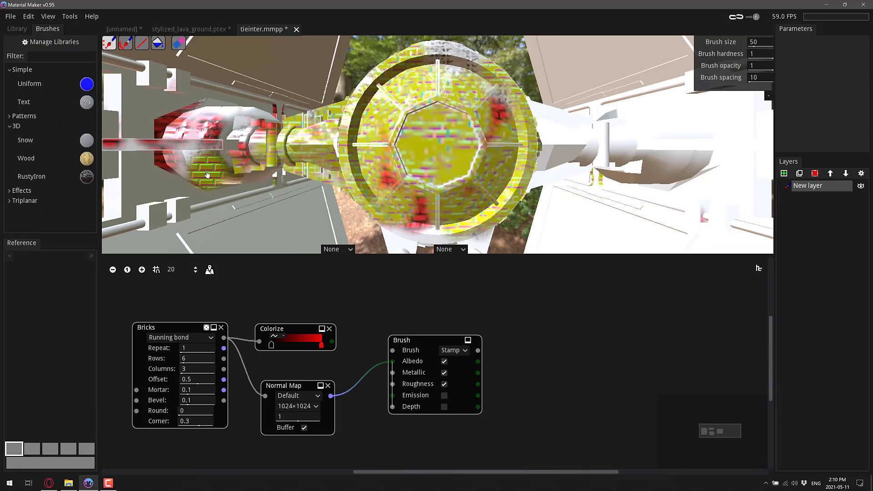
{"action": "key", "text": "alt+Tab"}
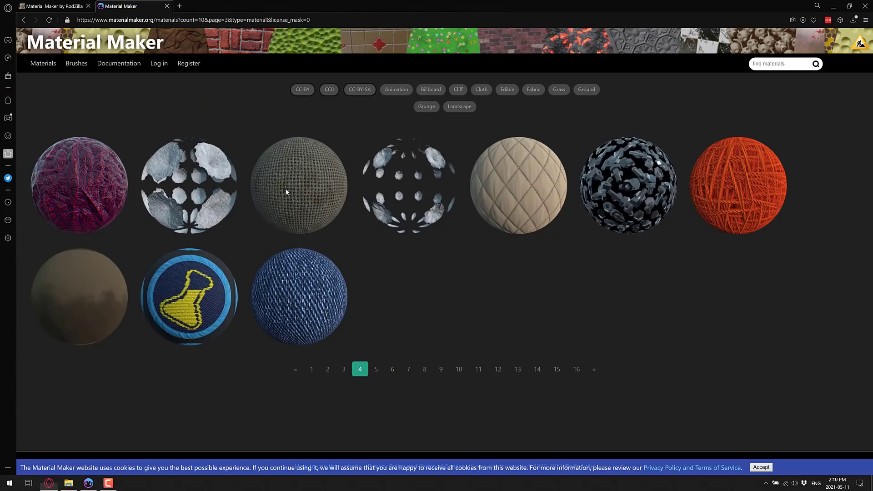
{"action": "left_click", "coordinate": [76, 64]}
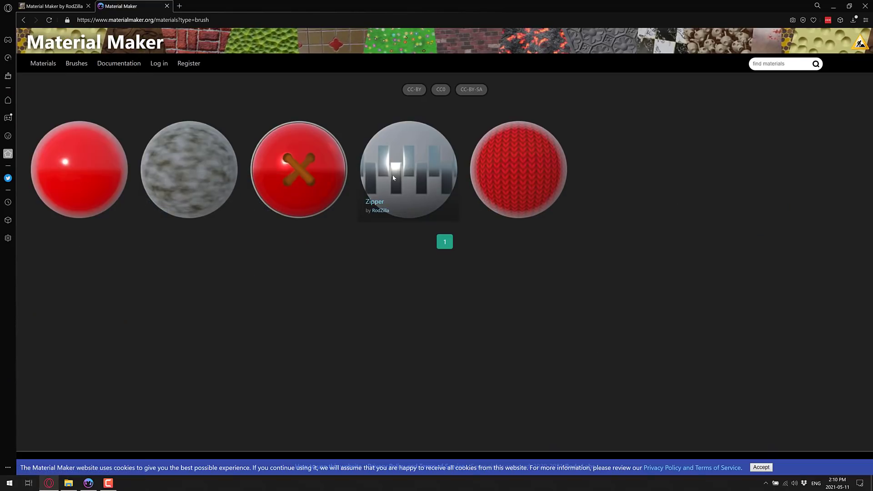
{"action": "key", "text": "alt+Tab"}
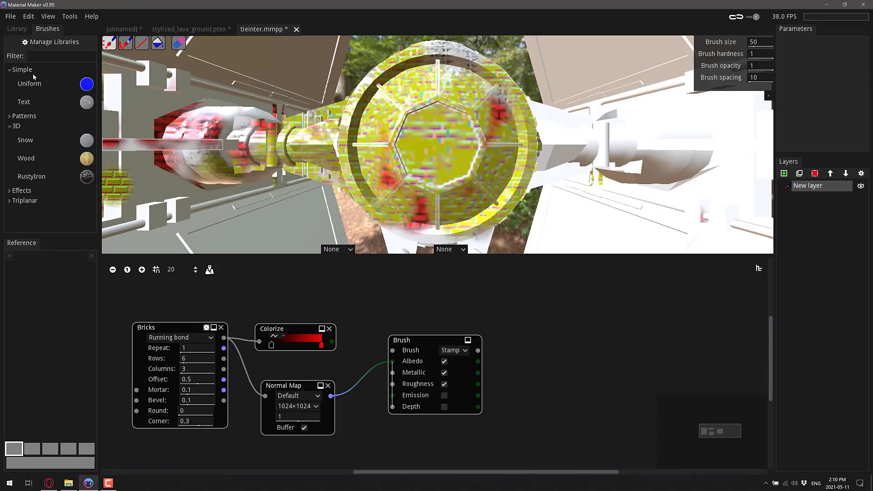
Step: Load the RustyIron brush, move the Brush node aside, and paint rust over the cockpit
{"action": "left_click", "coordinate": [36, 178]}
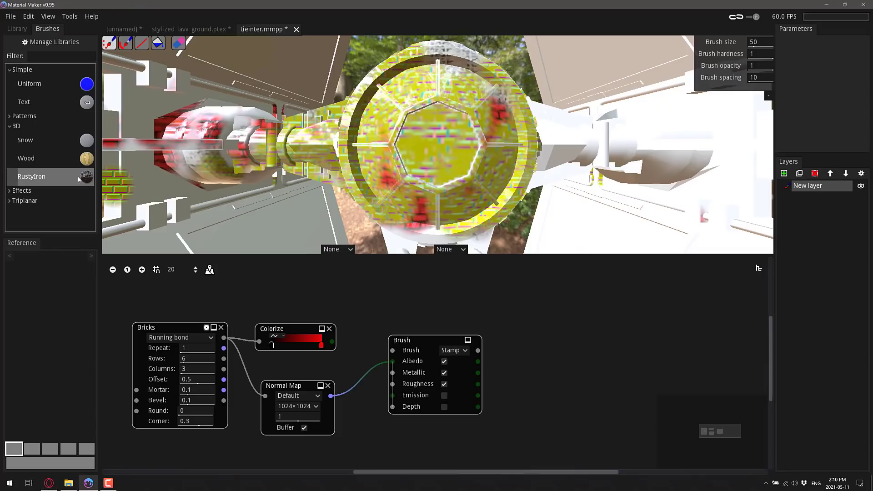
{"action": "left_click", "coordinate": [61, 181]}
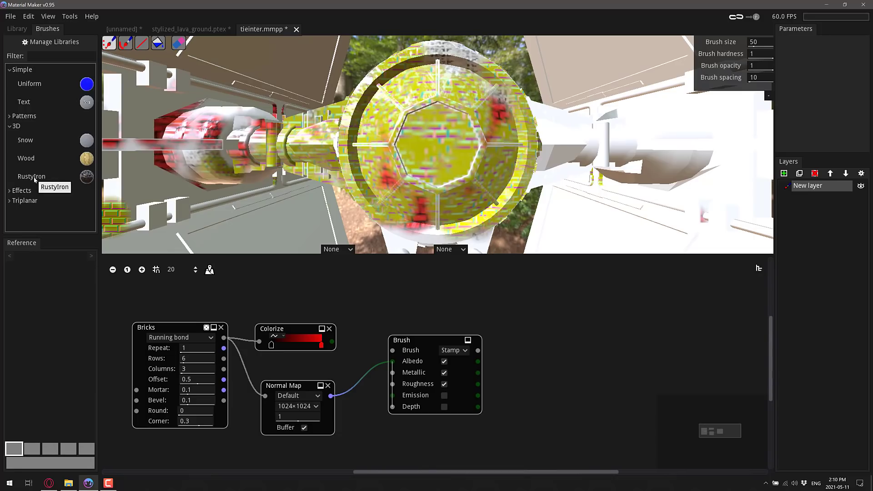
{"action": "left_click", "coordinate": [46, 177]}
{"action": "scroll", "coordinate": [493, 380], "scroll_direction": "down", "scroll_amount": 2}
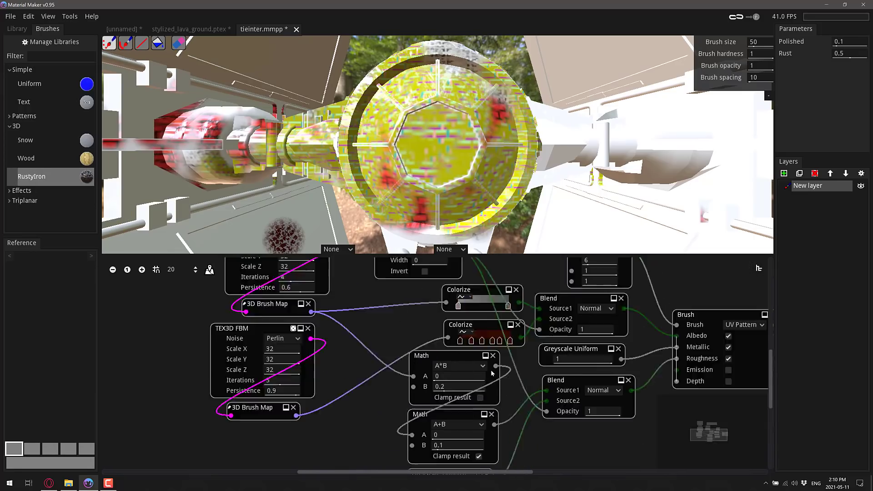
{"action": "scroll", "coordinate": [491, 369], "scroll_direction": "down", "scroll_amount": 2, "text": "ctrl"}
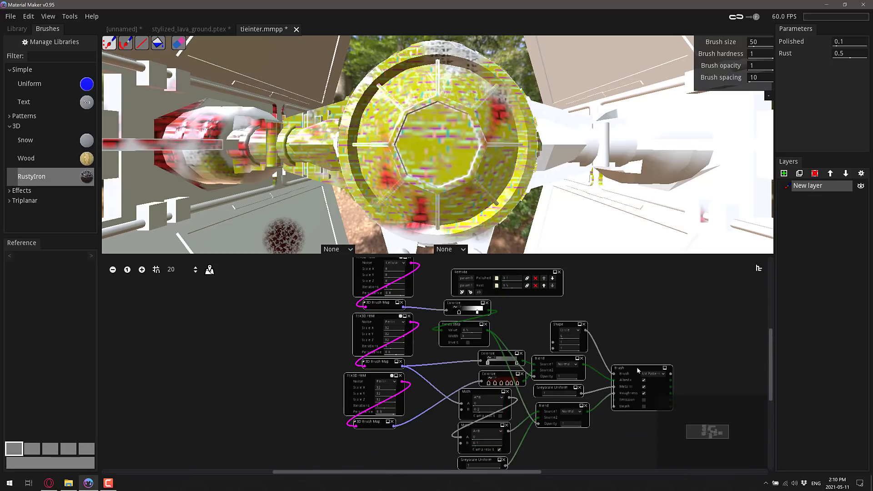
{"action": "mouse_move", "coordinate": [636, 367]}
{"action": "left_mouse_down"}
{"action": "mouse_move", "coordinate": [637, 333]}
{"action": "mouse_move", "coordinate": [656, 327]}
{"action": "left_mouse_up"}
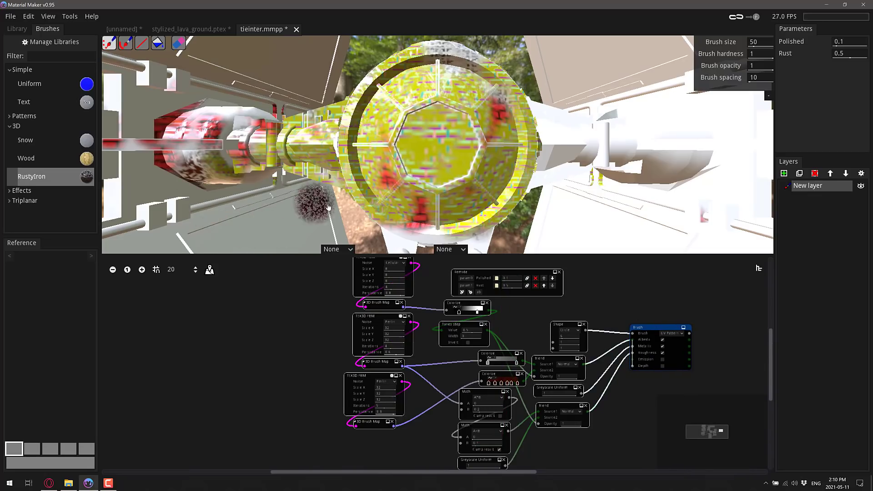
{"action": "mouse_move", "coordinate": [372, 214]}
{"action": "left_mouse_down"}
{"action": "mouse_move", "coordinate": [437, 209]}
{"action": "mouse_move", "coordinate": [391, 168]}
{"action": "mouse_move", "coordinate": [395, 101]}
{"action": "mouse_move", "coordinate": [457, 81]}
{"action": "mouse_move", "coordinate": [492, 145]}
{"action": "mouse_move", "coordinate": [518, 136]}
{"action": "mouse_move", "coordinate": [491, 179]}
{"action": "mouse_move", "coordinate": [373, 123]}
{"action": "mouse_move", "coordinate": [273, 145]}
{"action": "mouse_move", "coordinate": [283, 130]}
{"action": "left_mouse_up"}
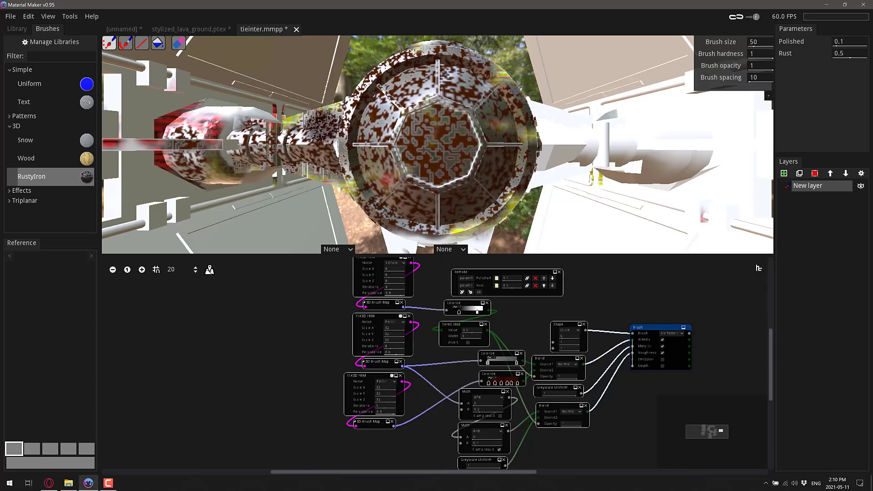
Step: Browse the File > Export material submenu, close it, and show the add-layer type choices
{"action": "left_click", "coordinate": [10, 16]}
{"action": "mouse_move", "coordinate": [28, 16]}
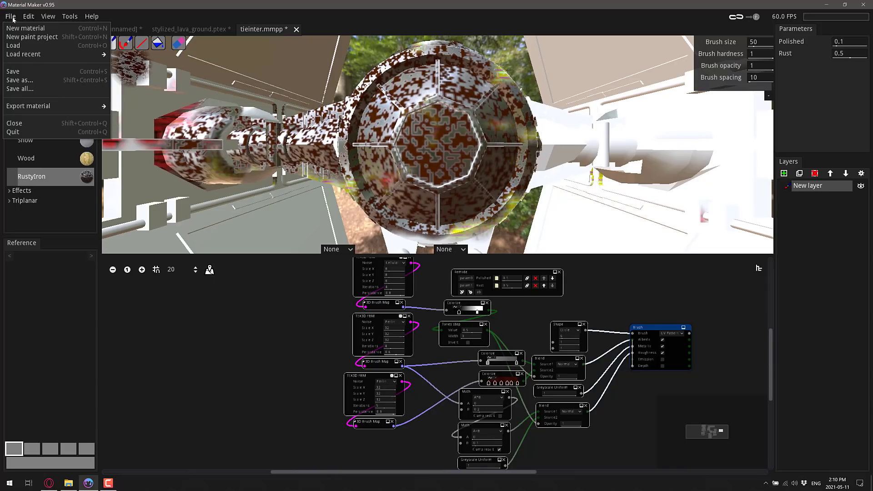
{"action": "mouse_move", "coordinate": [22, 107]}
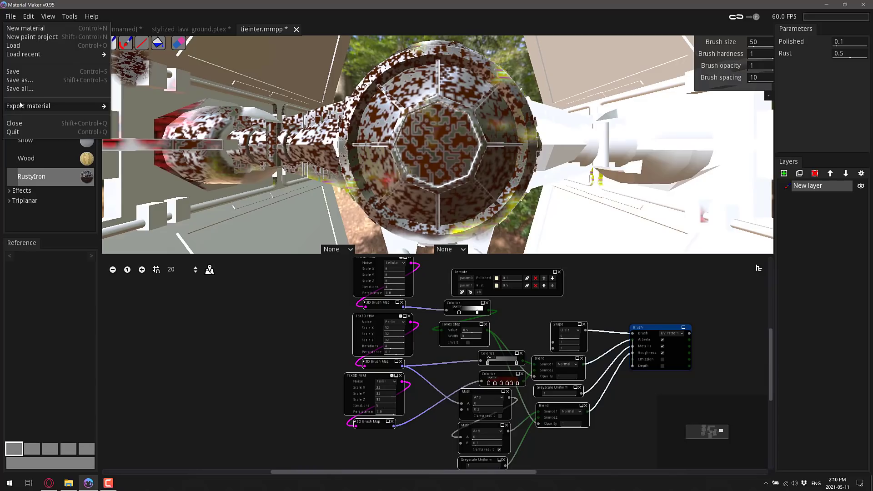
{"action": "left_click", "coordinate": [302, 353]}
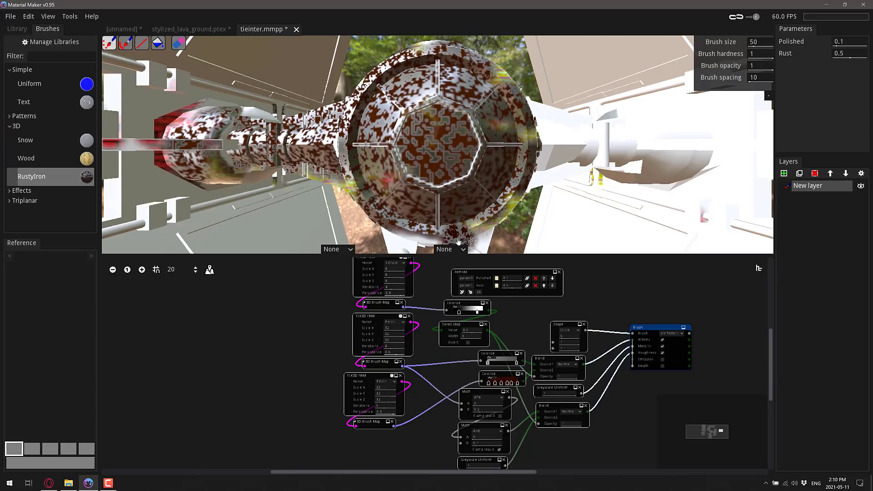
{"action": "left_click", "coordinate": [785, 174]}
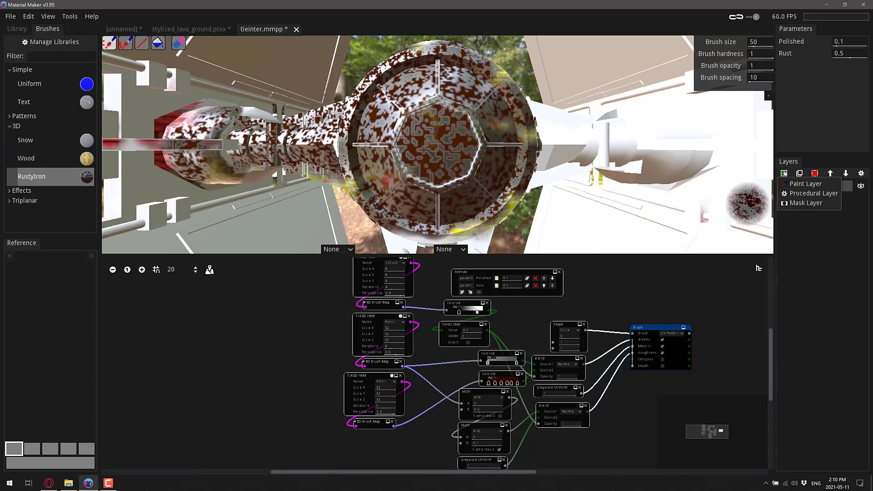
Step: Add a new top Paint Layer with a Mask Layer beneath it, then orbit and zoom out
{"action": "left_click", "coordinate": [810, 205]}
{"action": "left_click", "coordinate": [785, 174]}
{"action": "left_click", "coordinate": [791, 183]}
{"action": "left_click", "coordinate": [784, 174]}
{"action": "left_click", "coordinate": [817, 205]}
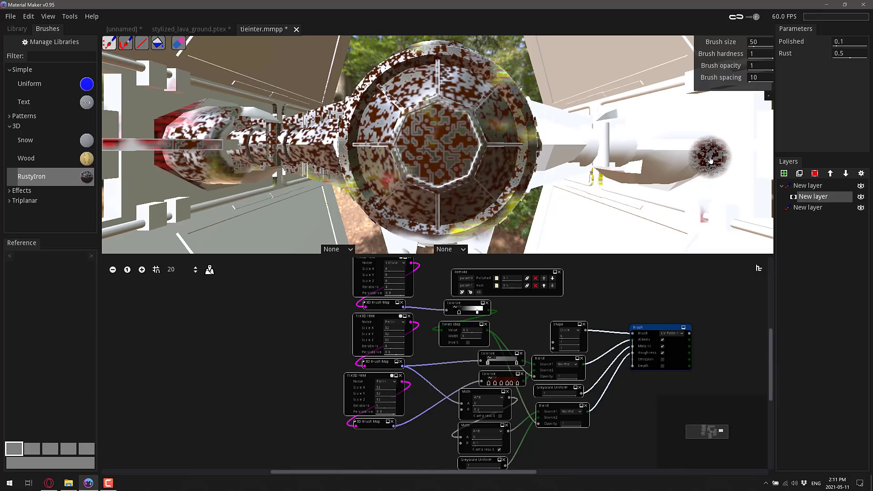
{"action": "right_click_drag", "start_coordinate": [429, 177], "coordinate": [480, 177]}
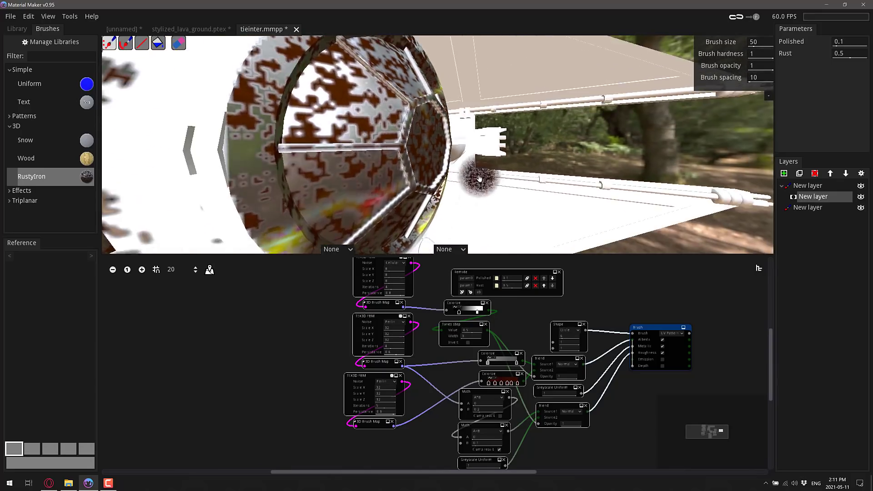
{"action": "scroll", "coordinate": [475, 171], "scroll_direction": "down", "scroll_amount": 4}
{"action": "scroll", "coordinate": [474, 170], "scroll_direction": "down", "scroll_amount": 4}
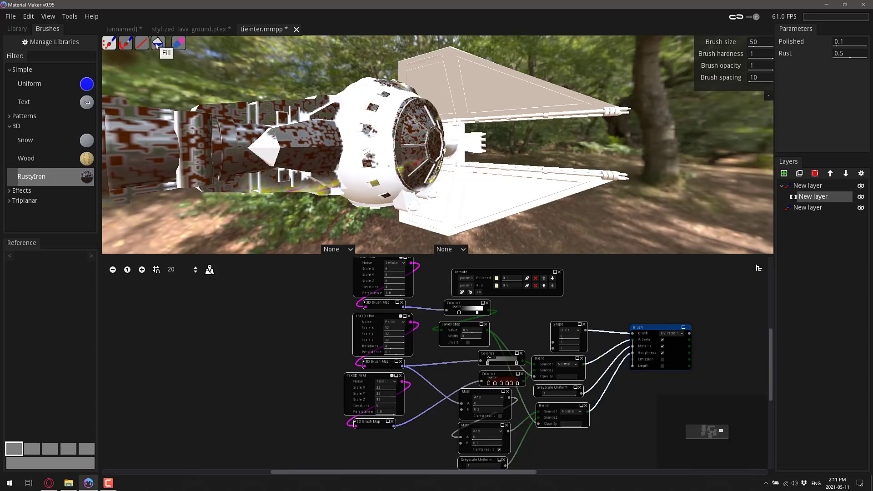
Step: On the bottom paint layer, fill the whole TIE fighter with the RustyIron material
{"action": "left_click", "coordinate": [814, 207]}
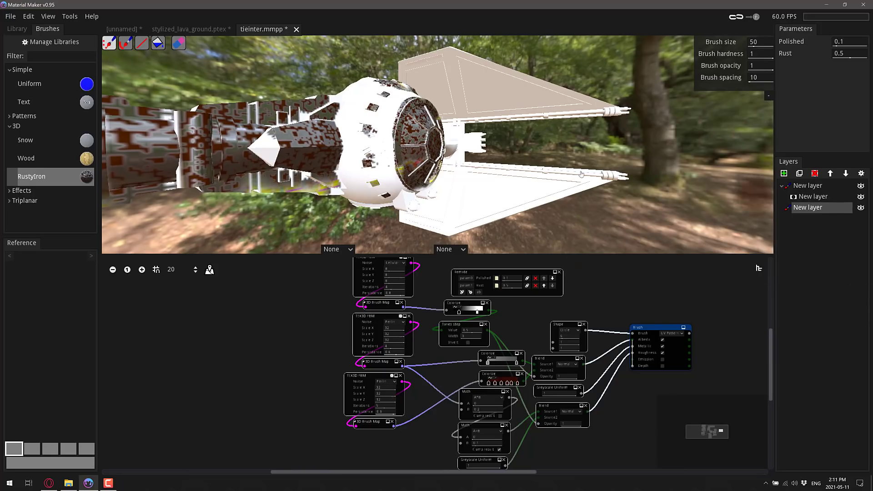
{"action": "mouse_move", "coordinate": [366, 150]}
{"action": "left_mouse_down"}
{"action": "mouse_move", "coordinate": [354, 122]}
{"action": "mouse_move", "coordinate": [350, 182]}
{"action": "mouse_move", "coordinate": [387, 159]}
{"action": "left_mouse_up"}
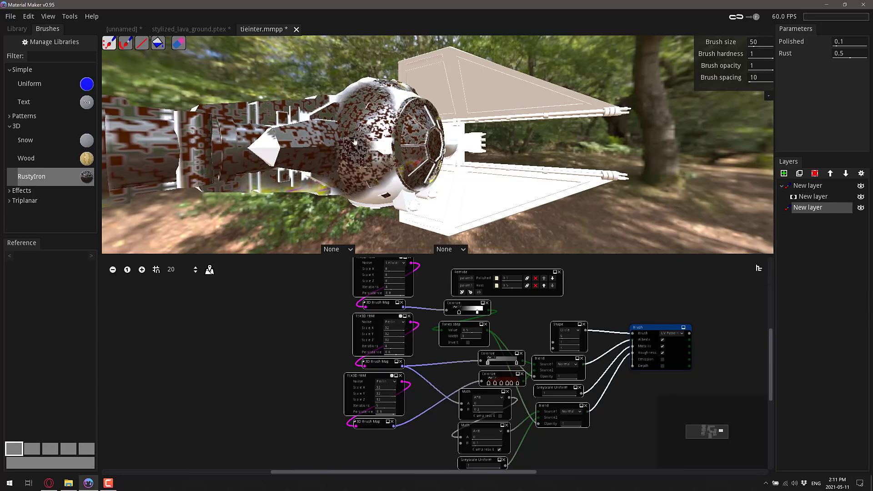
{"action": "left_click", "coordinate": [158, 43]}
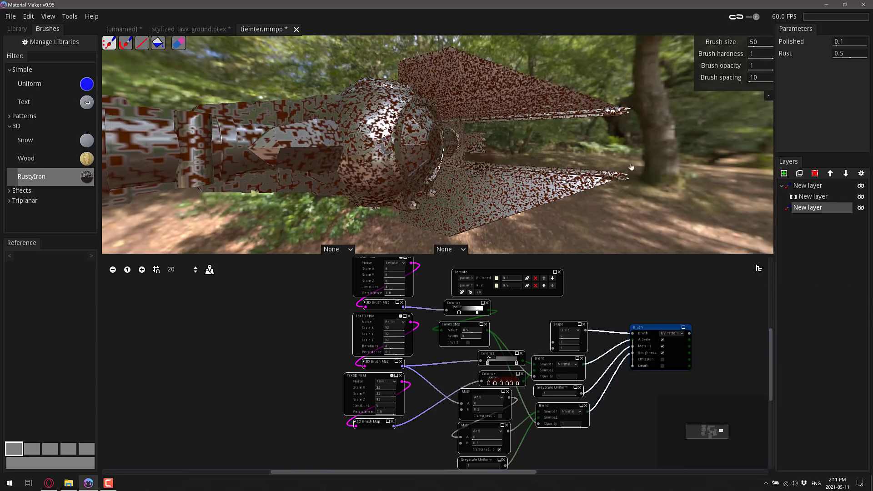
Step: Select the mask layer and pan the brush graph for a wider view
{"action": "left_click", "coordinate": [828, 197]}
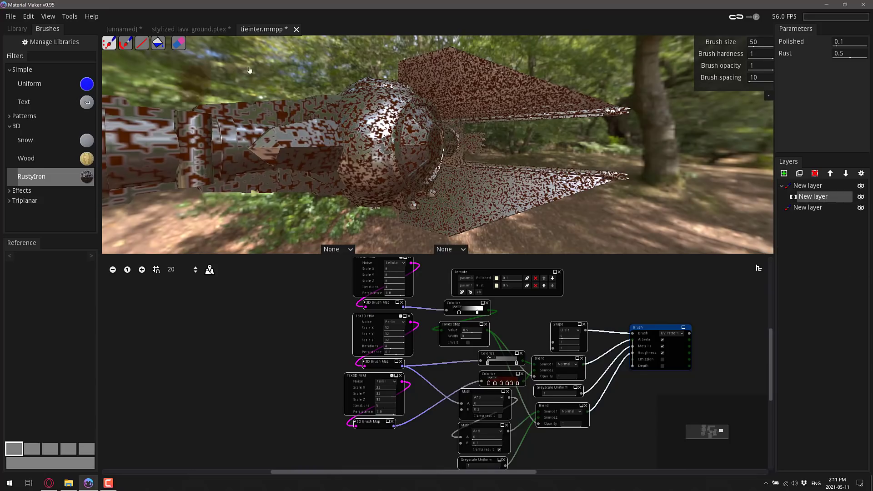
{"action": "mouse_move", "coordinate": [797, 200]}
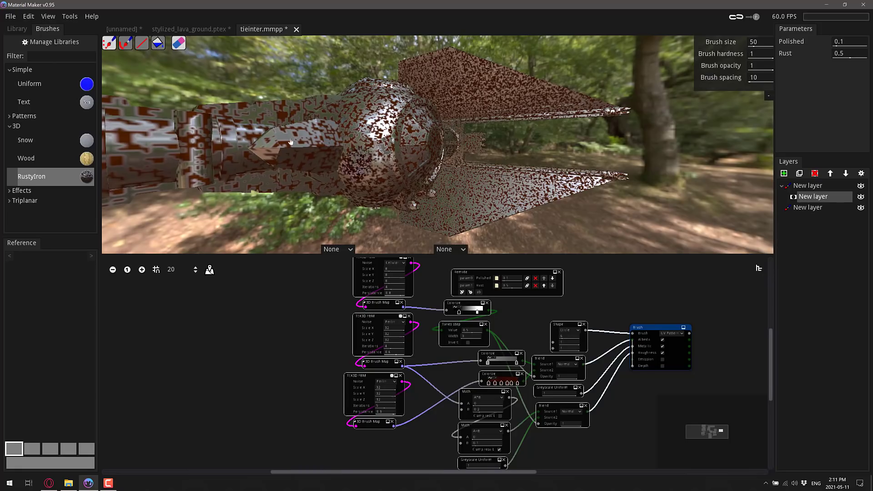
{"action": "mouse_move", "coordinate": [317, 383]}
{"action": "middle_mouse_down"}
{"action": "mouse_move", "coordinate": [242, 405]}
{"action": "mouse_move", "coordinate": [236, 423]}
{"action": "middle_mouse_up"}
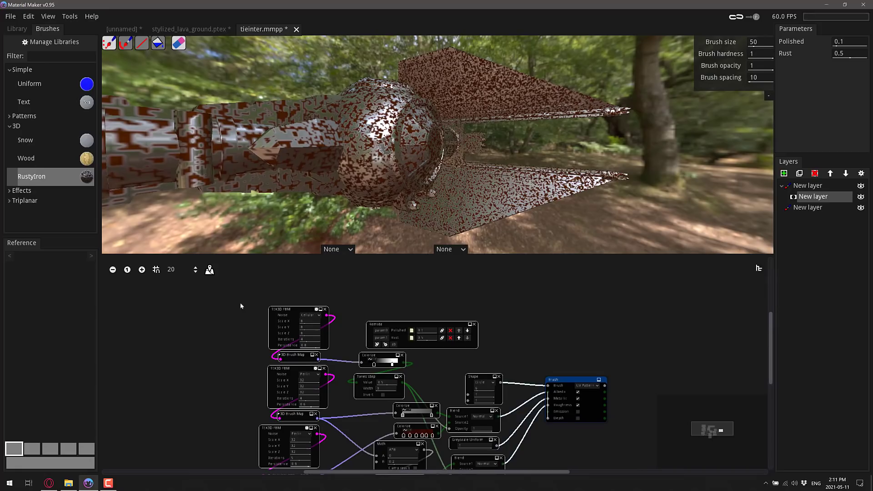
Step: Switch to the Snow brush and erase rust from the ship's front section on the bottom layer
{"action": "left_click", "coordinate": [35, 142]}
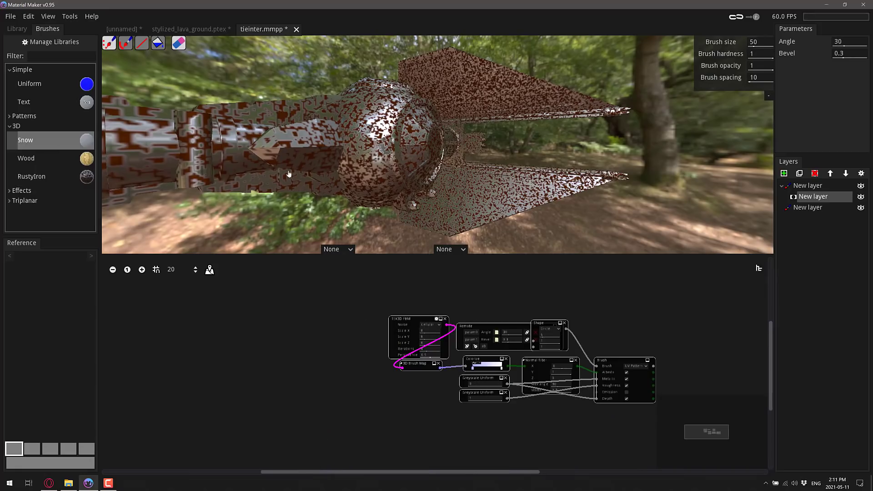
{"action": "left_click_drag", "start_coordinate": [366, 126], "coordinate": [377, 113]}
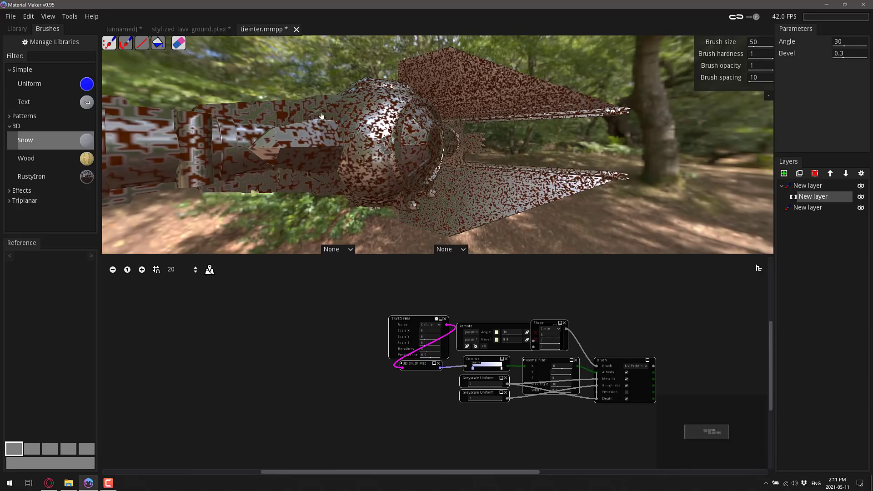
{"action": "left_click", "coordinate": [810, 188]}
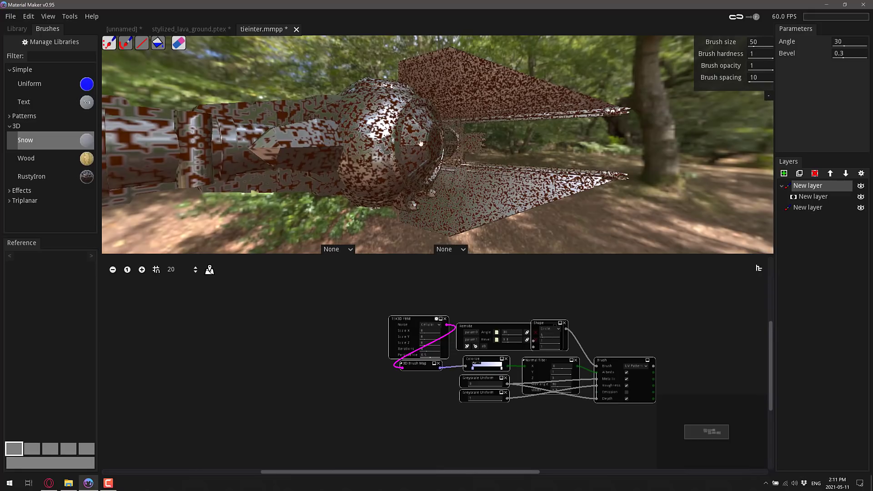
{"action": "left_click", "coordinate": [807, 207]}
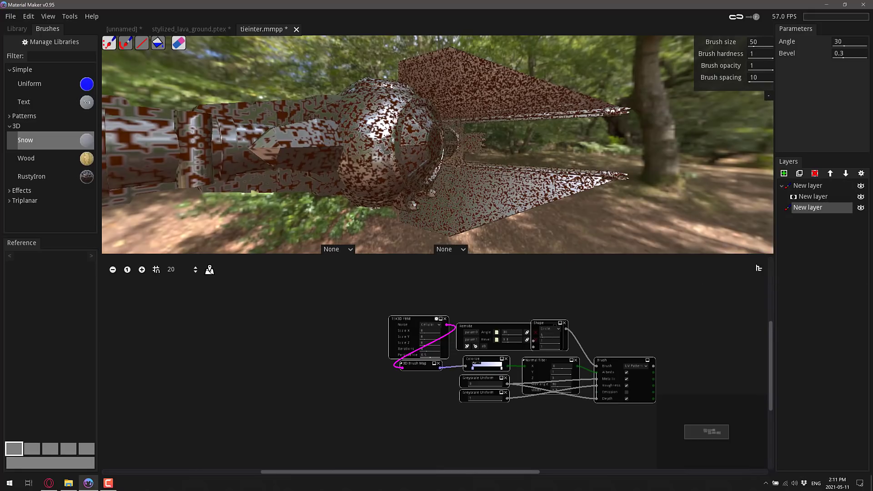
{"action": "mouse_move", "coordinate": [179, 139]}
{"action": "left_mouse_down"}
{"action": "mouse_move", "coordinate": [222, 155]}
{"action": "mouse_move", "coordinate": [261, 152]}
{"action": "left_mouse_up"}
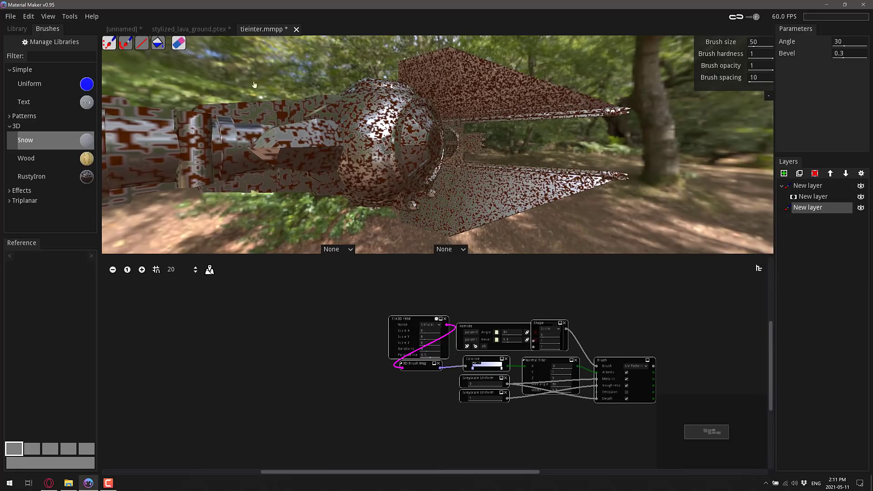
Step: Expand the Effects and Triplanar brush groups in the Brushes list
{"action": "left_click", "coordinate": [10, 195]}
{"action": "scroll", "coordinate": [68, 190], "scroll_direction": "down", "scroll_amount": 2}
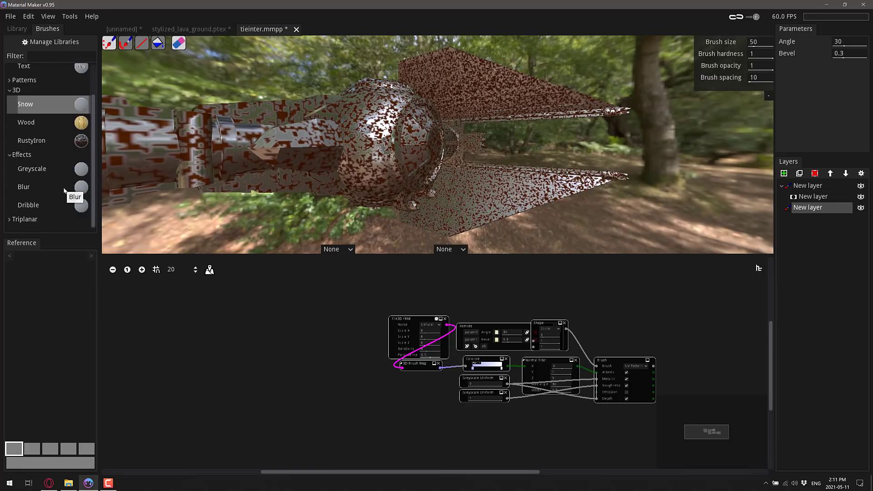
{"action": "left_click", "coordinate": [59, 219]}
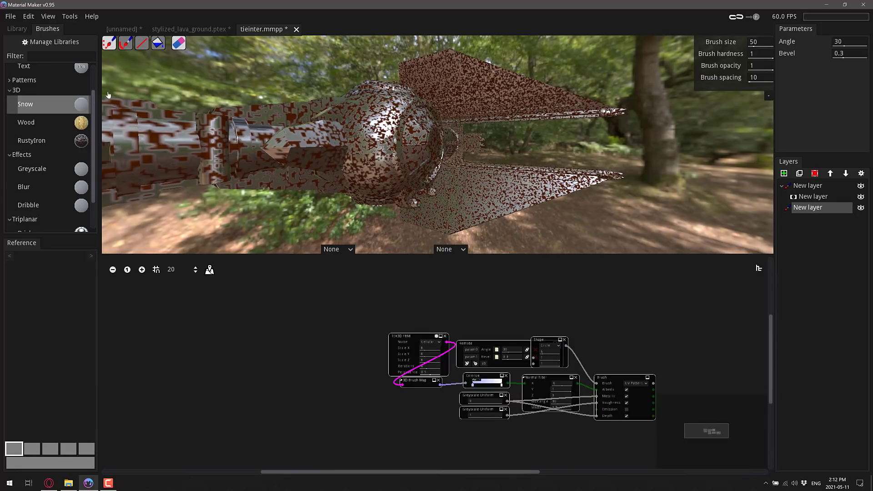
Step: Go from the [unnamed] document to the stylized_lava_ground.ptex tab and pan its node graph
{"action": "left_click", "coordinate": [122, 29]}
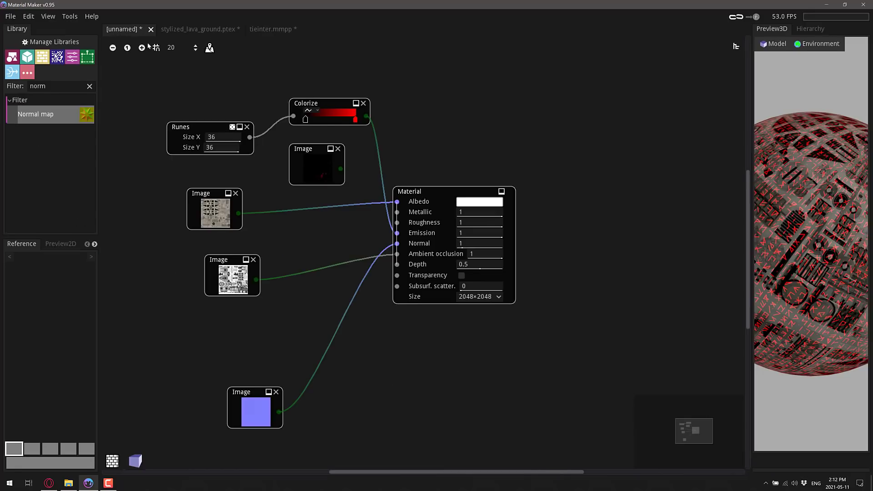
{"action": "middle_click_drag", "start_coordinate": [568, 200], "coordinate": [528, 214]}
{"action": "left_click", "coordinate": [207, 29]}
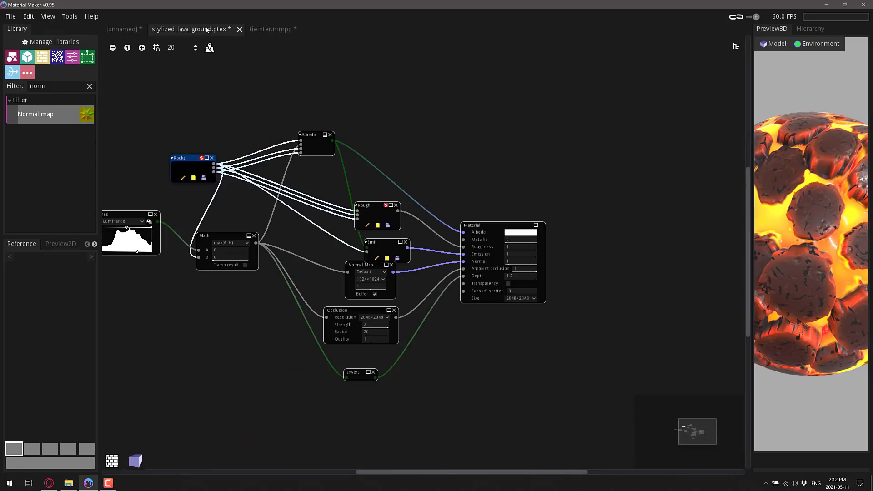
{"action": "middle_click_drag", "start_coordinate": [267, 223], "coordinate": [384, 224]}
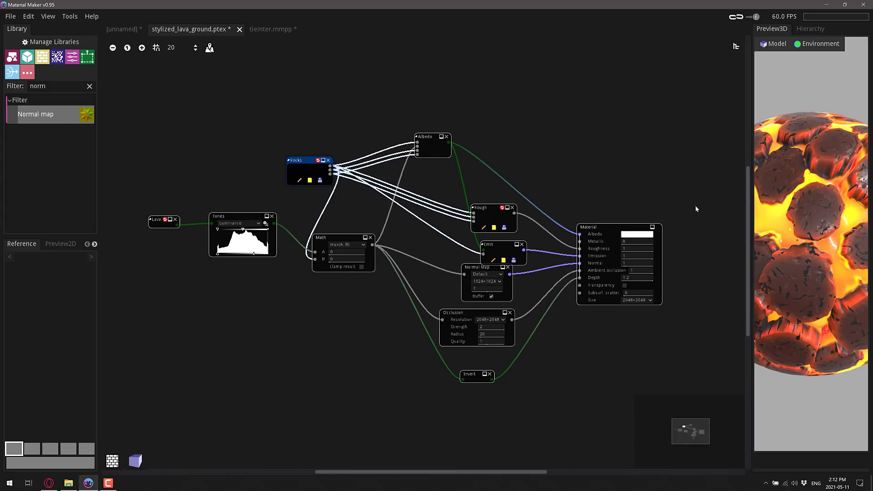
Step: Page the materialmaker.org shared materials gallery to pages 5, 12 and 15, then go to itch.io
{"action": "left_click", "coordinate": [49, 484]}
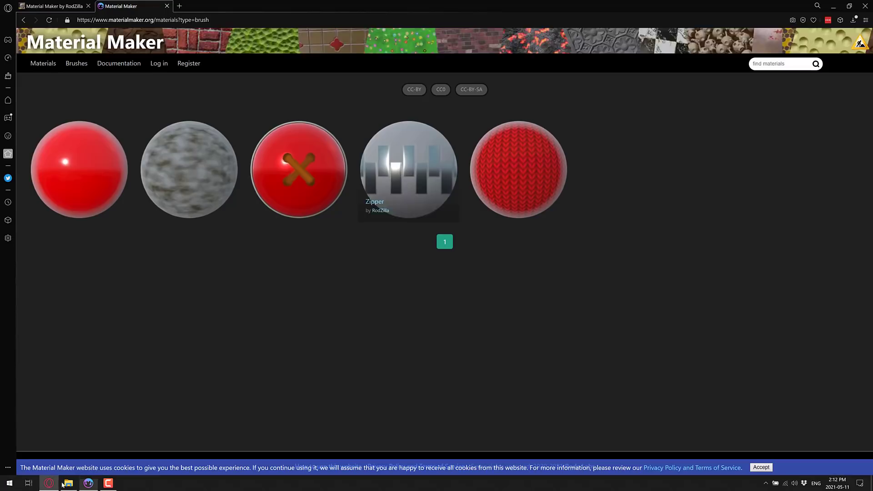
{"action": "left_click", "coordinate": [44, 64]}
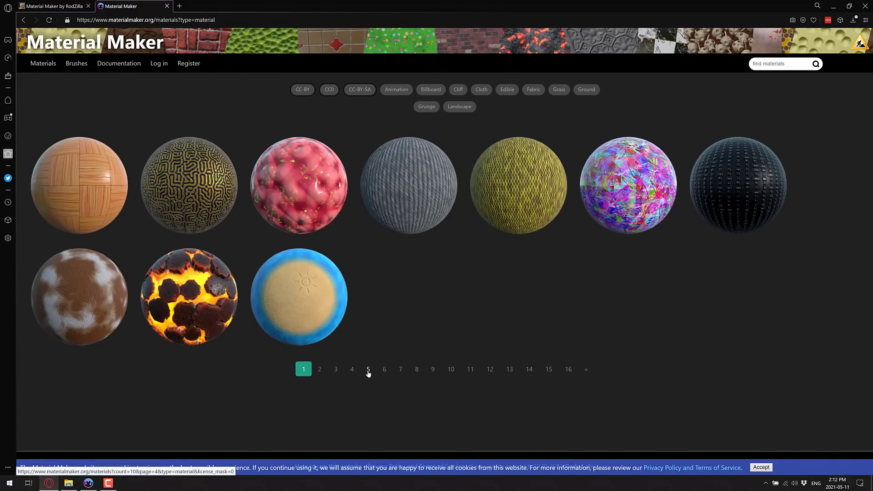
{"action": "left_click", "coordinate": [368, 369]}
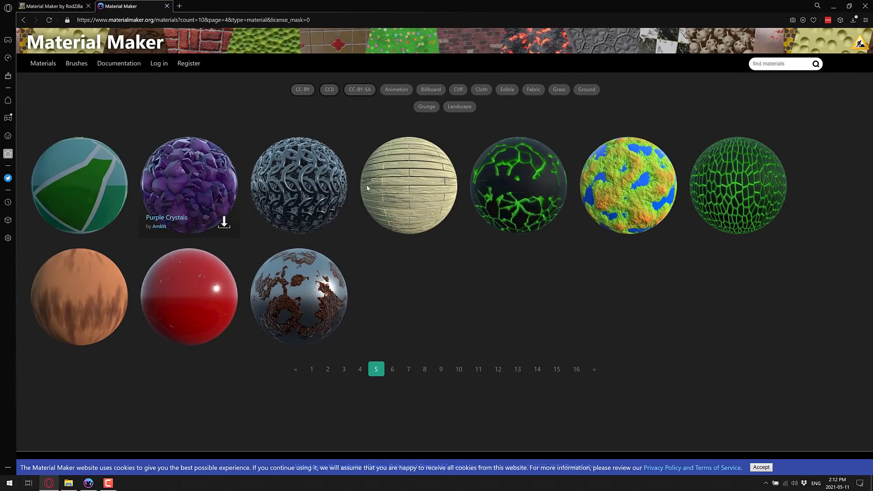
{"action": "left_click", "coordinate": [498, 369]}
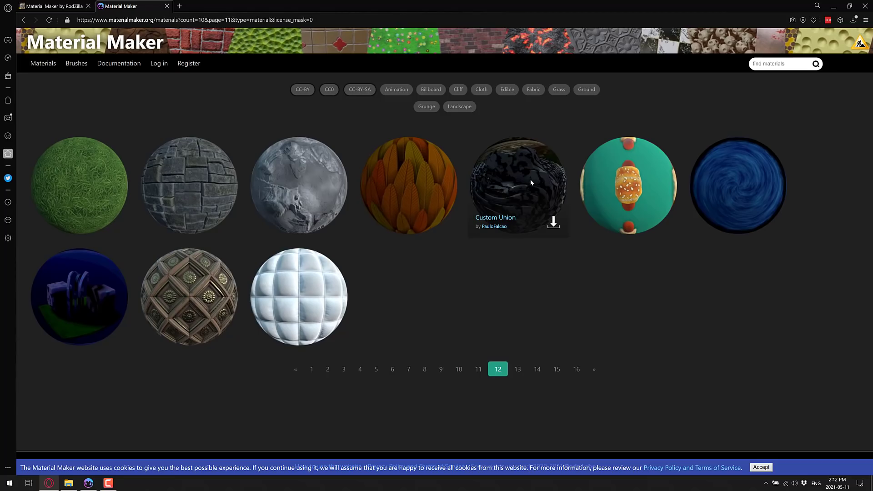
{"action": "left_click", "coordinate": [557, 369]}
{"action": "left_click", "coordinate": [58, 7]}
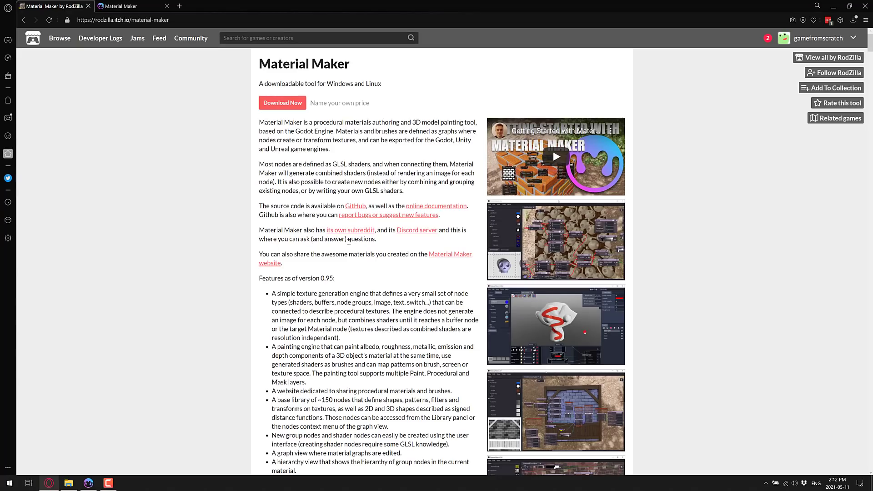
Step: Browse Material Maker's itch.io download files without paying, go back, and return to the app
{"action": "left_click", "coordinate": [284, 106]}
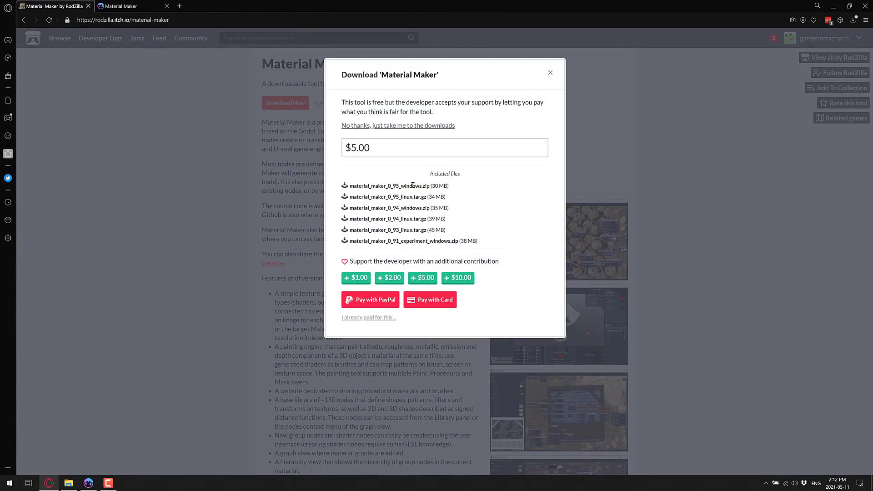
{"action": "left_click", "coordinate": [403, 128]}
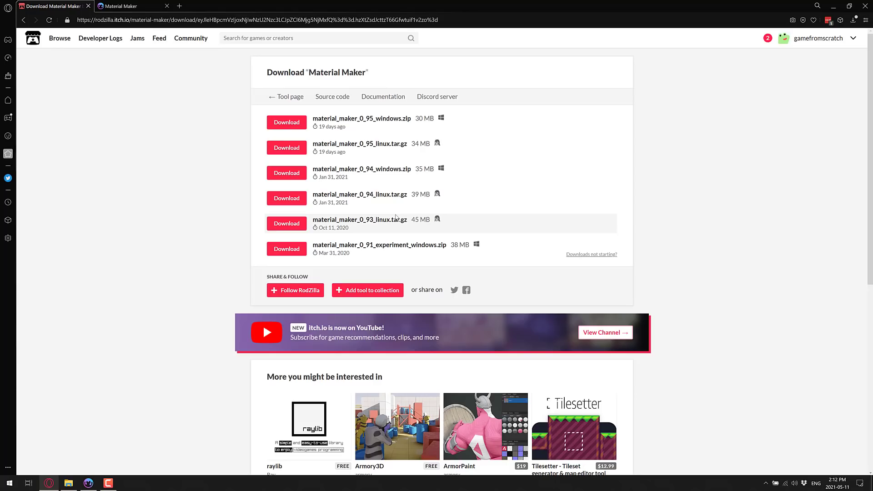
{"action": "scroll", "coordinate": [561, 278], "scroll_direction": "down", "scroll_amount": 3}
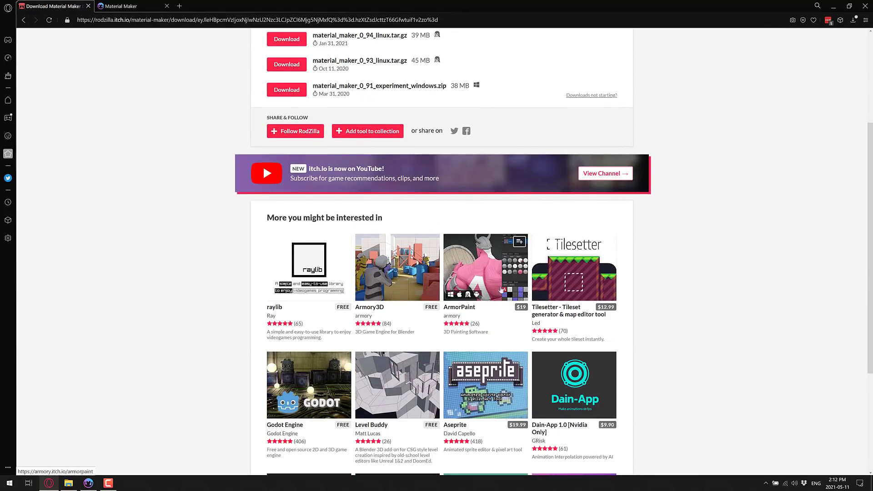
{"action": "scroll", "coordinate": [235, 170], "scroll_direction": "up", "scroll_amount": 3}
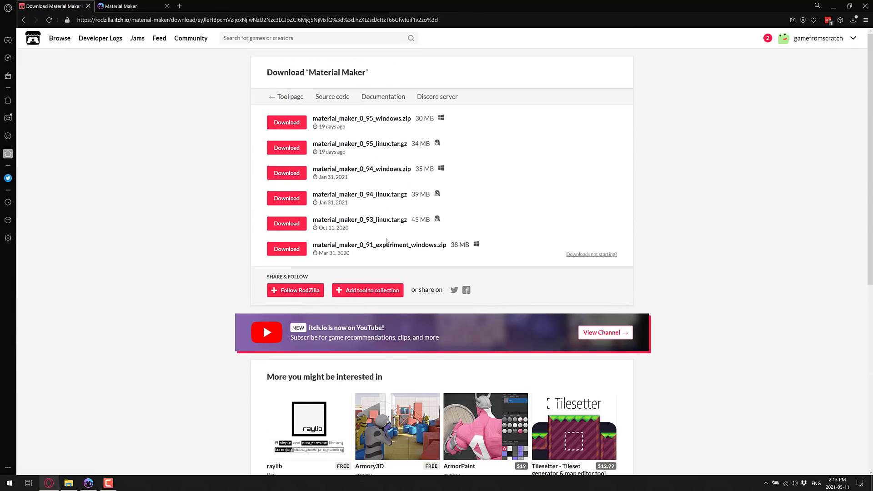
{"action": "key", "text": "alt+Left"}
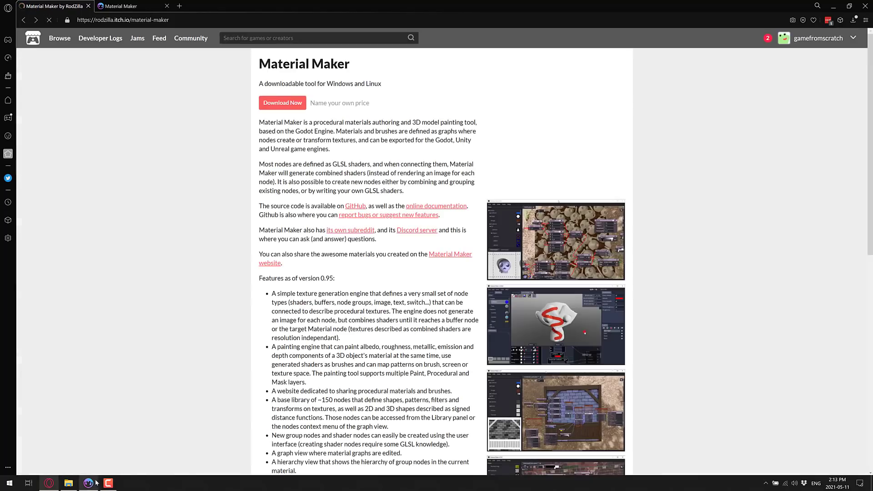
{"action": "left_click", "coordinate": [89, 482]}
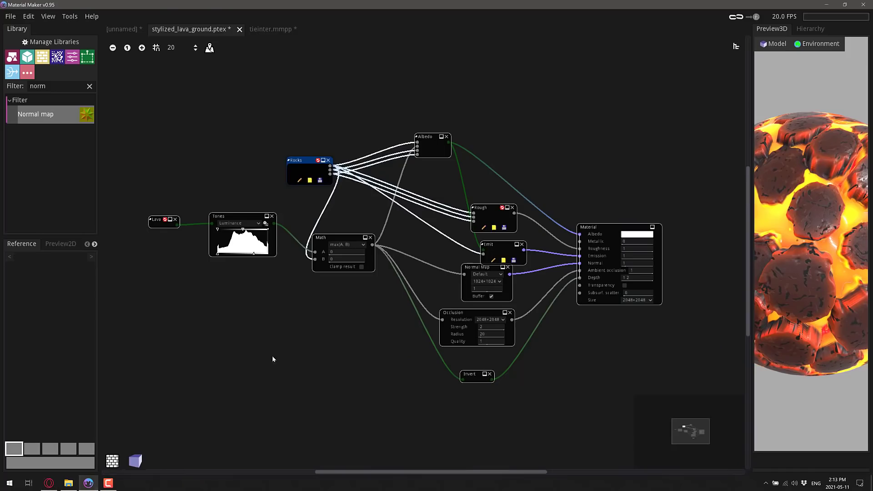
Step: Bring the tieinter.mmpp project to the front and pan to its FBM, Remote and Shape nodes
{"action": "left_click", "coordinate": [268, 29]}
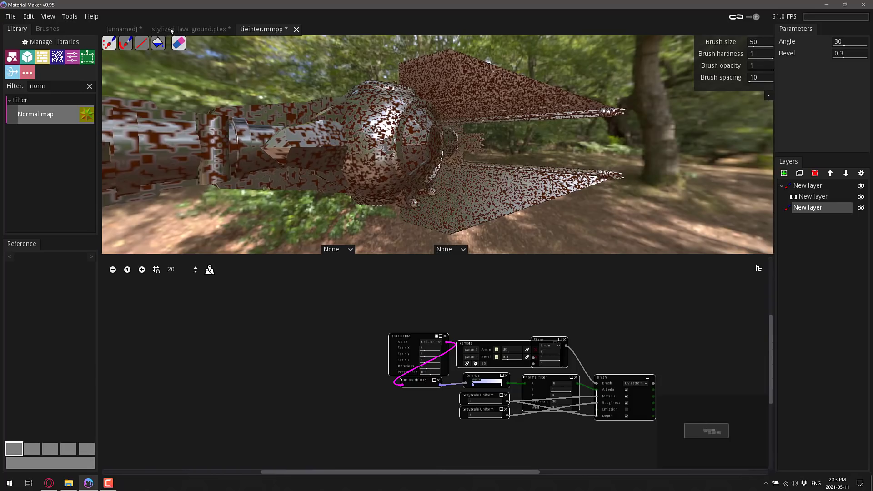
{"action": "left_click", "coordinate": [172, 31]}
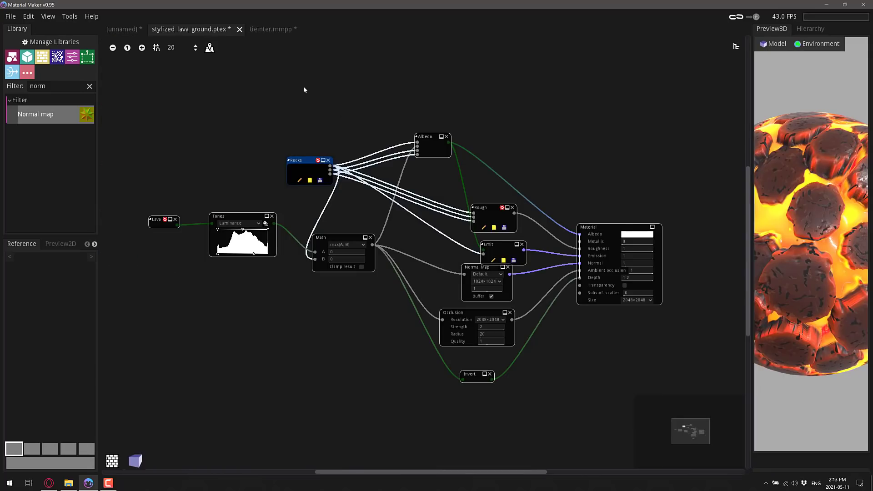
{"action": "left_click", "coordinate": [271, 28]}
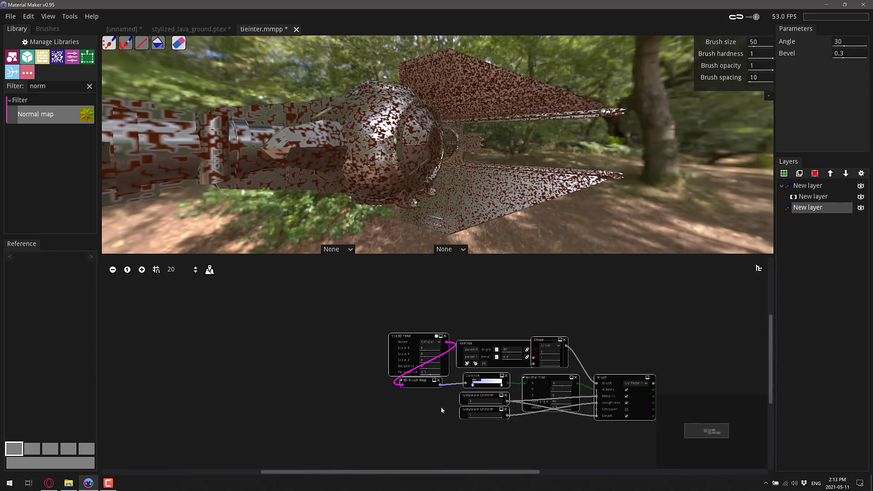
{"action": "scroll", "coordinate": [502, 356], "scroll_direction": "down", "scroll_amount": 3}
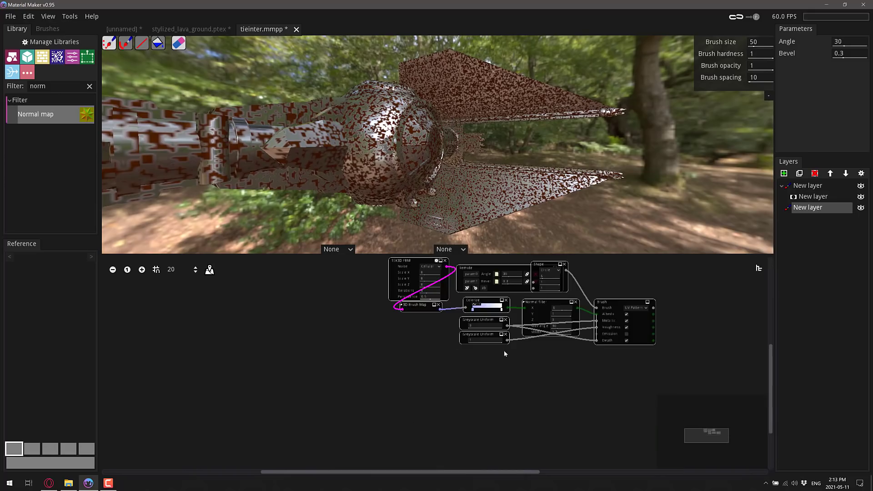
{"action": "scroll", "coordinate": [519, 353], "scroll_direction": "up", "scroll_amount": 3, "text": "ctrl"}
{"action": "middle_click_drag", "start_coordinate": [519, 353], "coordinate": [389, 442]}
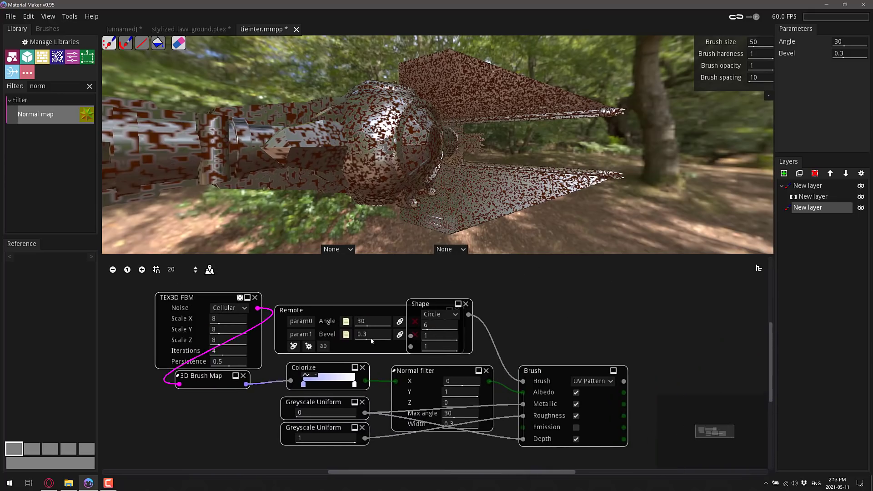
Step: Change the Brush node's mode from UV Pattern to Stamp
{"action": "left_click", "coordinate": [566, 368]}
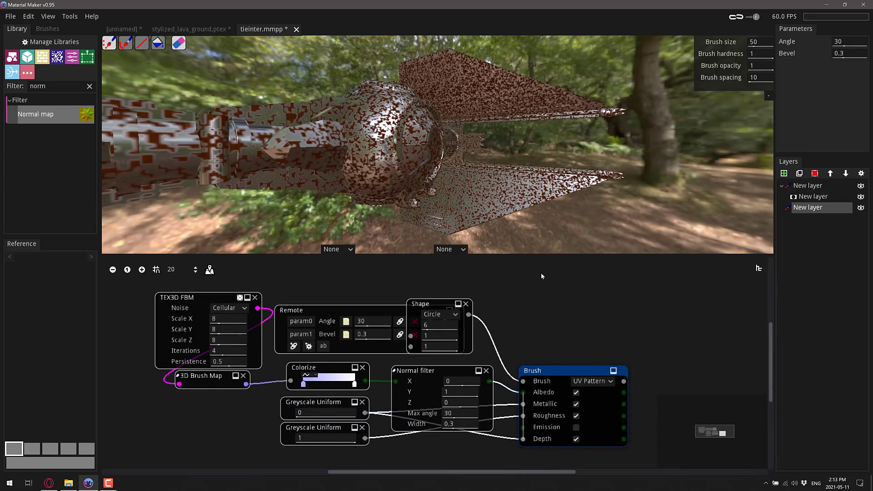
{"action": "left_click", "coordinate": [595, 382]}
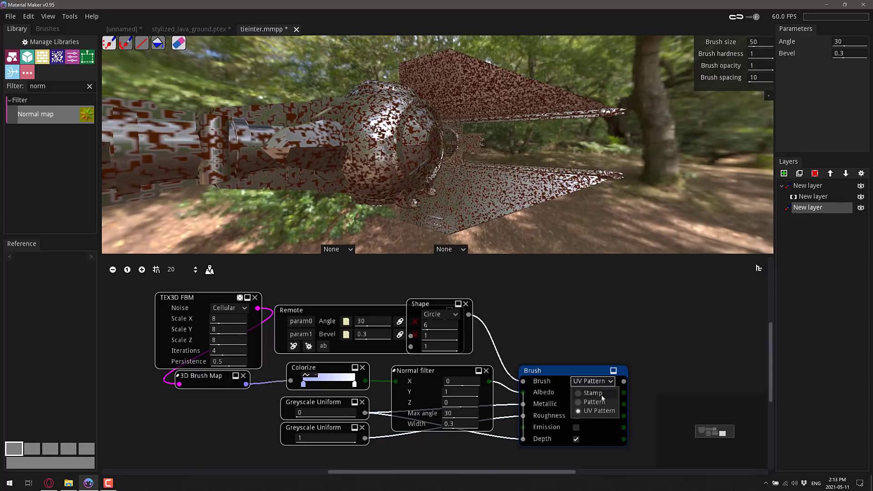
{"action": "left_click", "coordinate": [601, 383]}
{"action": "left_click", "coordinate": [594, 397]}
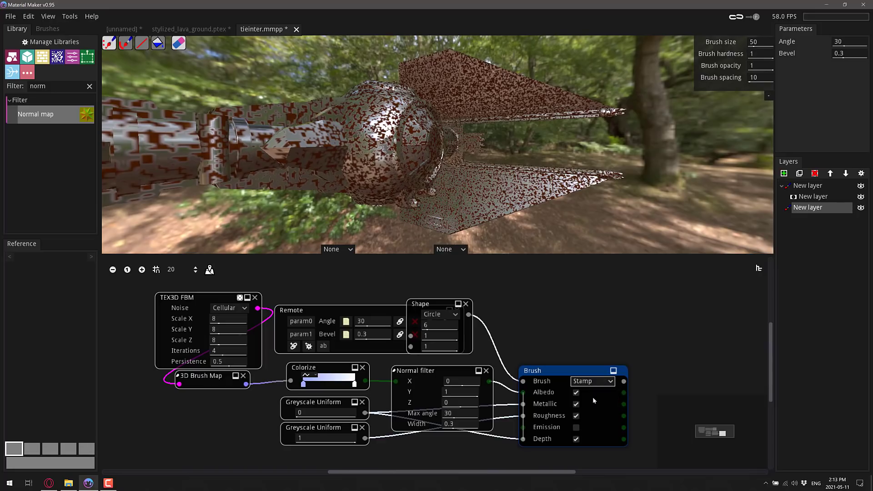
{"action": "left_click", "coordinate": [595, 383]}
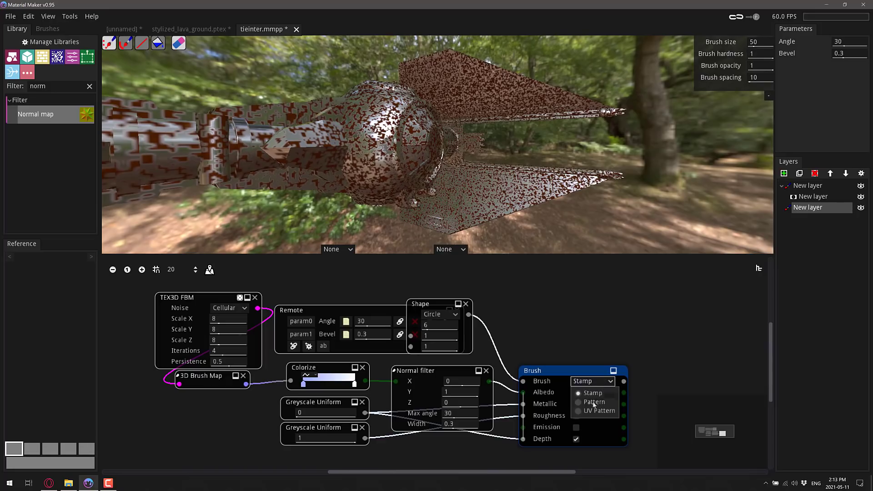
{"action": "left_click", "coordinate": [663, 322]}
{"action": "left_click", "coordinate": [594, 381]}
{"action": "left_click", "coordinate": [592, 392]}
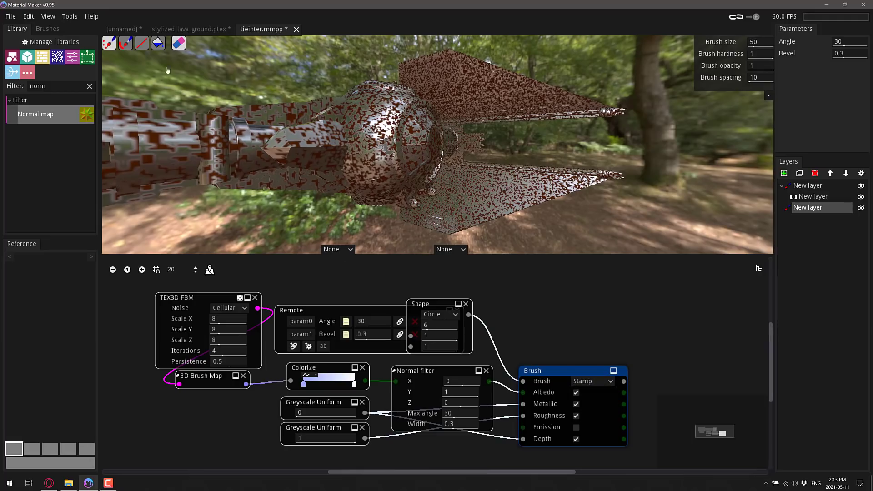
Step: Delete the top layer and add one new Paint Layer in its place
{"action": "left_click", "coordinate": [818, 190]}
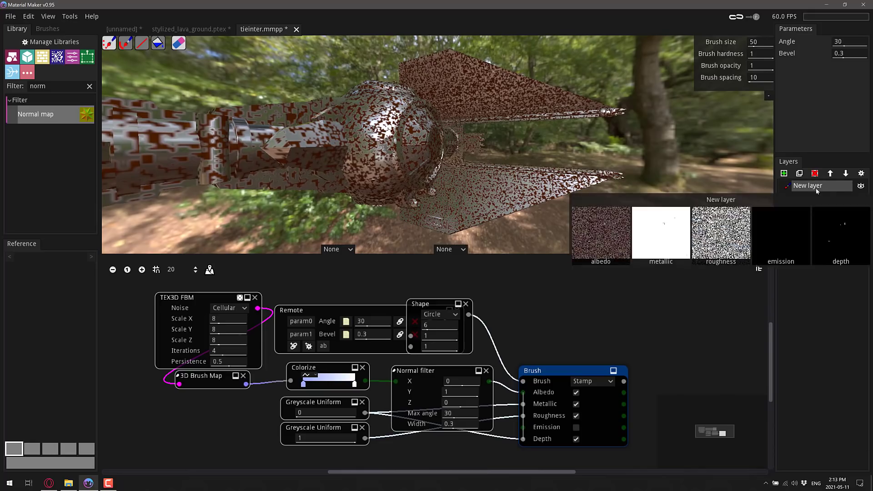
{"action": "left_click", "coordinate": [814, 175]}
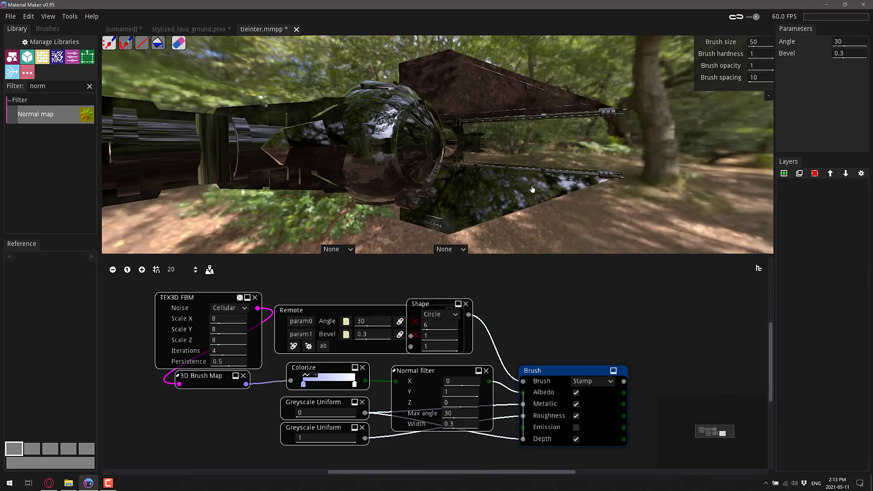
{"action": "left_click", "coordinate": [783, 174]}
{"action": "left_click", "coordinate": [803, 184]}
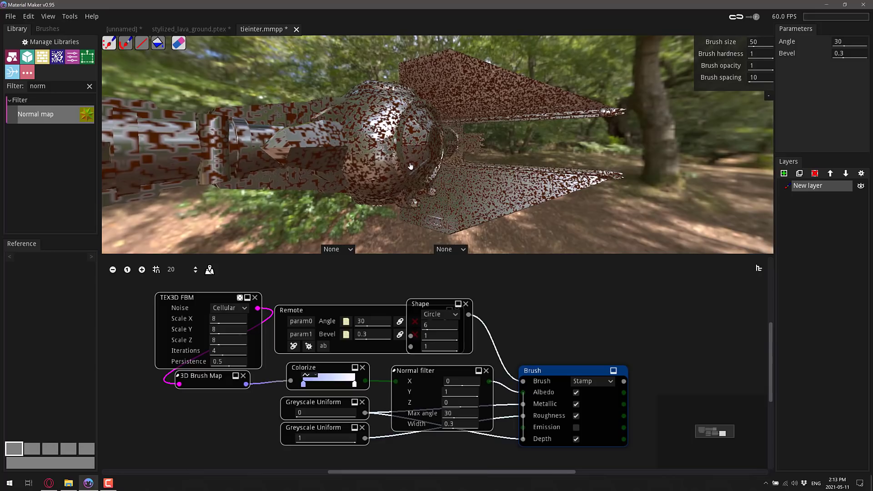
Step: Review the File > Export material targets (Blender, Godot, Unity, UnityHDRP, Unreal), then the Tools and Edit menus
{"action": "left_click", "coordinate": [11, 17]}
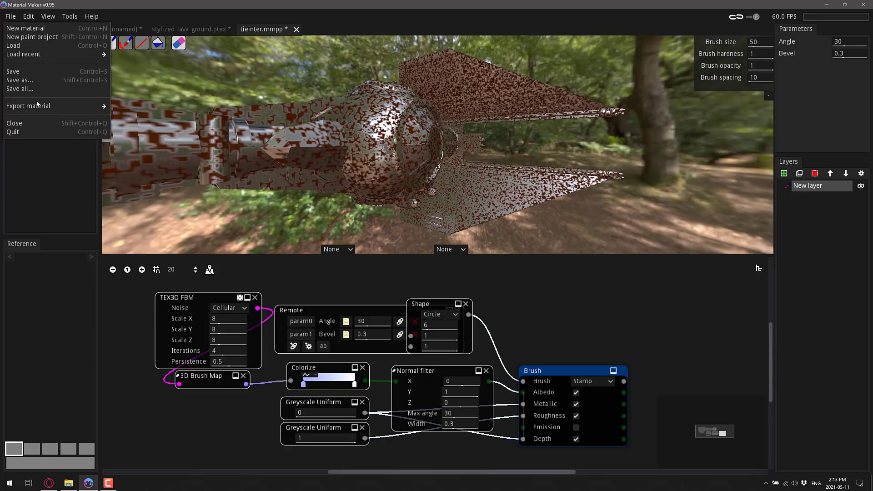
{"action": "mouse_move", "coordinate": [34, 106]}
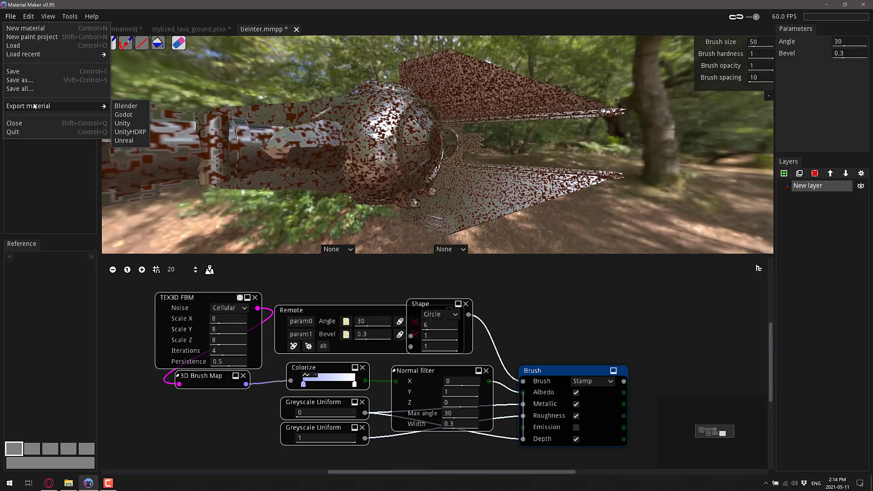
{"action": "mouse_move", "coordinate": [69, 18]}
{"action": "mouse_move", "coordinate": [28, 16]}
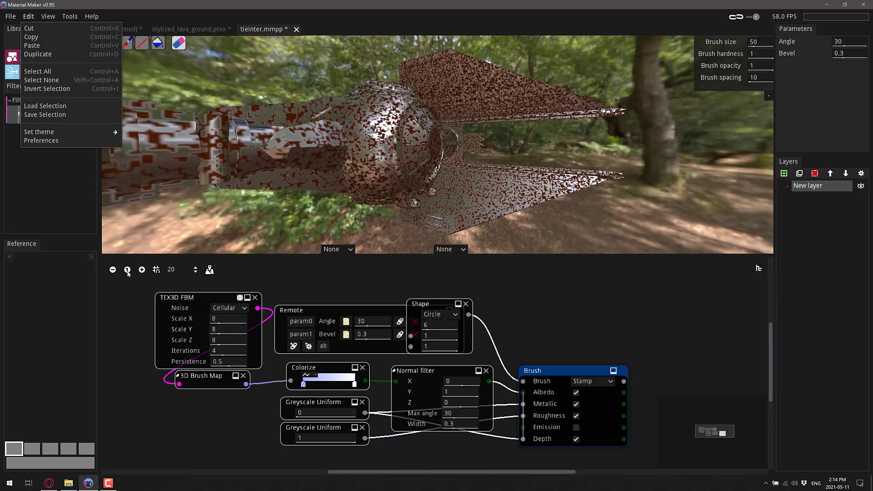